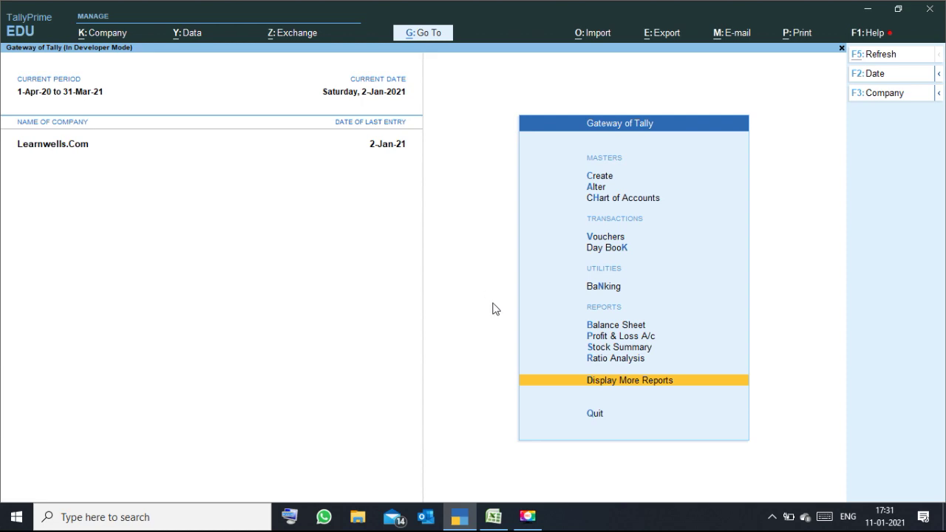
Switch to the Excel2Tally-Automation_DualName.xlsb workbook in Excel, view the INFO sheet and return to the STOCK MASTER sheet
{"action": "mouse_move", "coordinate": [494, 517]}
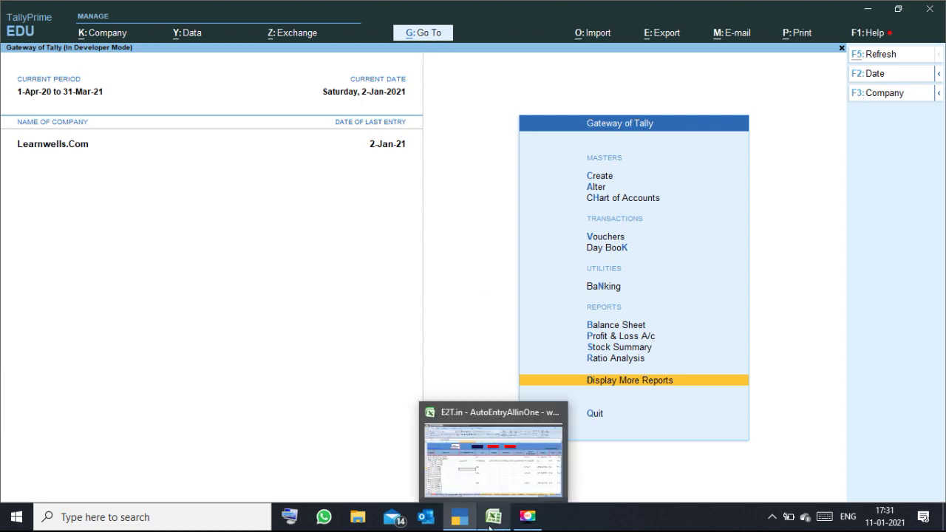
{"action": "left_click", "coordinate": [501, 475]}
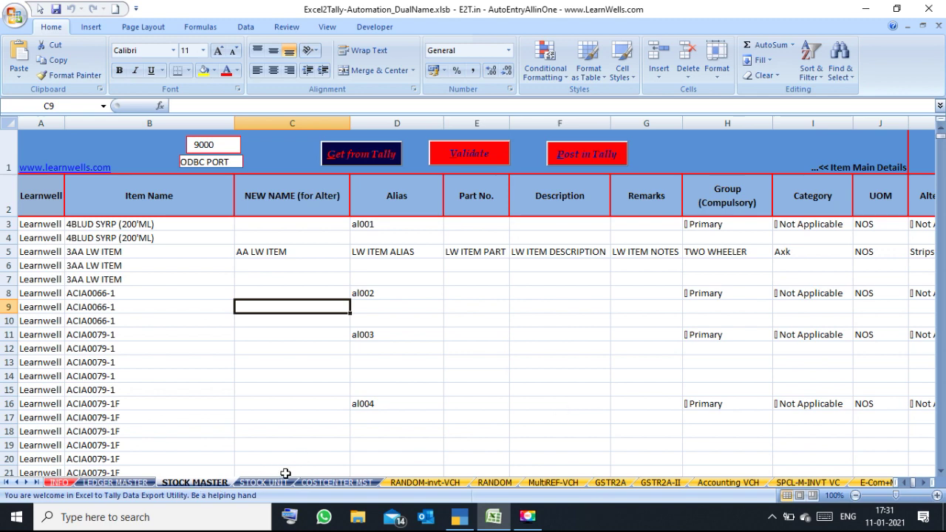
{"action": "left_click", "coordinate": [60, 482]}
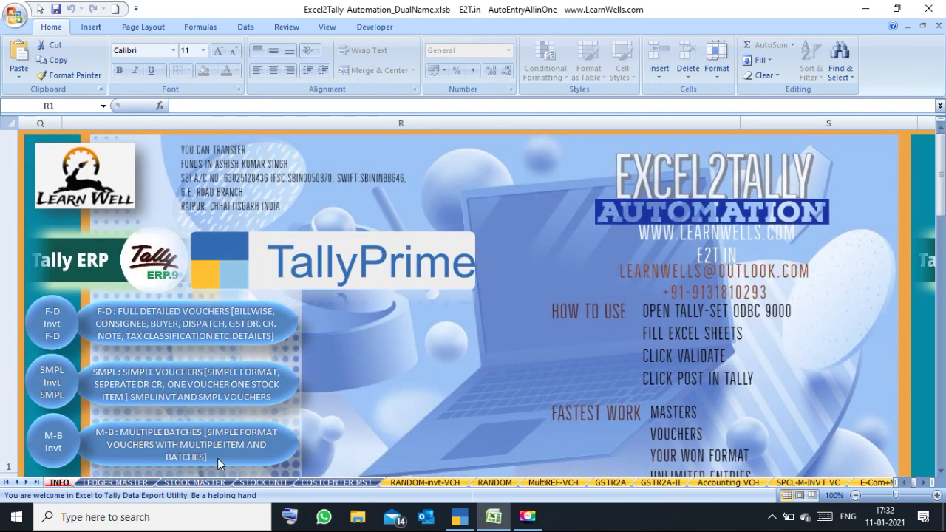
{"action": "left_click", "coordinate": [198, 482]}
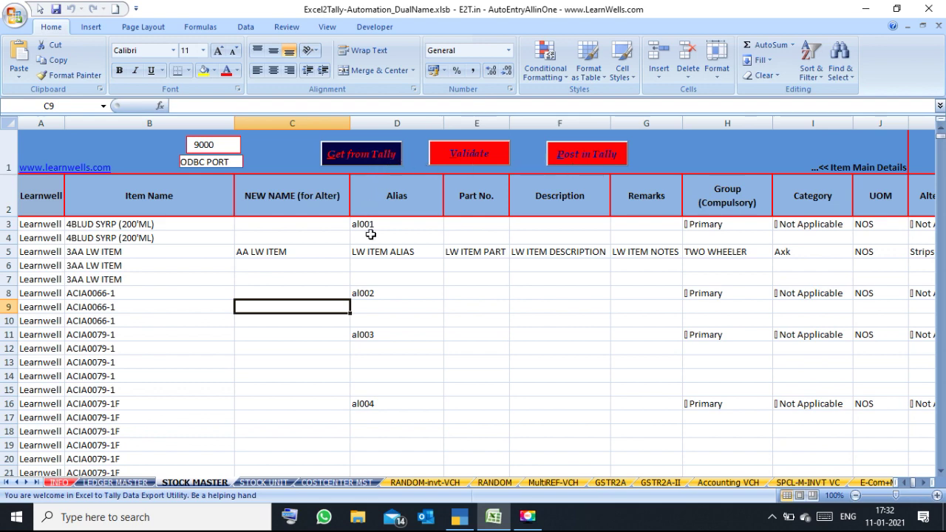
Fetch the stock item data from Tally into the STOCK MASTER sheet and dismiss the completion message
{"action": "left_click", "coordinate": [309, 262]}
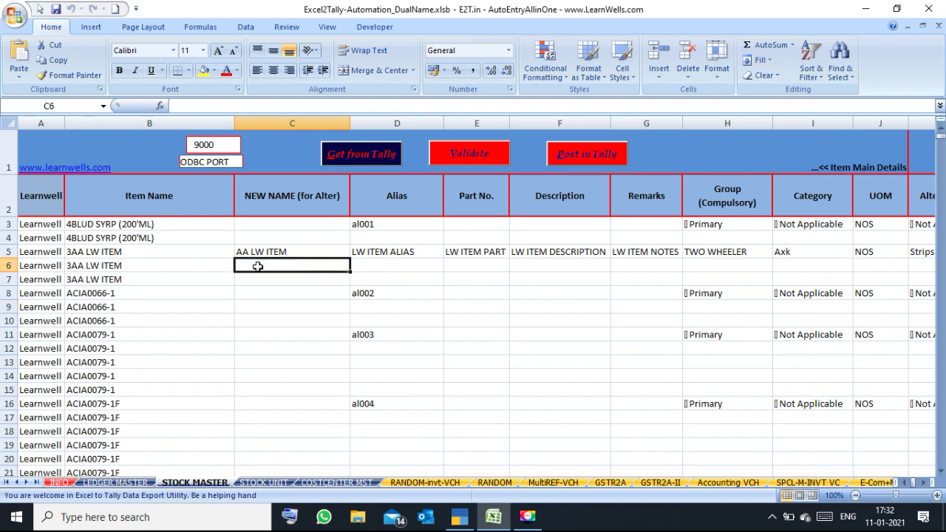
{"action": "left_click", "coordinate": [185, 234]}
{"action": "left_click", "coordinate": [275, 252]}
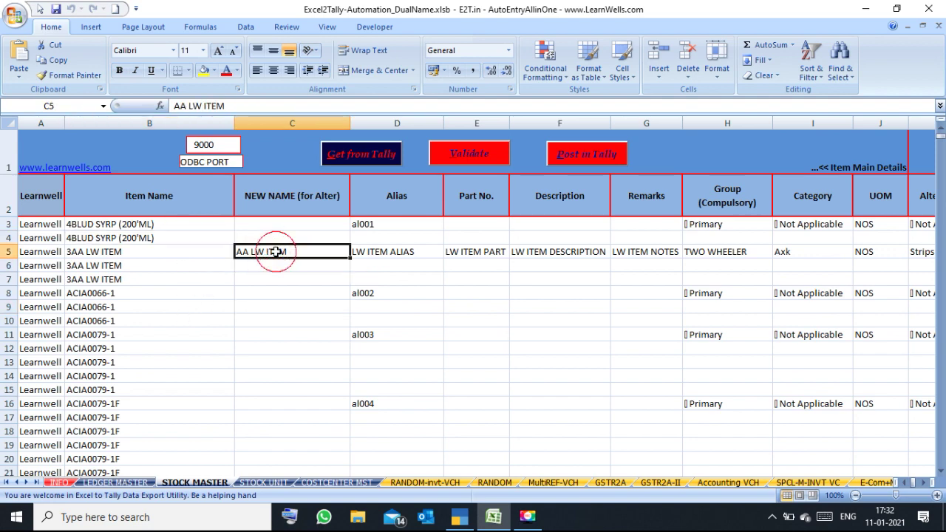
{"action": "left_click", "coordinate": [383, 251]}
{"action": "left_click", "coordinate": [551, 252]}
{"action": "left_click", "coordinate": [662, 264]}
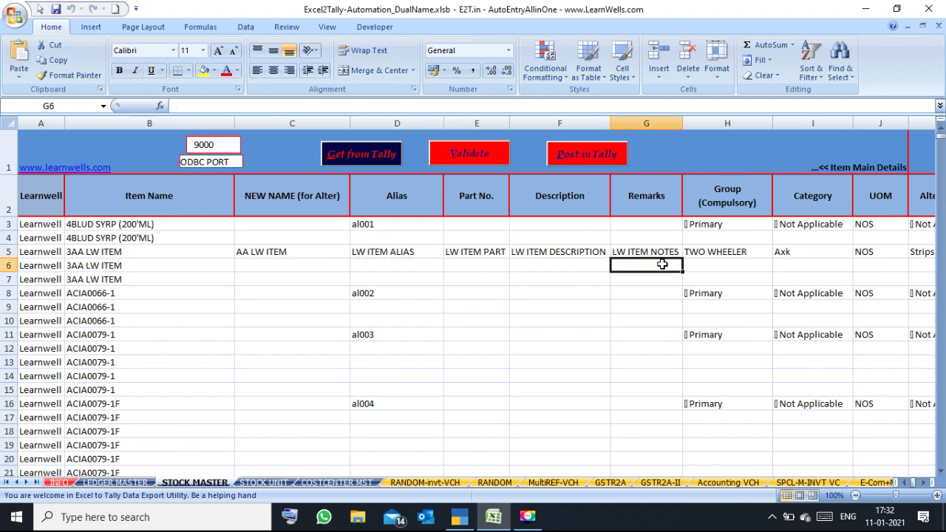
{"action": "left_click", "coordinate": [370, 161]}
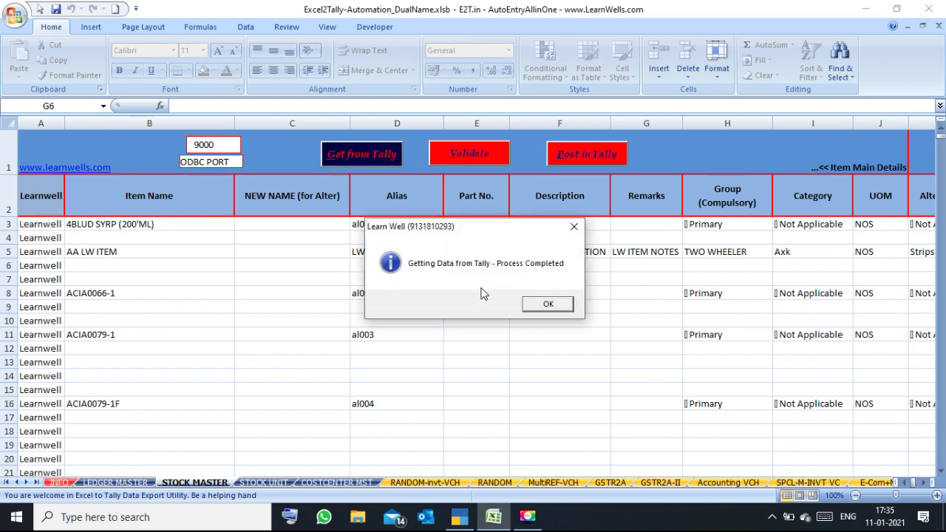
{"action": "left_click", "coordinate": [544, 306]}
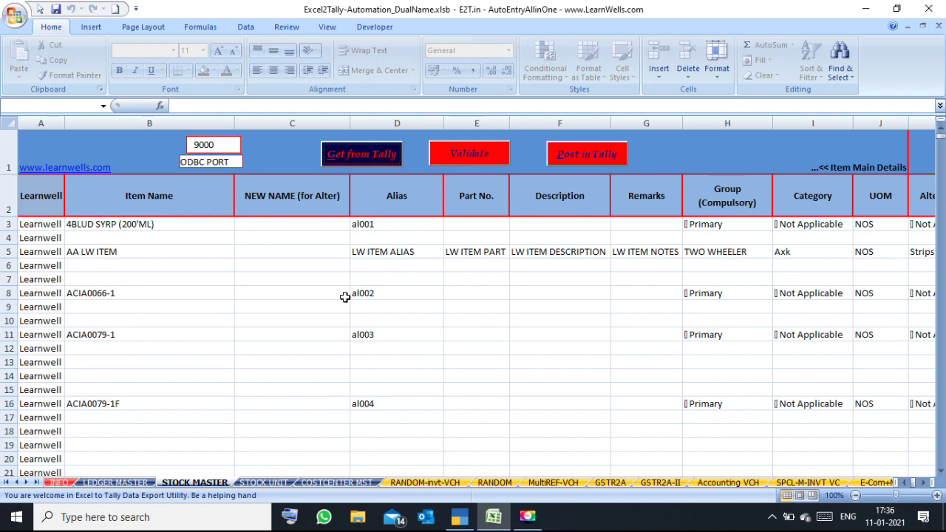
Examine the item main details of AA LW ITEM in row 5, from item name and alias through group, category and UOM
{"action": "left_click", "coordinate": [183, 246]}
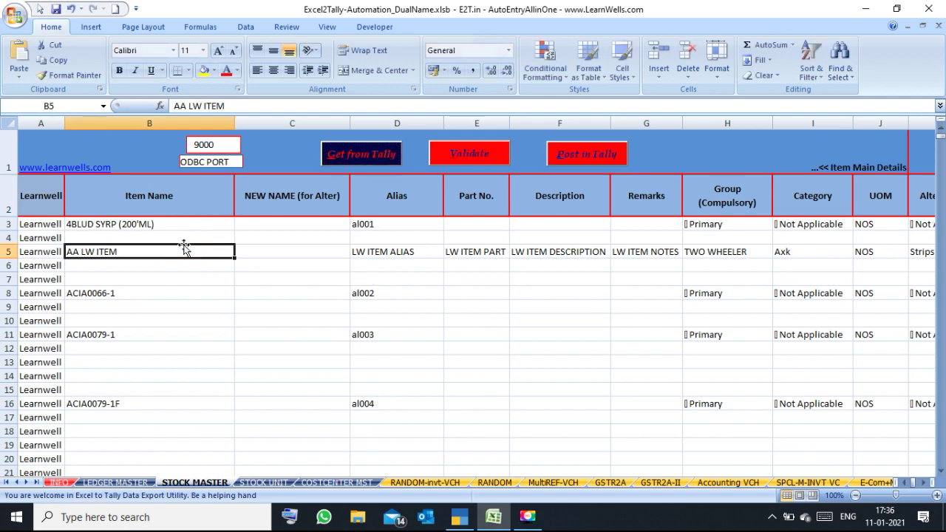
{"action": "left_click", "coordinate": [270, 233]}
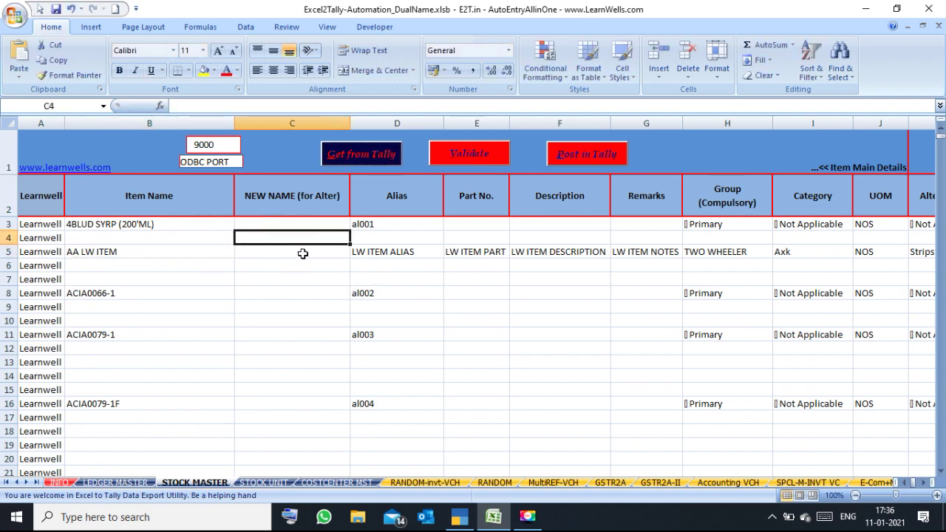
{"action": "left_click_drag", "start_coordinate": [281, 253], "coordinate": [277, 280]}
{"action": "left_click", "coordinate": [167, 257]}
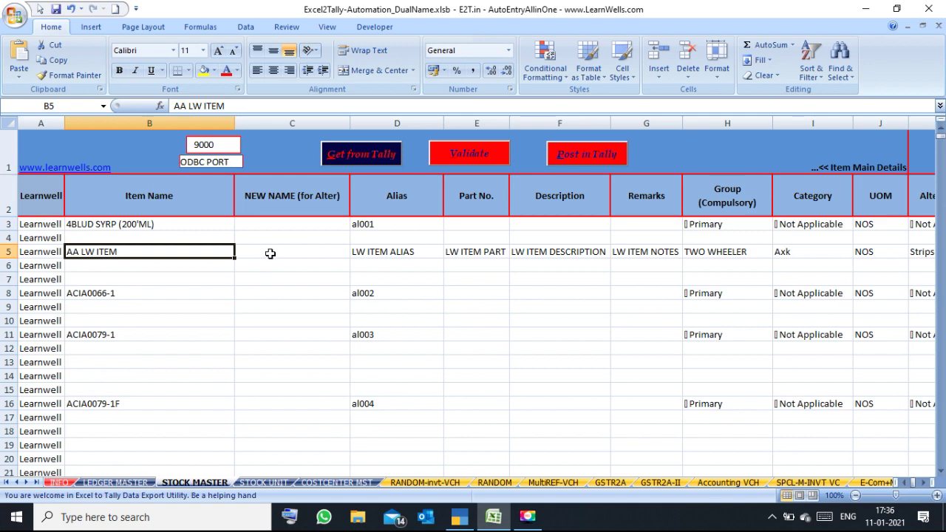
{"action": "left_click", "coordinate": [392, 247]}
{"action": "key", "text": "Right"}
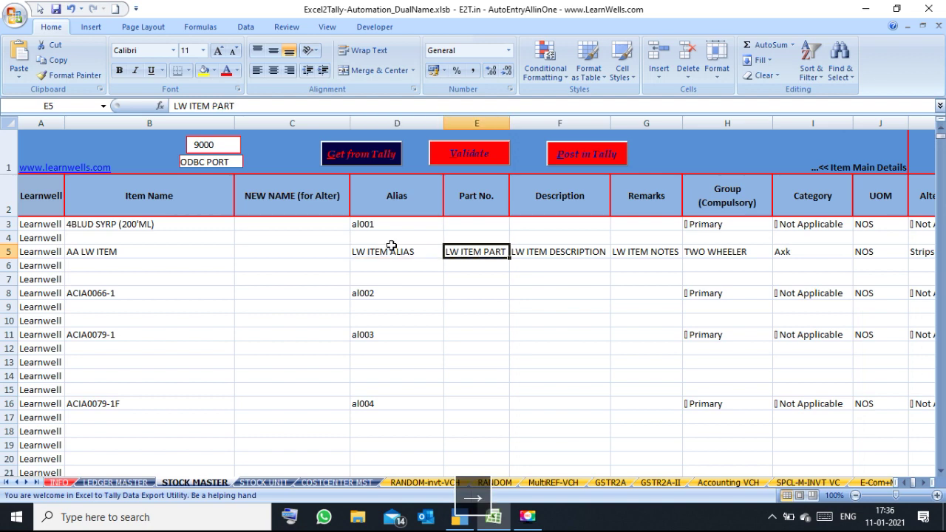
{"action": "key", "text": "Right"}
{"action": "key", "text": "Right"}
{"action": "key", "text": "Right"}
{"action": "key", "text": "Right"}
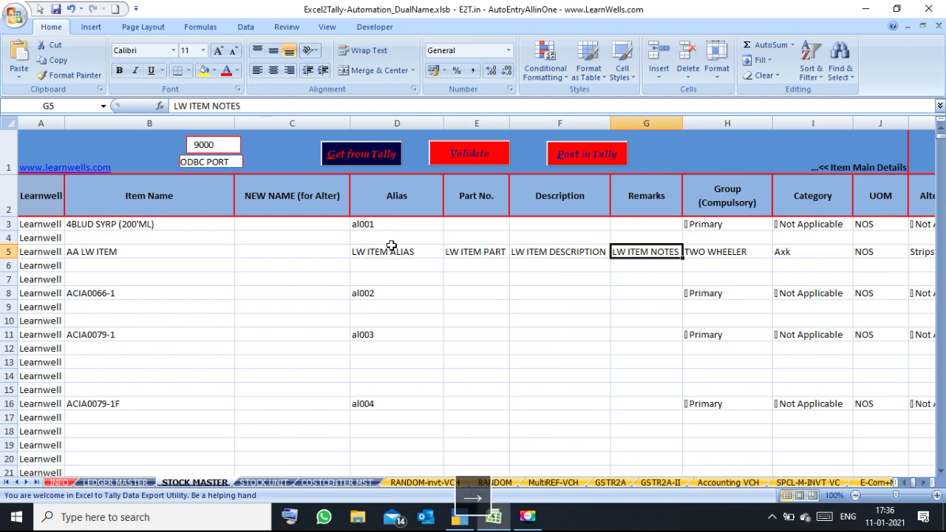
{"action": "key", "text": "Right"}
{"action": "key", "text": "Right"}
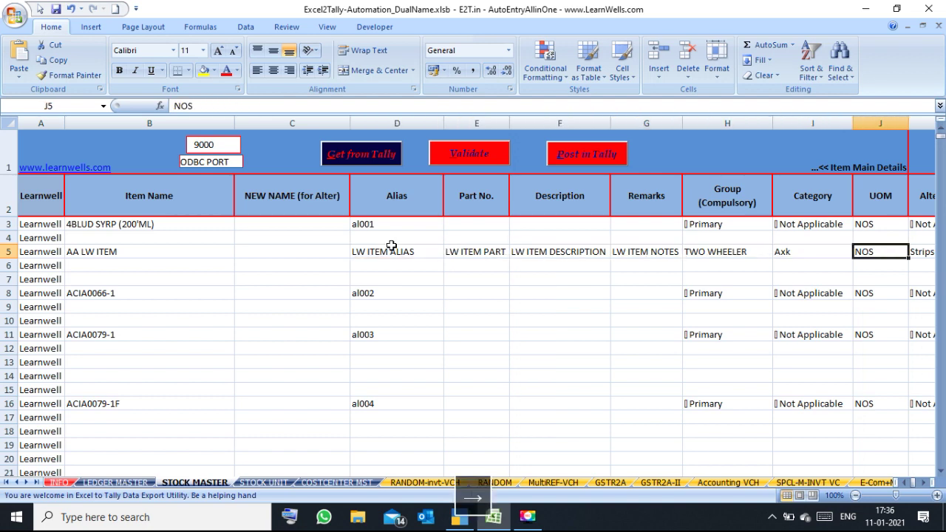
Examine the alternate unit conversion and batch settings of AA LW ITEM in row 5
{"action": "key", "text": "Right"}
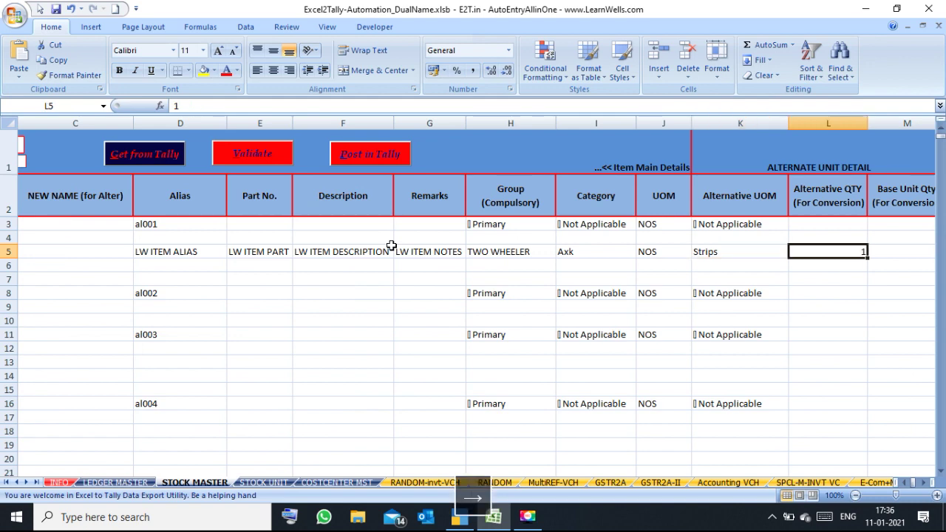
{"action": "key", "text": "Right"}
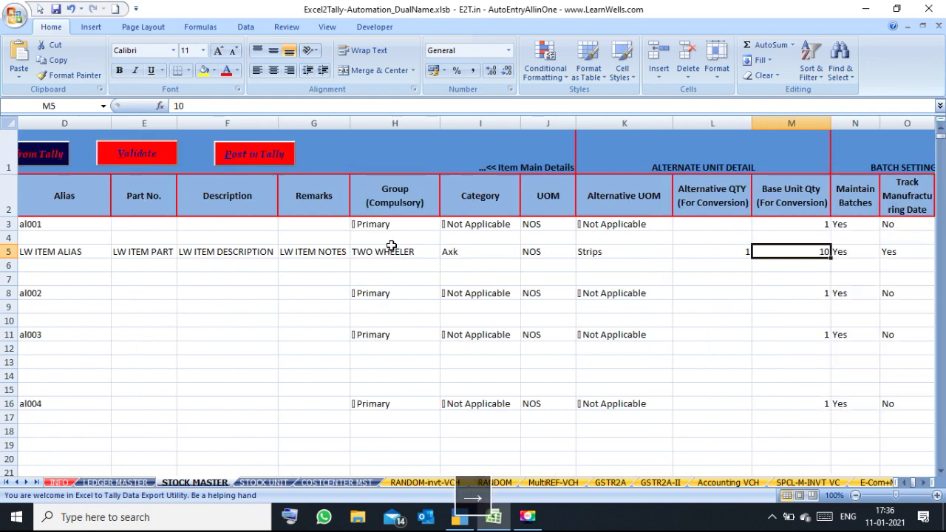
{"action": "key", "text": "Right"}
{"action": "key", "text": "Right"}
{"action": "key", "text": "Right"}
{"action": "key", "text": "Right"}
{"action": "key", "text": "Right"}
{"action": "key", "text": "Left"}
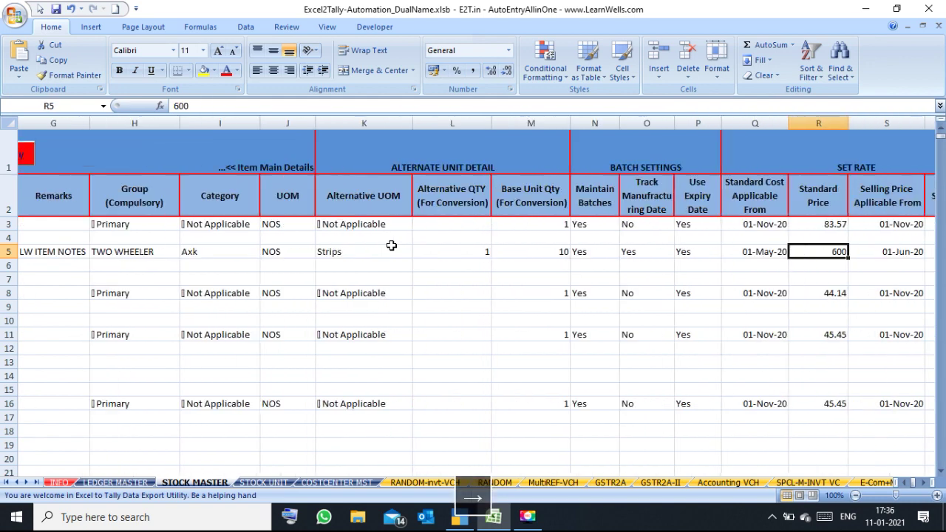
Review the Set Rate columns of row 5: standard cost date, standard price, selling price date and selling price
{"action": "key", "text": "Left"}
{"action": "key", "text": "Left"}
{"action": "key", "text": "Right"}
{"action": "key", "text": "Right"}
{"action": "key", "text": "Right"}
{"action": "key", "text": "Right"}
{"action": "key", "text": "Right"}
{"action": "key", "text": "Right"}
{"action": "key", "text": "Left"}
{"action": "key", "text": "Left"}
{"action": "key", "text": "Left"}
{"action": "key", "text": "Left"}
{"action": "key", "text": "Right"}
{"action": "key", "text": "Right"}
{"action": "key", "text": "Right"}
{"action": "key", "text": "Right"}
{"action": "key", "text": "Right"}
{"action": "key", "text": "Left"}
{"action": "key", "text": "Left"}
{"action": "key", "text": "Left"}
Review the GST details of row 5, from GST applicability and HSN/SAC code to taxability, IGST rate and type of supply
{"action": "key", "text": "Right"}
{"action": "key", "text": "Right"}
{"action": "key", "text": "Right"}
{"action": "key", "text": "Right"}
{"action": "key", "text": "Right"}
{"action": "key", "text": "Right"}
{"action": "key", "text": "Right"}
{"action": "key", "text": "Right"}
{"action": "key", "text": "Right"}
{"action": "key", "text": "Right"}
{"action": "key", "text": "Right"}
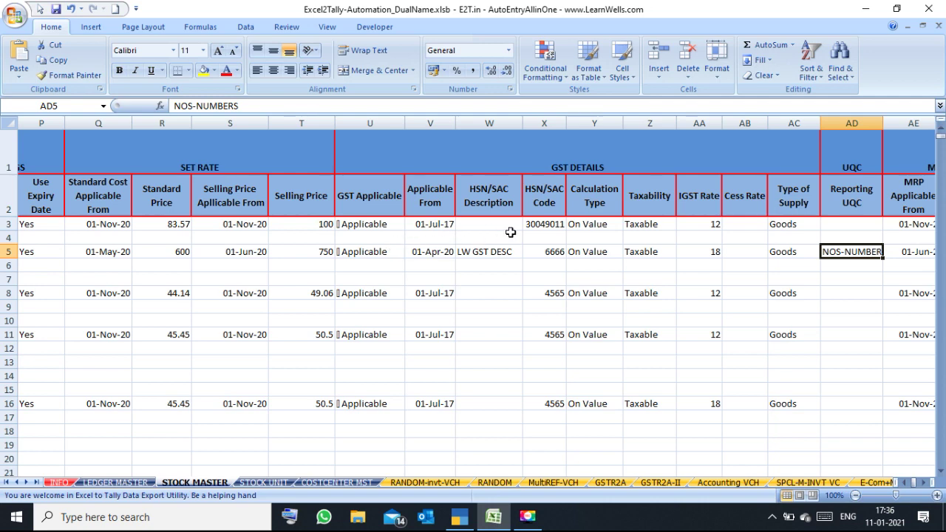
{"action": "left_click", "coordinate": [658, 251]}
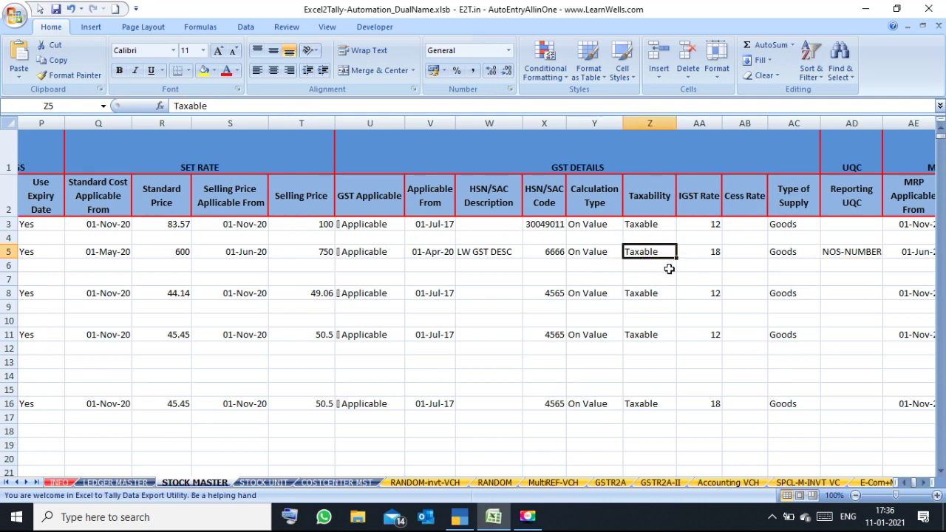
{"action": "key", "text": "Right"}
{"action": "key", "text": "Right"}
{"action": "key", "text": "Right"}
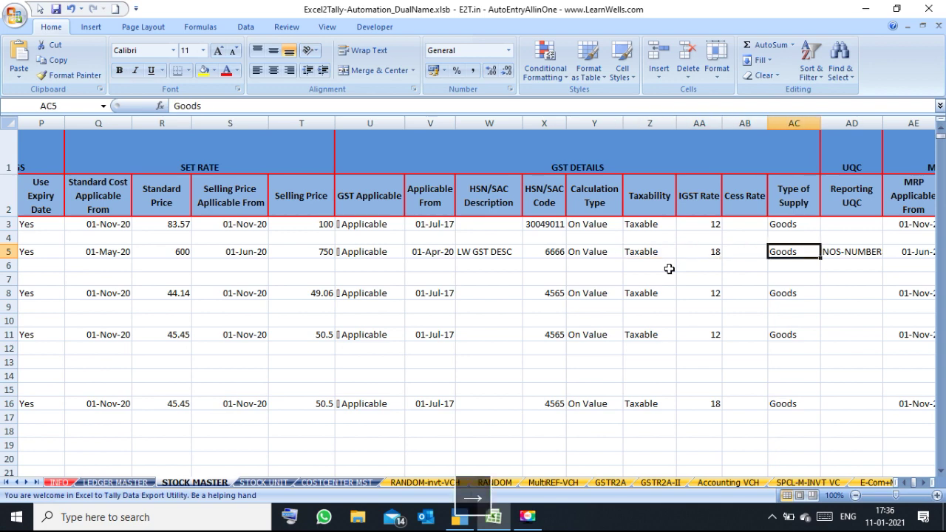
{"action": "key", "text": "Right"}
{"action": "key", "text": "Left"}
{"action": "key", "text": "Left"}
{"action": "key", "text": "Right"}
Examine the reporting UQC, MRP applicable date and MRP rate of row 5
{"action": "key", "text": "Right"}
{"action": "key", "text": "Right"}
{"action": "key", "text": "Right"}
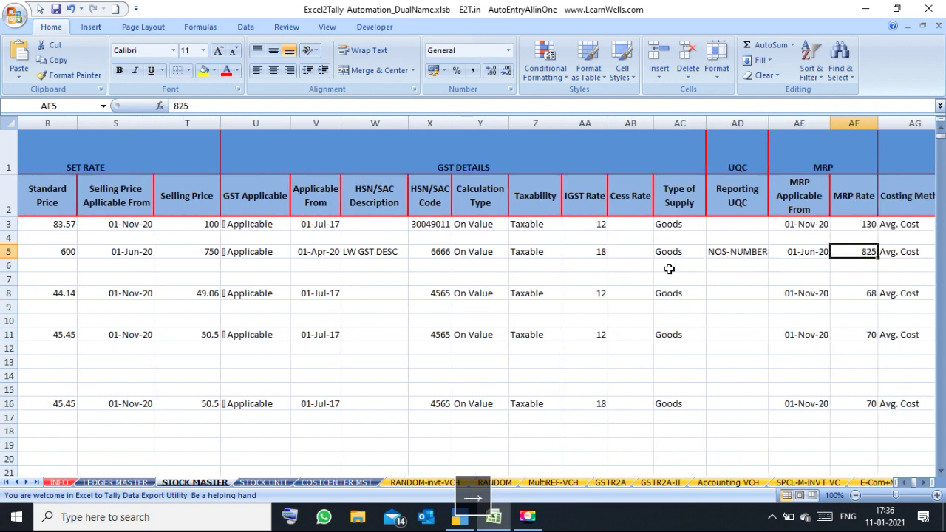
{"action": "key", "text": "Right"}
{"action": "key", "text": "Right"}
{"action": "key", "text": "Right"}
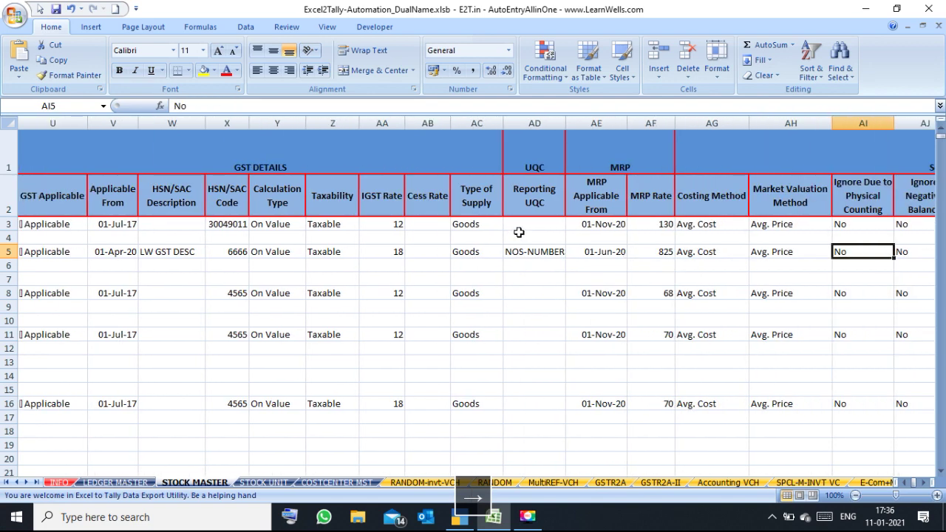
{"action": "left_click", "coordinate": [533, 252]}
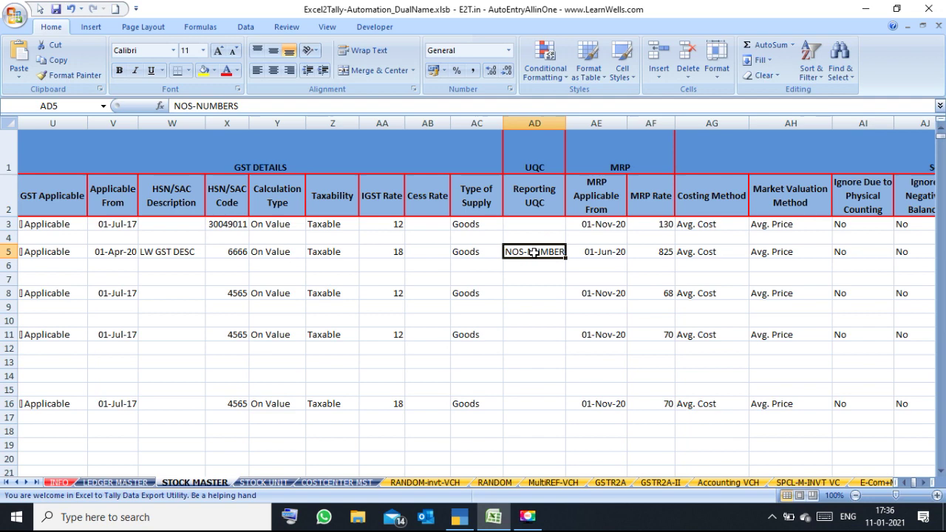
{"action": "left_click", "coordinate": [600, 252]}
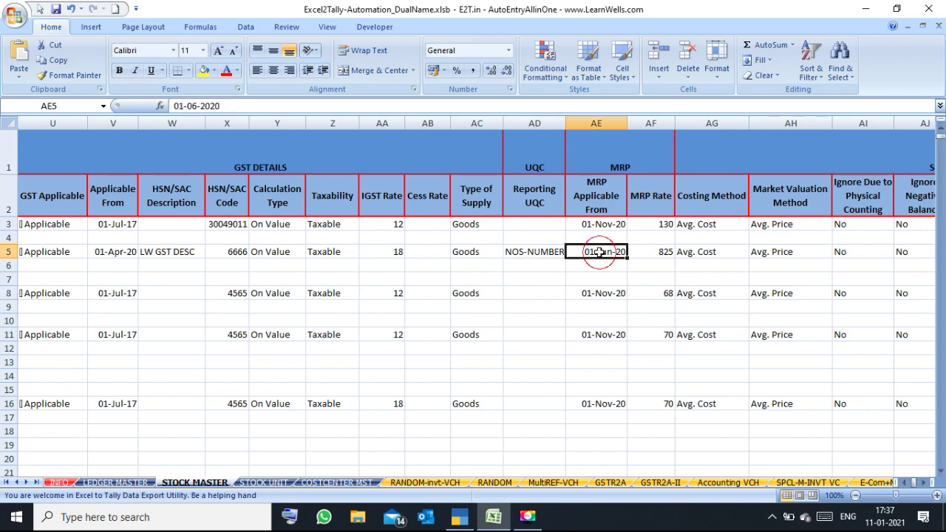
Examine the Set Other Details columns, from costing and market valuation methods to the use of expired batches in voucher entry
{"action": "left_click", "coordinate": [719, 251]}
{"action": "key", "text": "Right"}
{"action": "key", "text": "Right"}
{"action": "key", "text": "Right"}
{"action": "key", "text": "Right"}
{"action": "key", "text": "Right"}
{"action": "key", "text": "Right"}
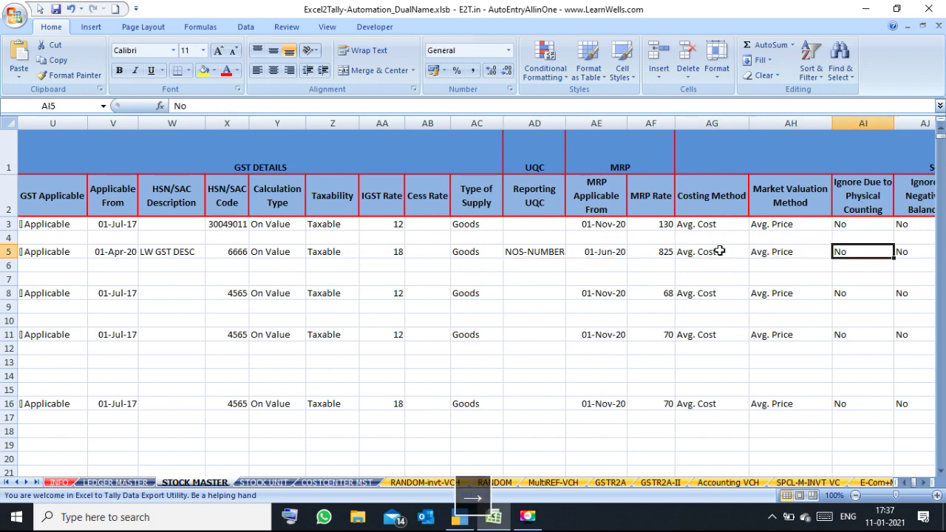
{"action": "key", "text": "Right"}
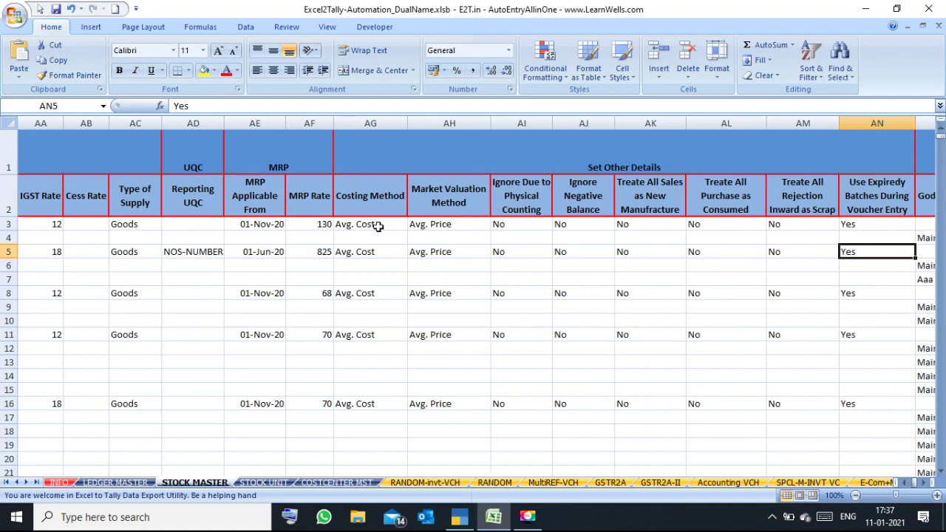
{"action": "left_click", "coordinate": [449, 224]}
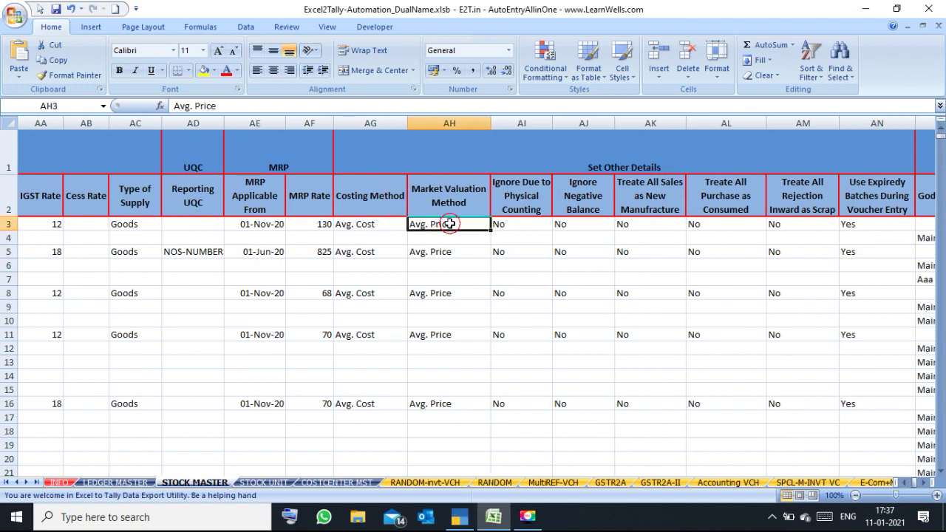
{"action": "left_click", "coordinate": [523, 227]}
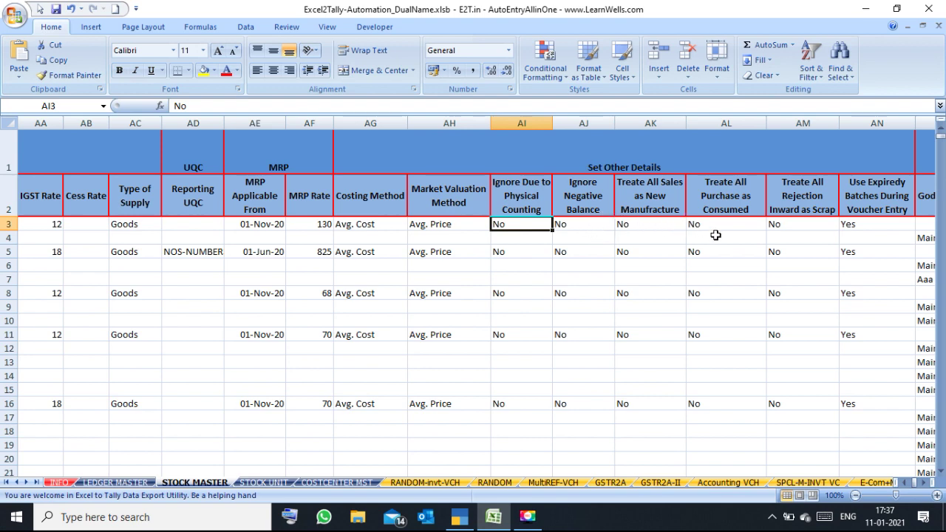
{"action": "key", "text": "Right"}
{"action": "key", "text": "Right"}
{"action": "key", "text": "Right"}
{"action": "key", "text": "Right"}
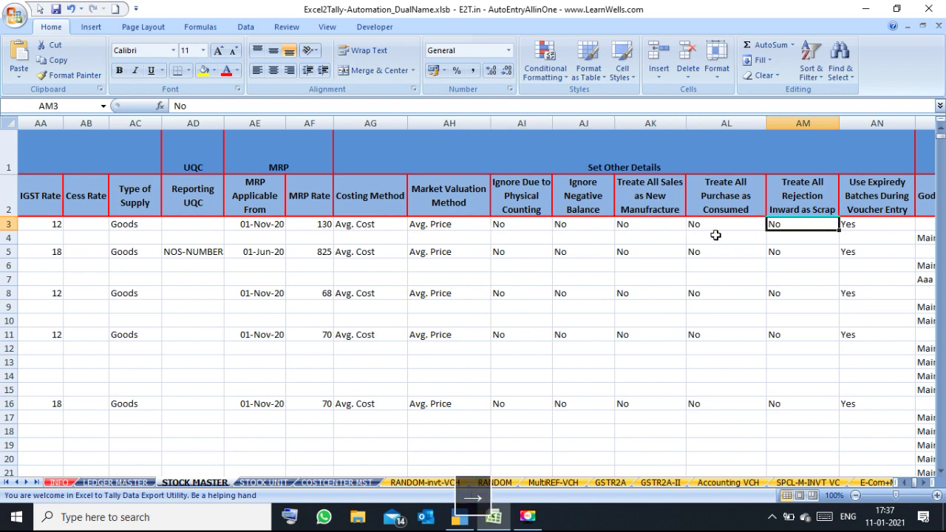
{"action": "key", "text": "Right"}
Examine the batch- and godown-wise opening details of the items and the Opening Total columns
{"action": "key", "text": "Right"}
{"action": "key", "text": "Right"}
{"action": "key", "text": "Right"}
{"action": "key", "text": "Right"}
{"action": "key", "text": "Right"}
{"action": "key", "text": "Right"}
{"action": "key", "text": "Right"}
{"action": "key", "text": "Right"}
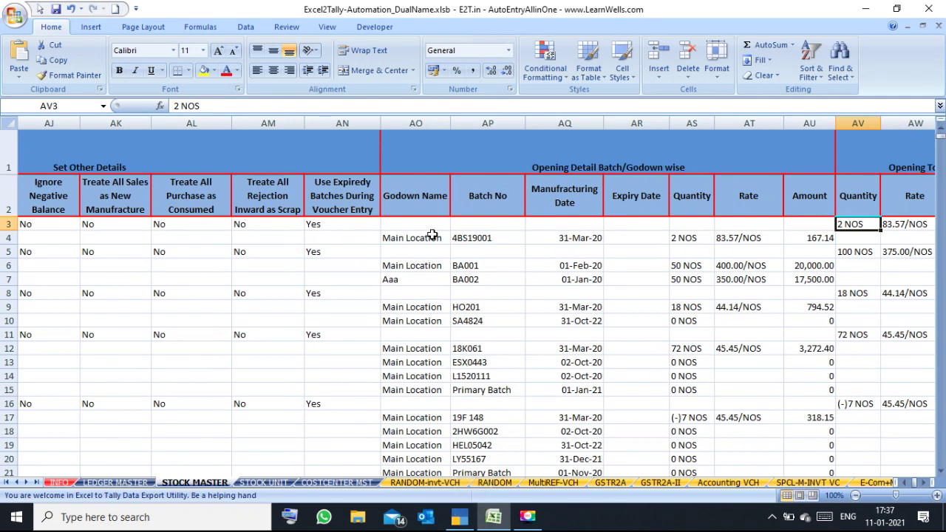
{"action": "left_click_drag", "start_coordinate": [404, 307], "coordinate": [410, 320]}
{"action": "left_click_drag", "start_coordinate": [466, 311], "coordinate": [485, 322]}
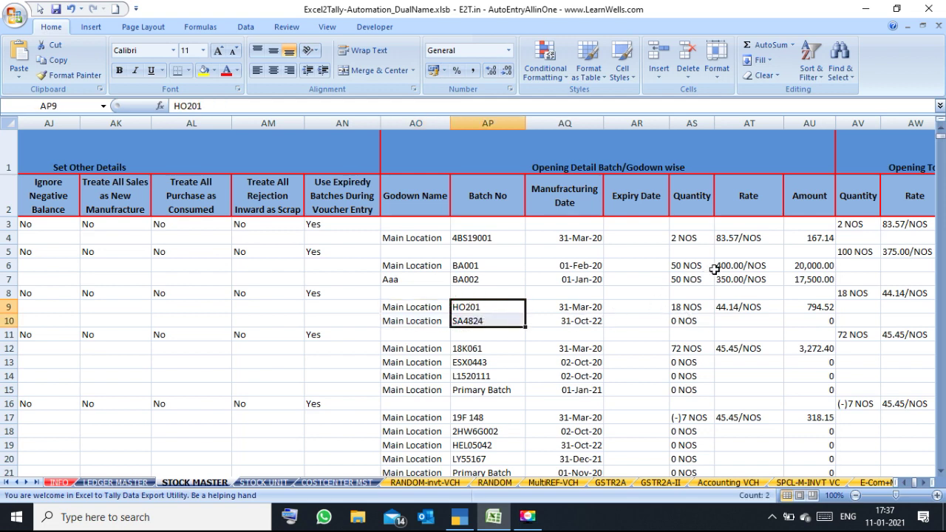
{"action": "left_click", "coordinate": [476, 278]}
{"action": "left_click_drag", "start_coordinate": [477, 278], "coordinate": [480, 264]}
{"action": "left_click", "coordinate": [742, 265]}
{"action": "key", "text": "Right"}
{"action": "key", "text": "Right"}
{"action": "key", "text": "Right"}
{"action": "key", "text": "Right"}
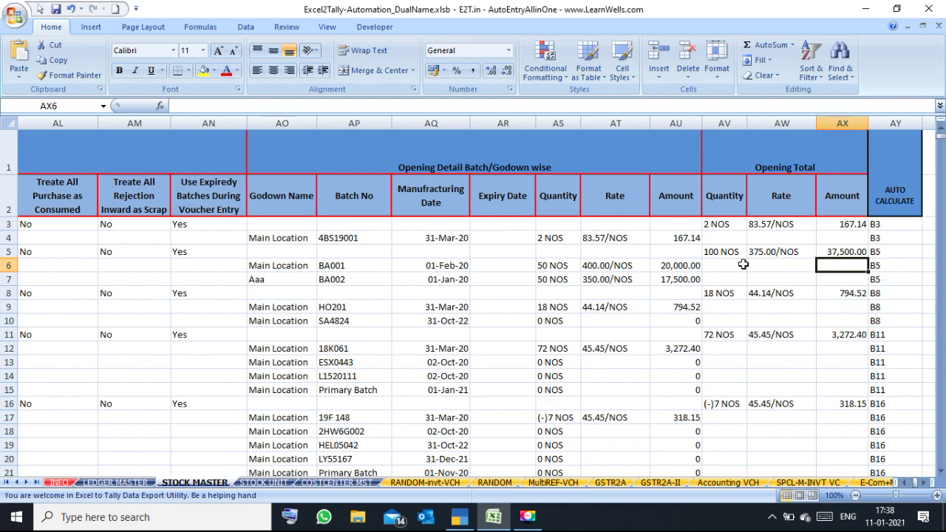
Return to the first columns of the STOCK MASTER sheet and select the NEW NAME (for Alter) cell in row 6
{"action": "key", "text": "Left"}
{"action": "key", "text": "Left"}
{"action": "key", "text": "Left"}
{"action": "key", "text": "Left"}
{"action": "key", "text": "Left"}
{"action": "key", "text": "Left"}
{"action": "key", "text": "Left"}
{"action": "key", "text": "Left"}
{"action": "key", "text": "Left"}
{"action": "key", "text": "Left"}
{"action": "key", "text": "Left"}
{"action": "key", "text": "Left"}
{"action": "key", "text": "Left"}
{"action": "key", "text": "Left"}
{"action": "key", "text": "Left"}
{"action": "key", "text": "Left"}
{"action": "key", "text": "Left"}
{"action": "key", "text": "Left"}
{"action": "key", "text": "Left"}
{"action": "key", "text": "Left"}
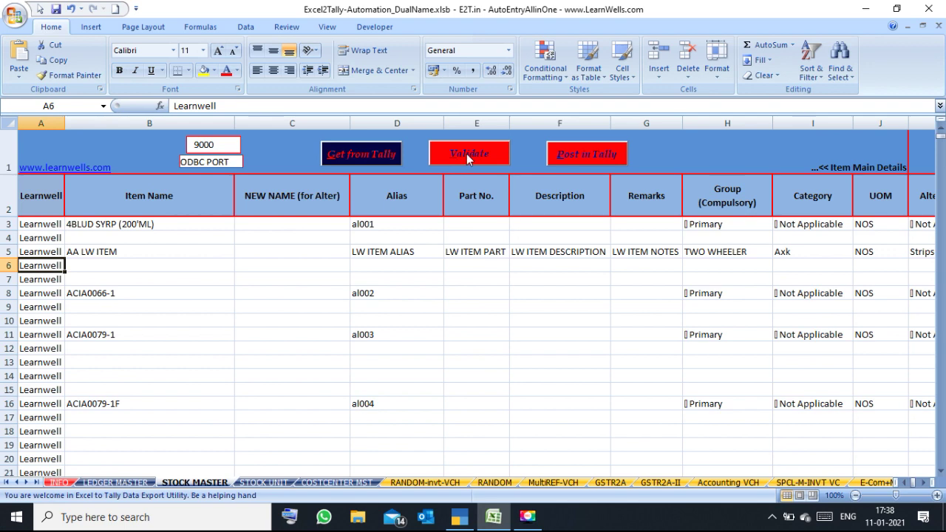
{"action": "left_click", "coordinate": [295, 265]}
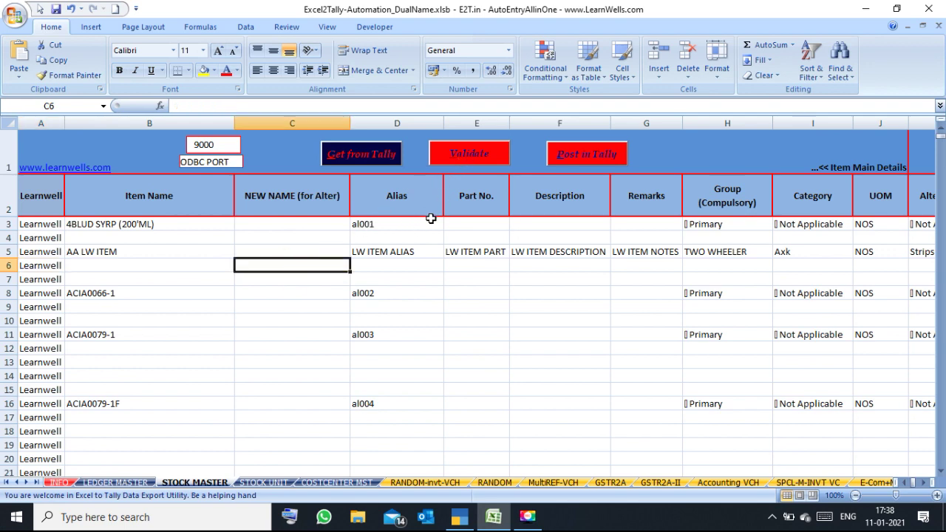
Validate the fetched stock item rows on the STOCK MASTER sheet and dismiss the completion message
{"action": "left_click_drag", "start_coordinate": [202, 223], "coordinate": [204, 293]}
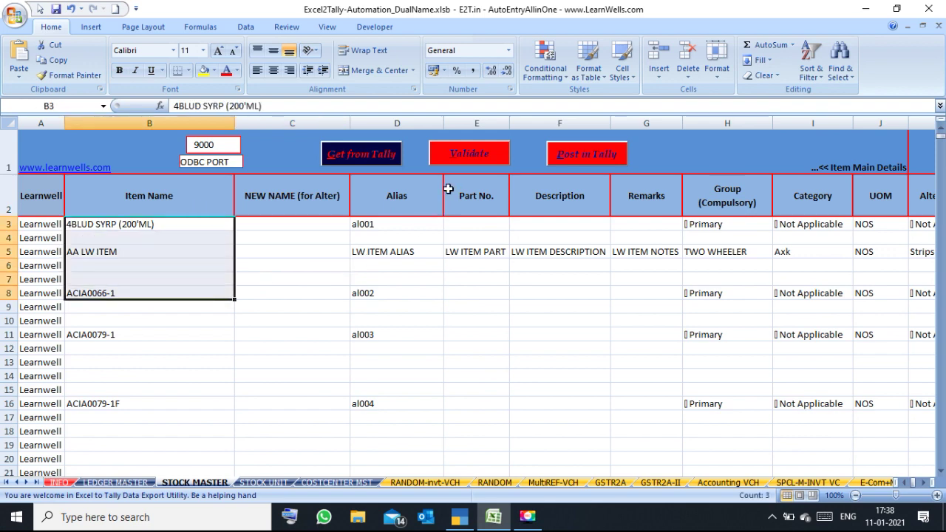
{"action": "left_click", "coordinate": [410, 241]}
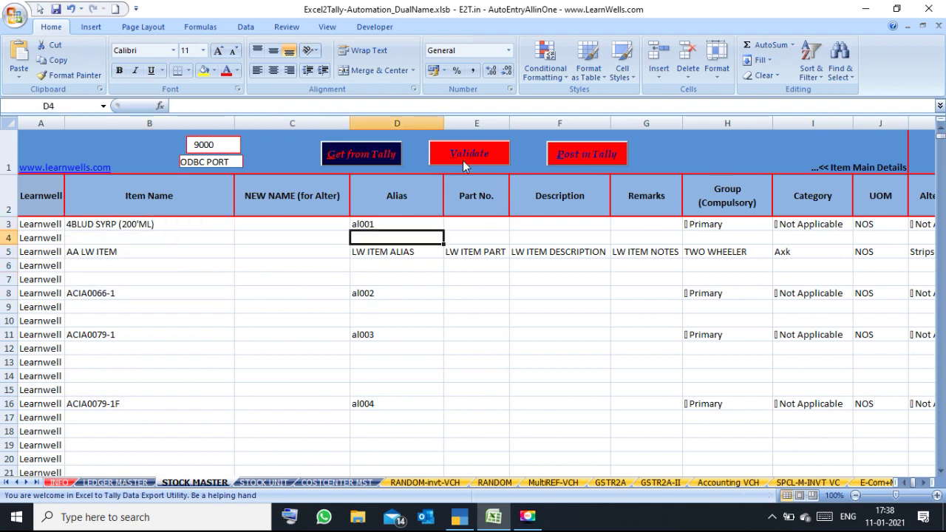
{"action": "left_click", "coordinate": [462, 160]}
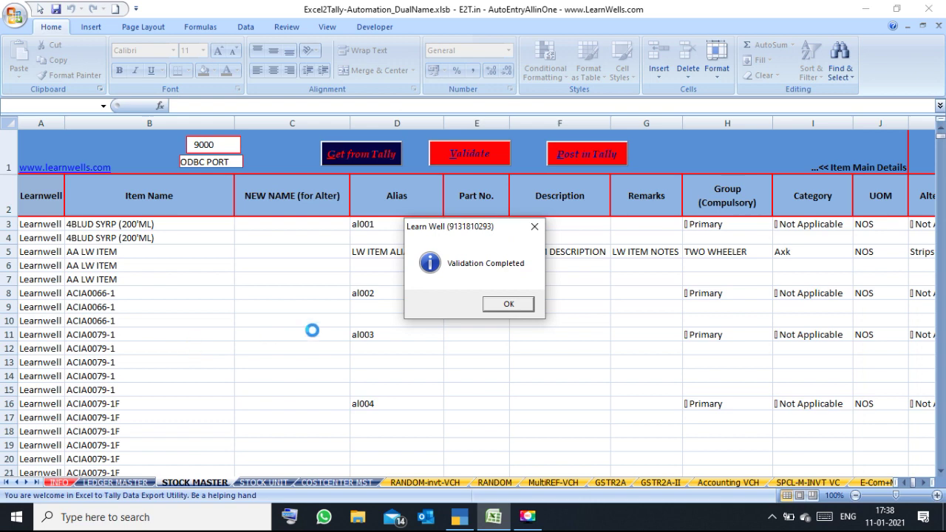
{"action": "left_click", "coordinate": [494, 308]}
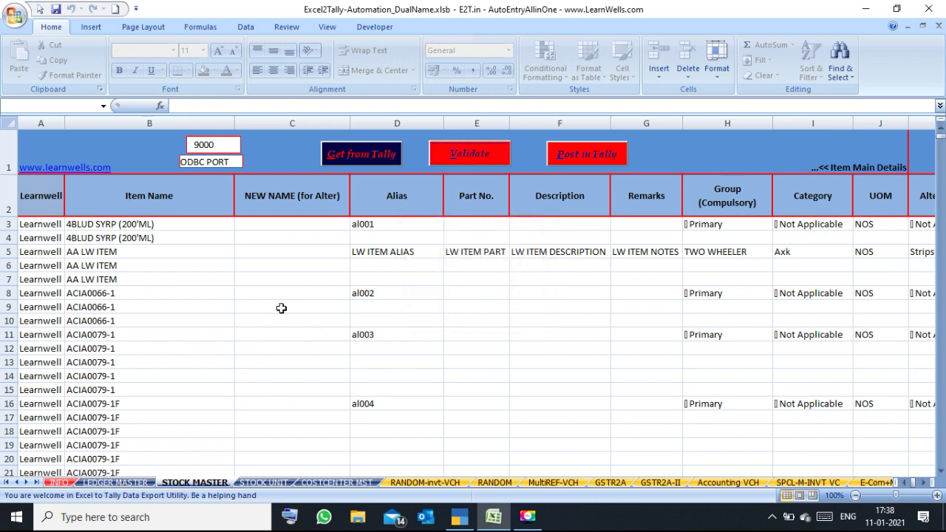
Examine how the item names repeat down the Item Name column, from AA LW ITEM to ACIA0079-1F
{"action": "left_click_drag", "start_coordinate": [141, 292], "coordinate": [134, 318]}
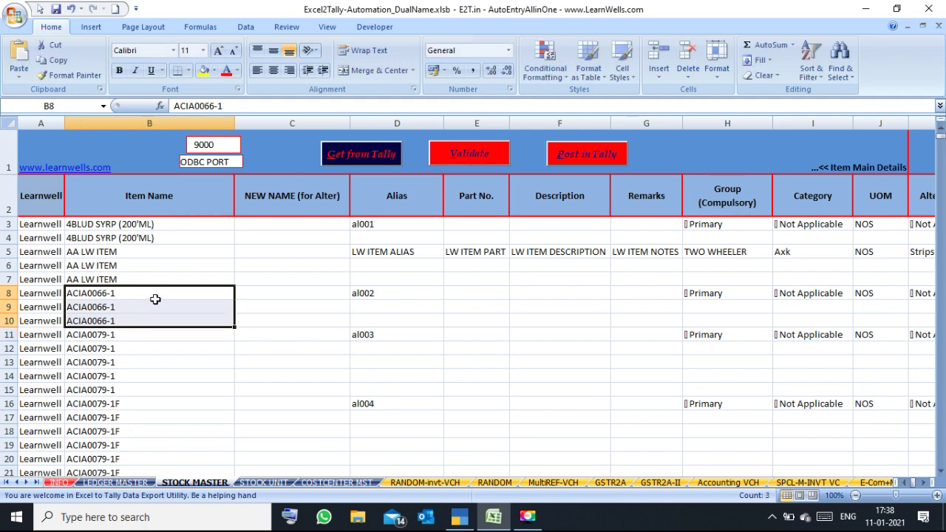
{"action": "left_click", "coordinate": [153, 296]}
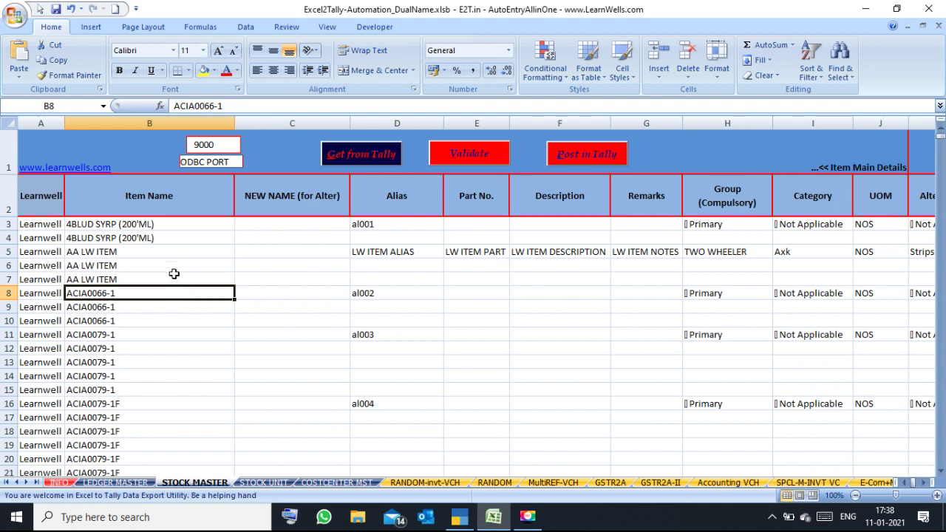
{"action": "left_click_drag", "start_coordinate": [163, 246], "coordinate": [158, 333]}
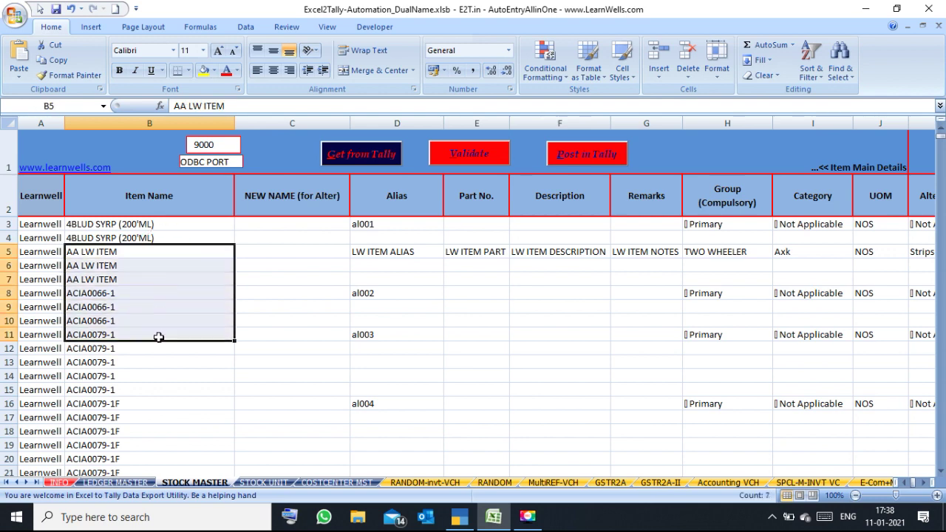
{"action": "left_click", "coordinate": [139, 402]}
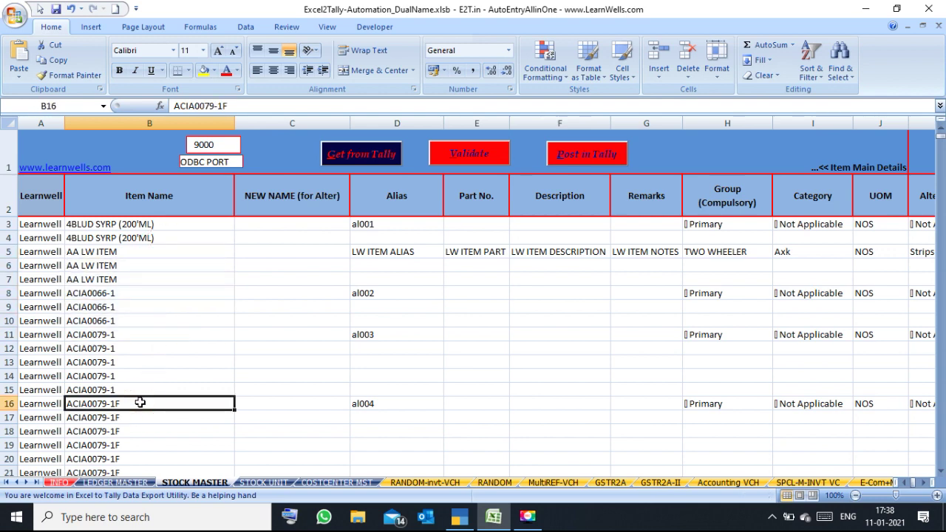
{"action": "key", "text": "shift+Down"}
{"action": "key", "text": "shift+Down"}
{"action": "key", "text": "shift+Down"}
{"action": "key", "text": "shift+Down"}
{"action": "key", "text": "shift+Down"}
{"action": "key", "text": "shift+Down"}
{"action": "key", "text": "shift+Down"}
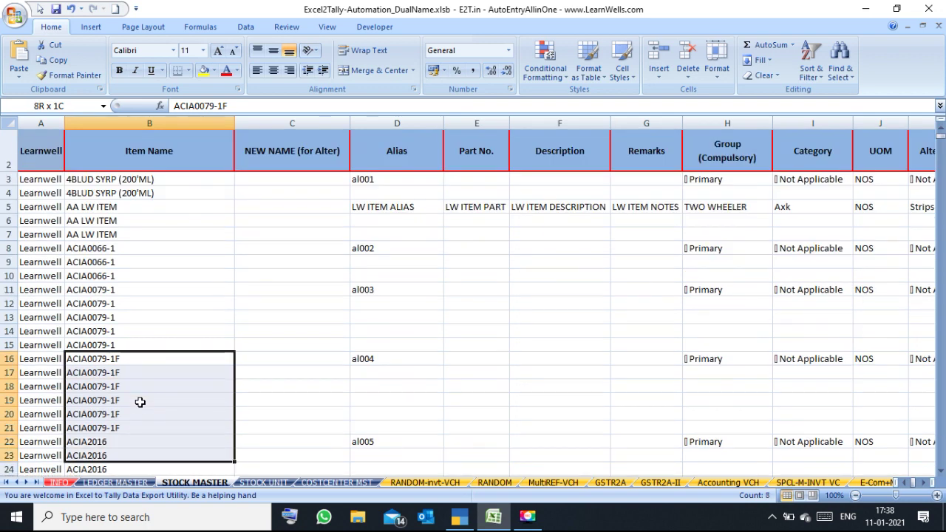
{"action": "left_click", "coordinate": [135, 429], "text": "shift"}
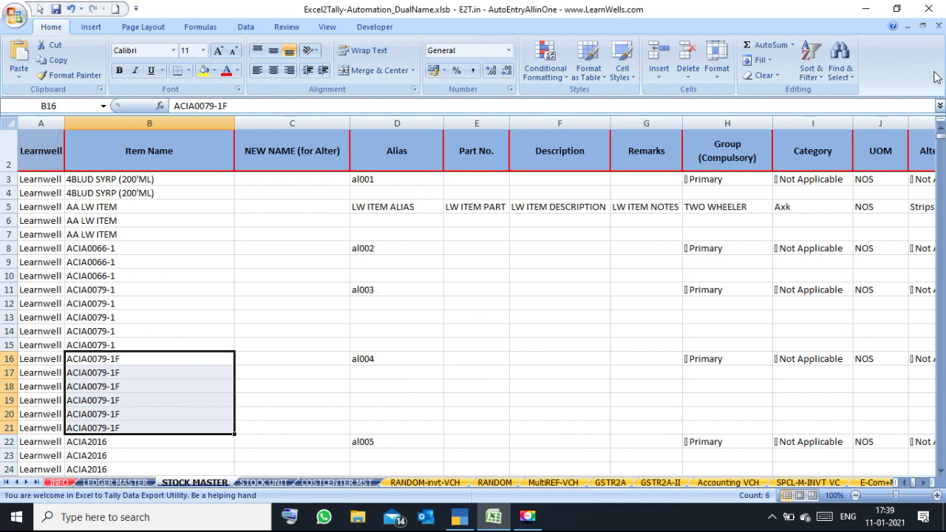
{"action": "left_click", "coordinate": [940, 131]}
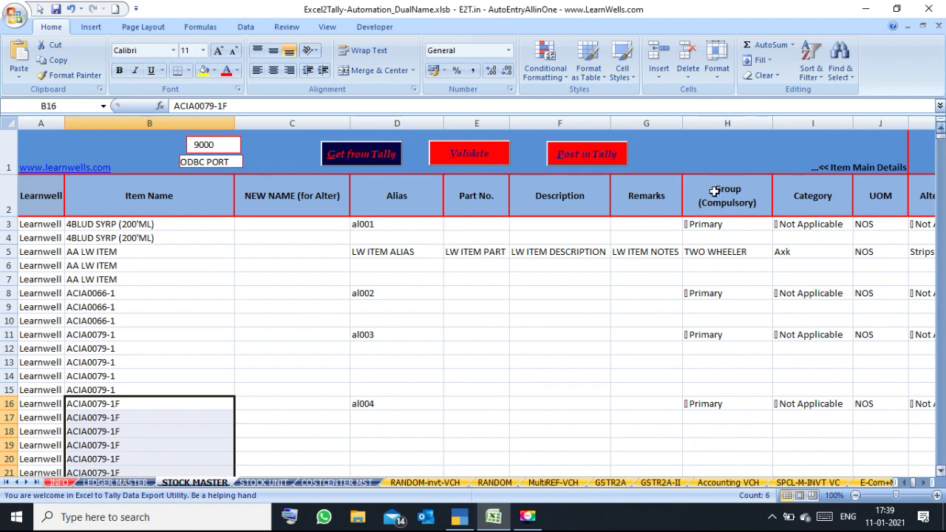
Select the NEW NAME (for Alter) cell in row 5, switch to TallyPrime and open stock item AA LW ITEM for alteration
{"action": "left_click", "coordinate": [344, 264]}
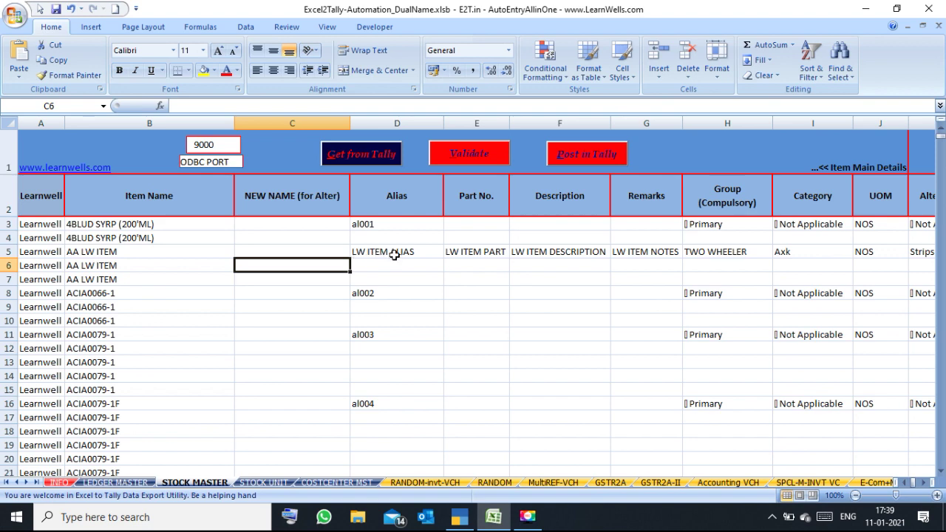
{"action": "left_click", "coordinate": [276, 252]}
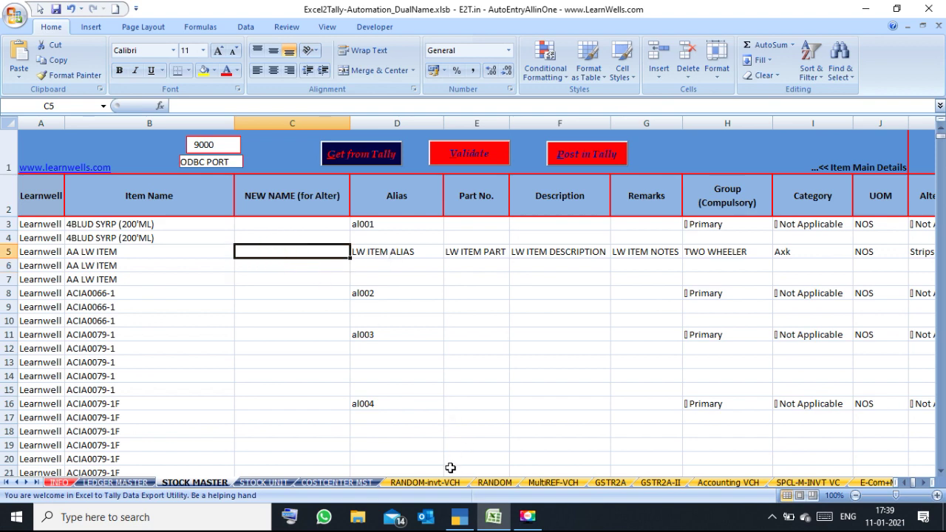
{"action": "left_click", "coordinate": [456, 519]}
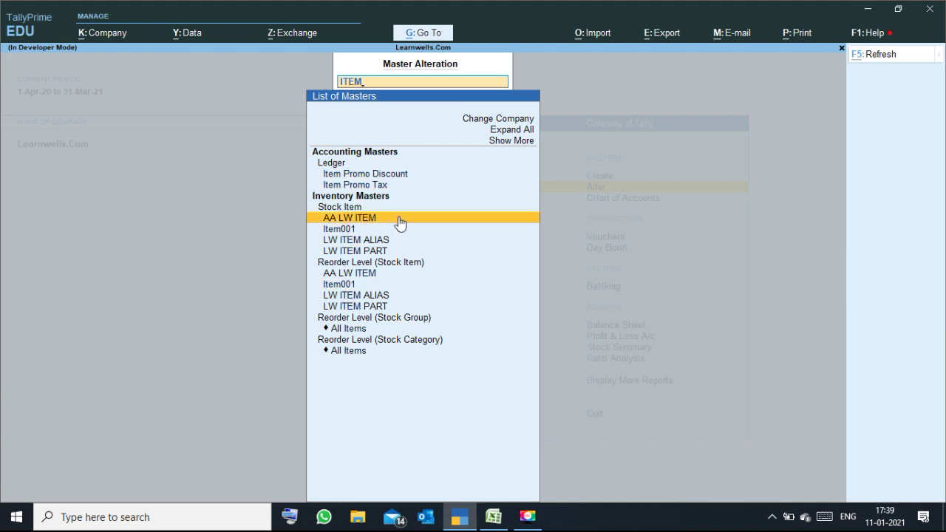
{"action": "left_click", "coordinate": [470, 218]}
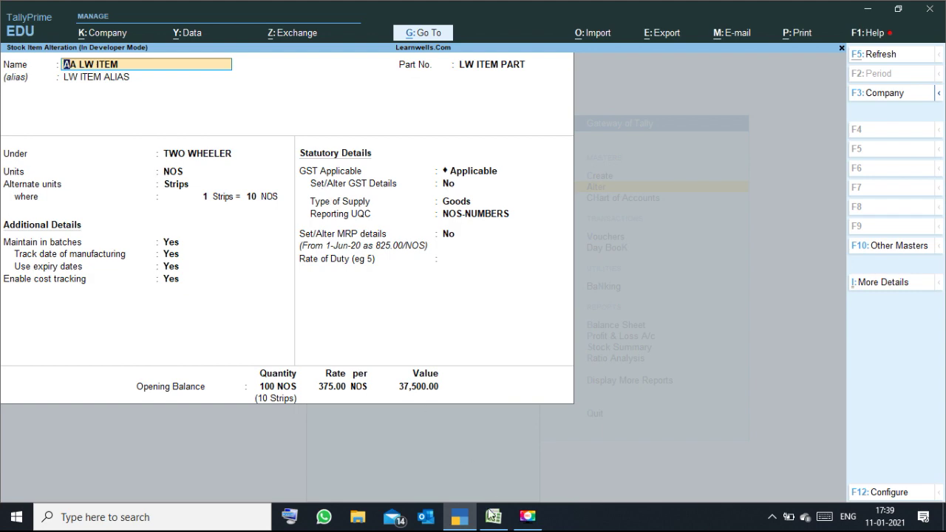
Switch back to Excel and enter 33ALL LW ITEM as the new name for AA LW ITEM in row 5
{"action": "mouse_move", "coordinate": [491, 515]}
{"action": "left_click", "coordinate": [491, 484]}
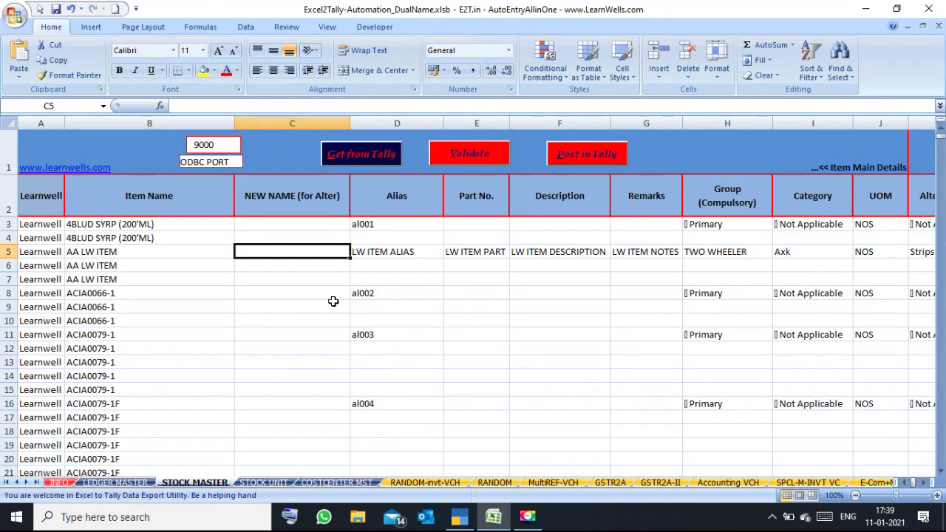
{"action": "type", "text": "33"}
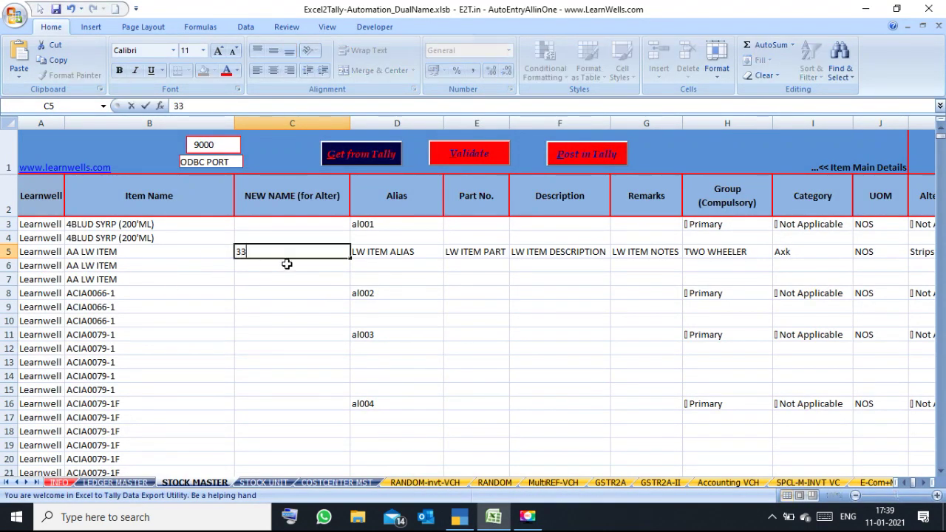
{"action": "key", "text": "Caps_Lock"}
{"action": "key", "text": "Caps_Lock"}
{"action": "type", "text": "ALL"}
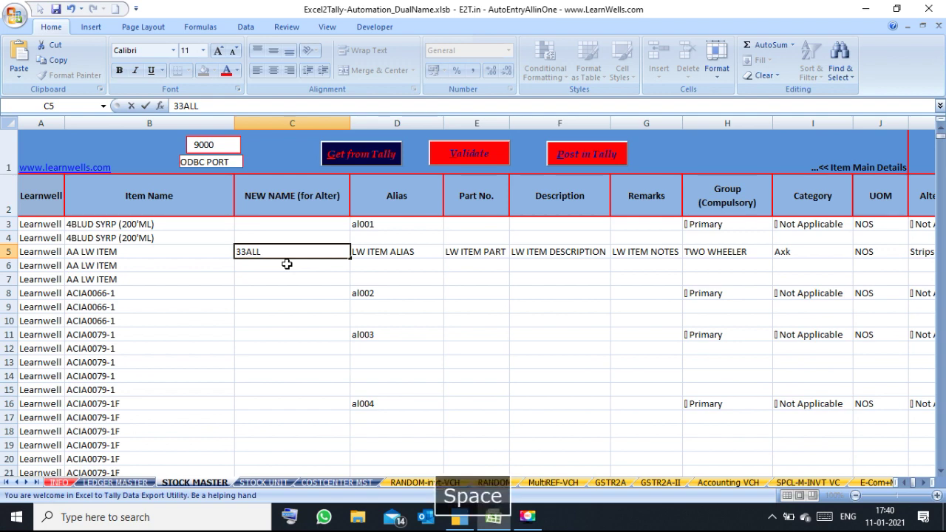
{"action": "type", "text": " LW I"}
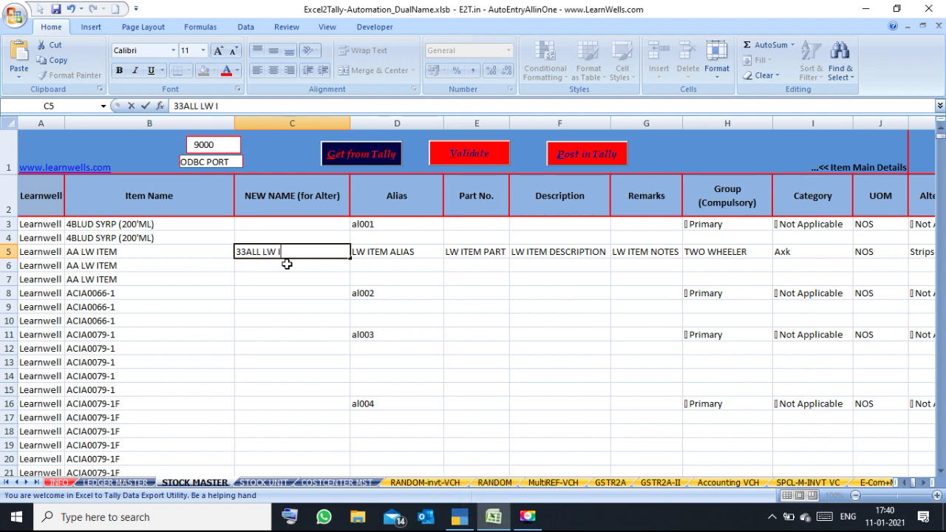
{"action": "type", "text": "TEM"}
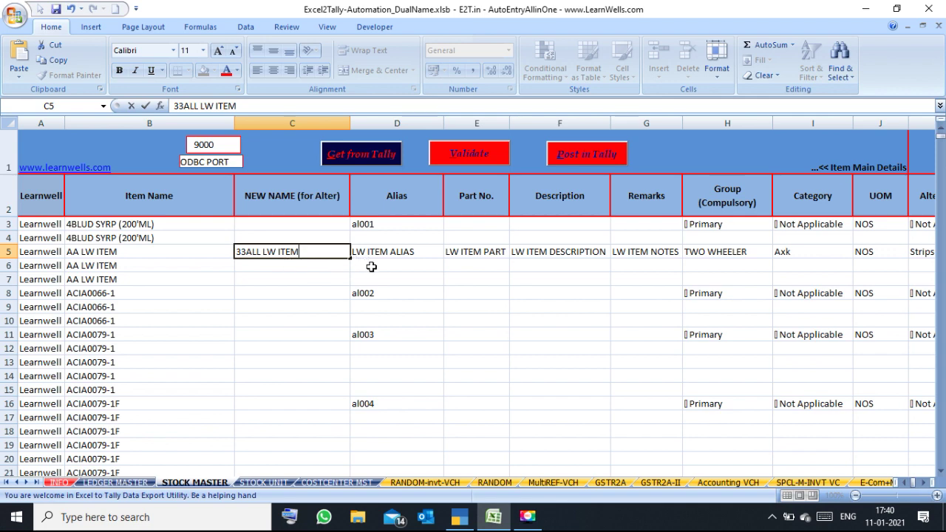
{"action": "left_click", "coordinate": [373, 268]}
Go through the row 5 details from Alias onward and select its IGST Rate cell
{"action": "left_click", "coordinate": [416, 252]}
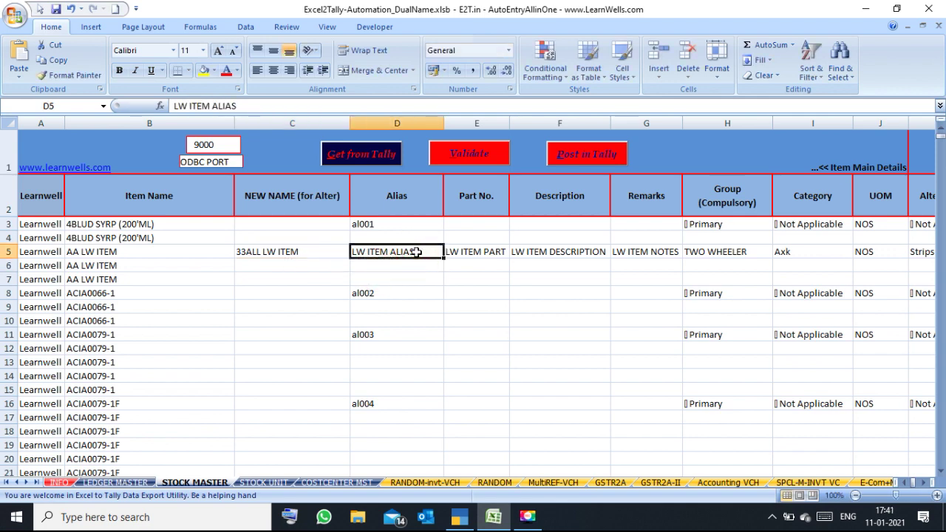
{"action": "key", "text": "Right"}
{"action": "key", "text": "Right"}
{"action": "key", "text": "Right"}
{"action": "key", "text": "Right"}
{"action": "key", "text": "Right"}
{"action": "key", "text": "Right"}
{"action": "key", "text": "Right"}
{"action": "key", "text": "Right"}
{"action": "key", "text": "Right"}
{"action": "key", "text": "Right"}
{"action": "key", "text": "Right"}
{"action": "key", "text": "Right"}
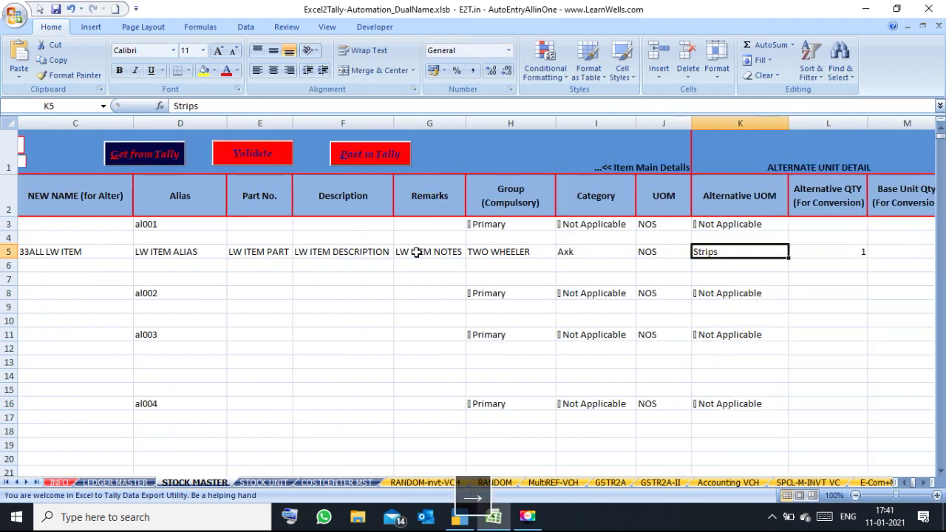
{"action": "key", "text": "Right"}
{"action": "key", "text": "Right"}
{"action": "key", "text": "Right"}
{"action": "key", "text": "Right"}
{"action": "key", "text": "Right"}
{"action": "key", "text": "Right"}
{"action": "key", "text": "Right"}
{"action": "key", "text": "Right"}
{"action": "key", "text": "Right"}
{"action": "key", "text": "Right"}
{"action": "key", "text": "Right"}
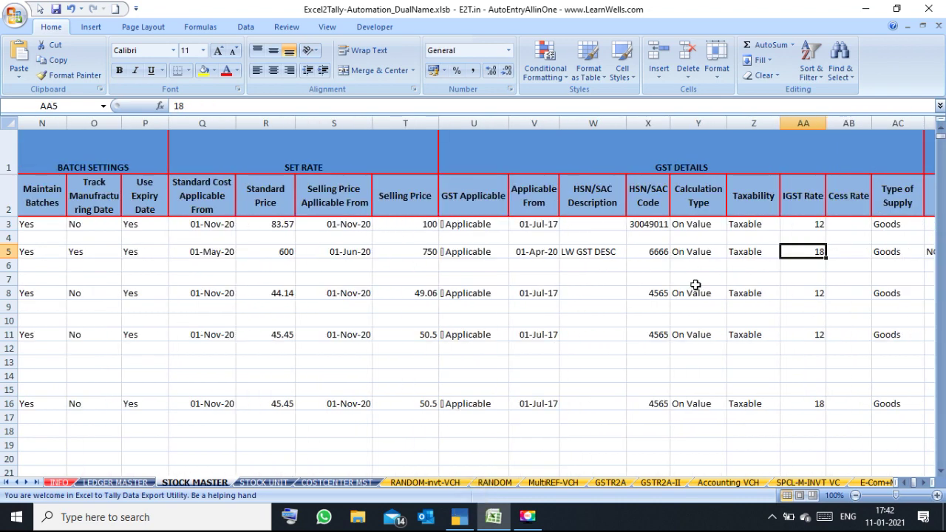
Switch to TallyPrime and answer Yes to Set/Alter GST Details of AA LW ITEM to view its GST details
{"action": "left_click", "coordinate": [471, 521]}
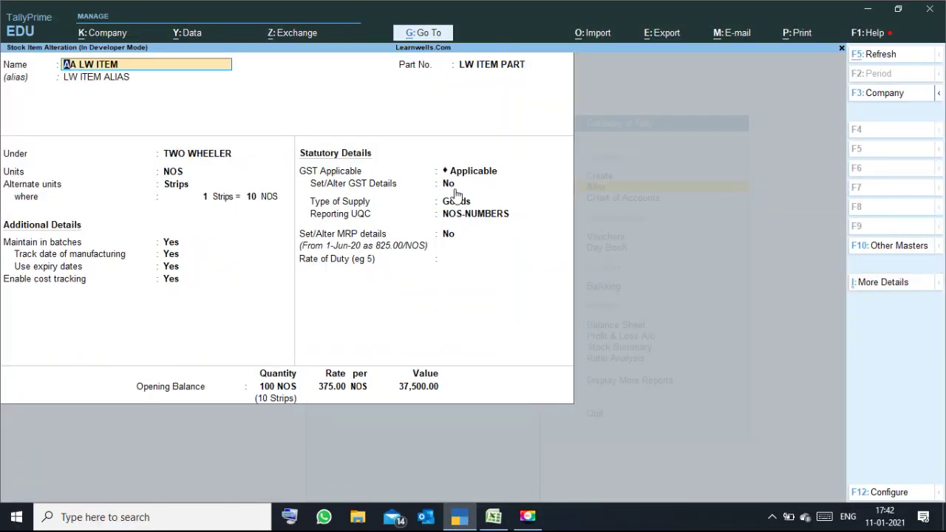
{"action": "left_click", "coordinate": [452, 184]}
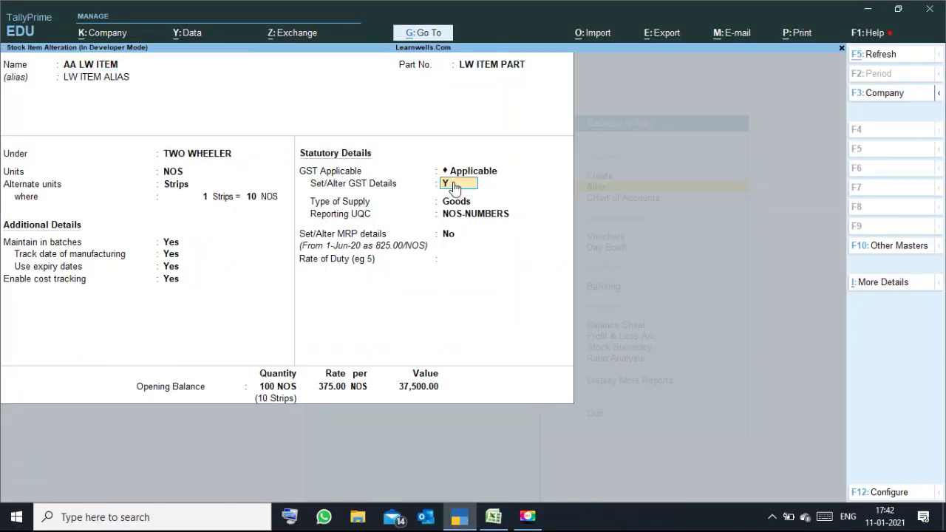
{"action": "type", "text": "Y"}
{"action": "key", "text": "Return"}
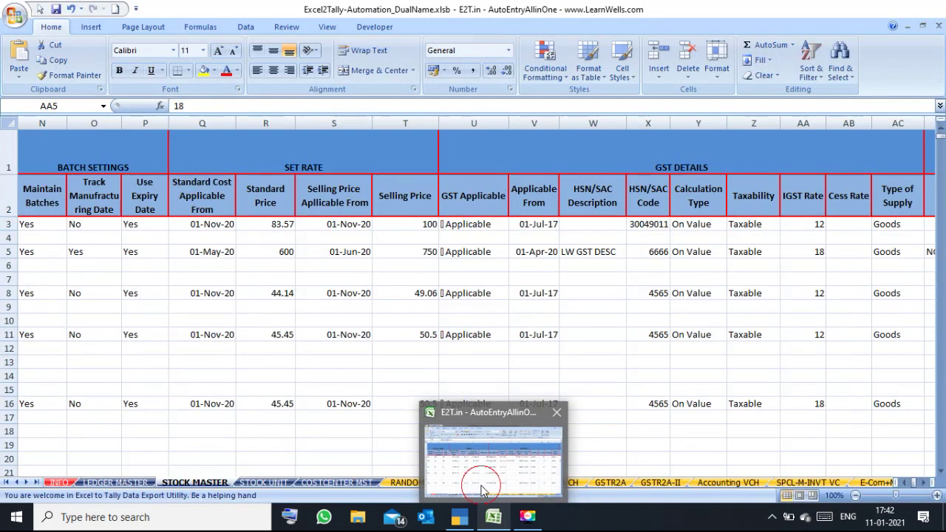
Switch back to Excel and set the IGST Rate of AA LW ITEM in row 5 to 28
{"action": "left_click", "coordinate": [481, 496]}
{"action": "type", "text": "28"}
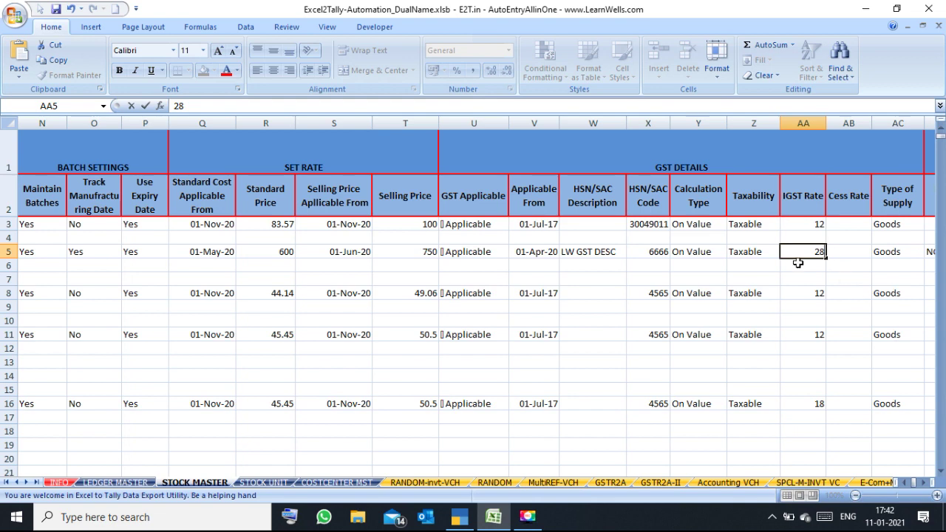
{"action": "key", "text": "Return"}
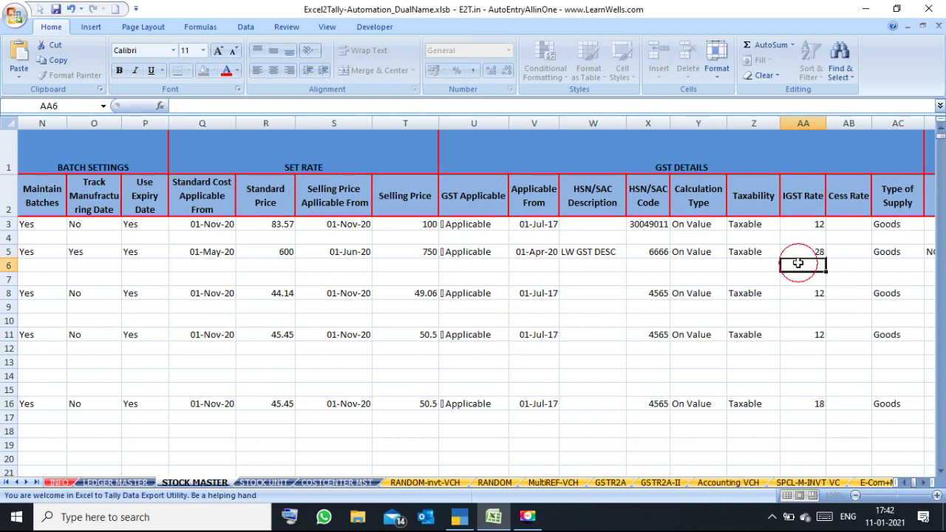
{"action": "left_click", "coordinate": [816, 252]}
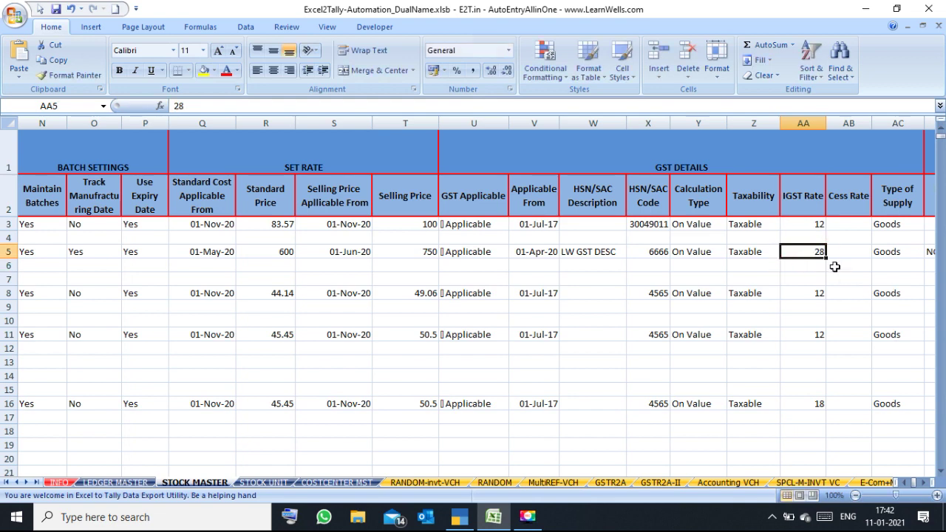
Copy the godown name Main Location from row 6 to the BA002 batch line in row 7
{"action": "left_click", "coordinate": [843, 263]}
{"action": "key", "text": "Right"}
{"action": "key", "text": "Right"}
{"action": "key", "text": "Right"}
{"action": "key", "text": "Right"}
{"action": "key", "text": "Right"}
{"action": "key", "text": "Right"}
{"action": "key", "text": "Right"}
{"action": "key", "text": "Right"}
{"action": "key", "text": "Right"}
{"action": "key", "text": "Right"}
{"action": "key", "text": "Right"}
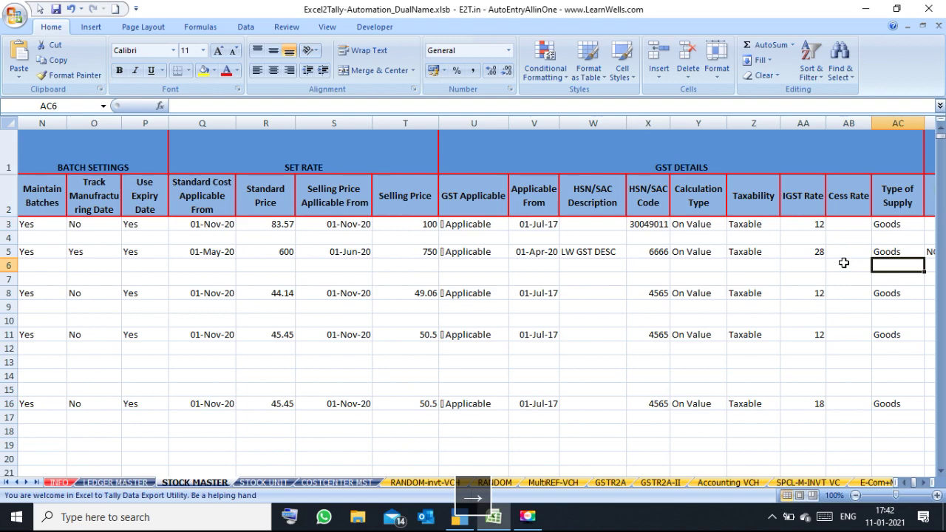
{"action": "key", "text": "Right"}
{"action": "key", "text": "Right"}
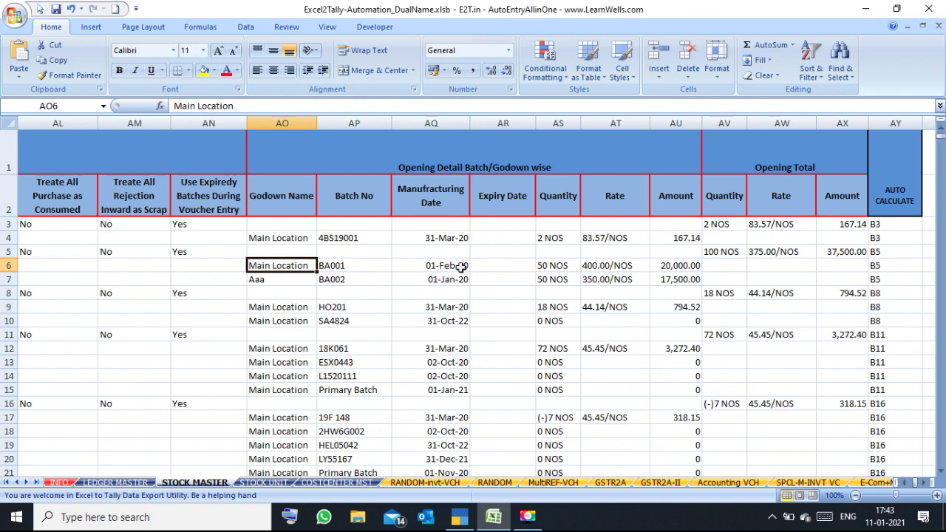
{"action": "left_click", "coordinate": [290, 278]}
{"action": "left_click", "coordinate": [286, 266]}
{"action": "key", "text": "ctrl+c"}
{"action": "left_click", "coordinate": [282, 280]}
{"action": "key", "text": "ctrl+v"}
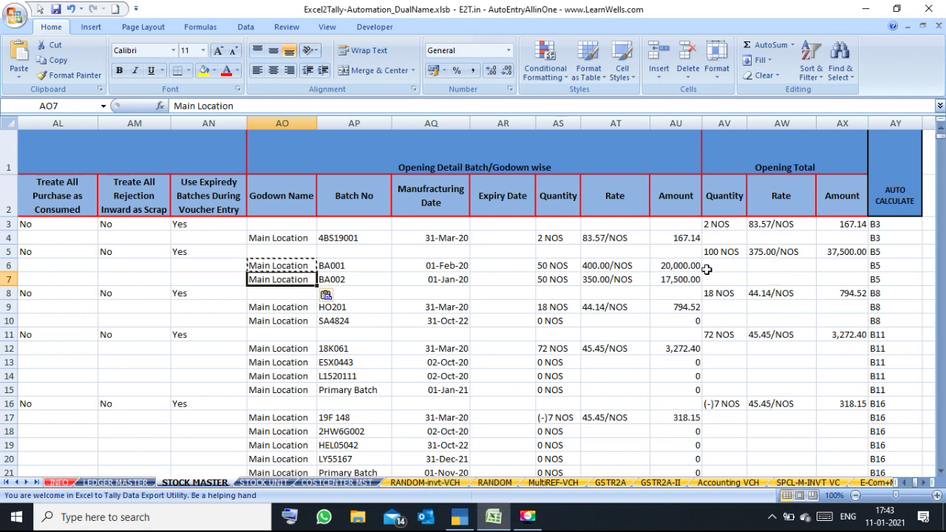
Review the opening amount, rate, godown and batch number entries of batches BA001 and BA002
{"action": "left_click", "coordinate": [678, 267]}
{"action": "left_click", "coordinate": [583, 266]}
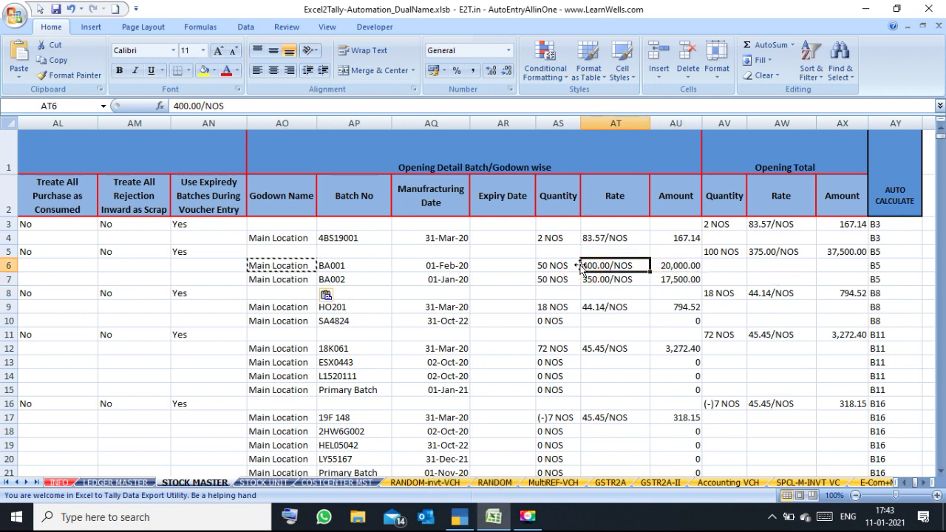
{"action": "left_click", "coordinate": [336, 266]}
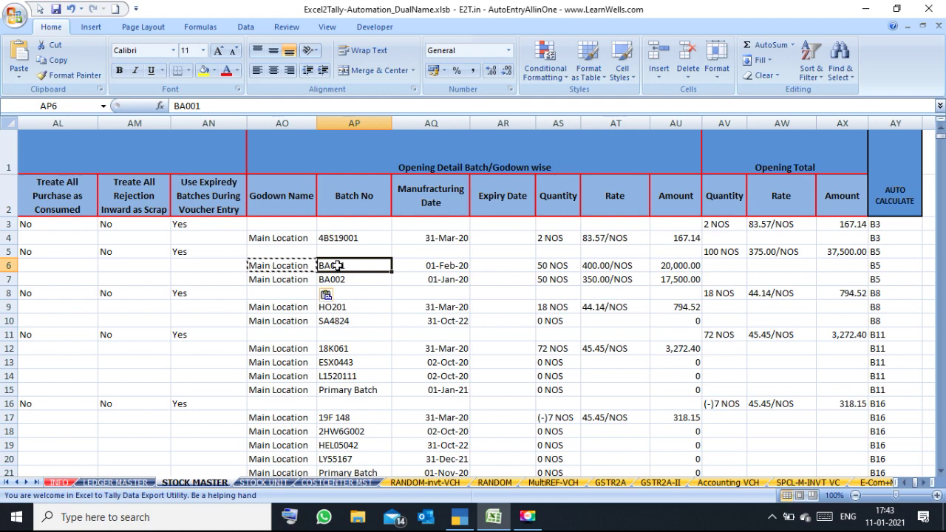
{"action": "left_click_drag", "start_coordinate": [295, 261], "coordinate": [290, 277]}
{"action": "left_click", "coordinate": [347, 279]}
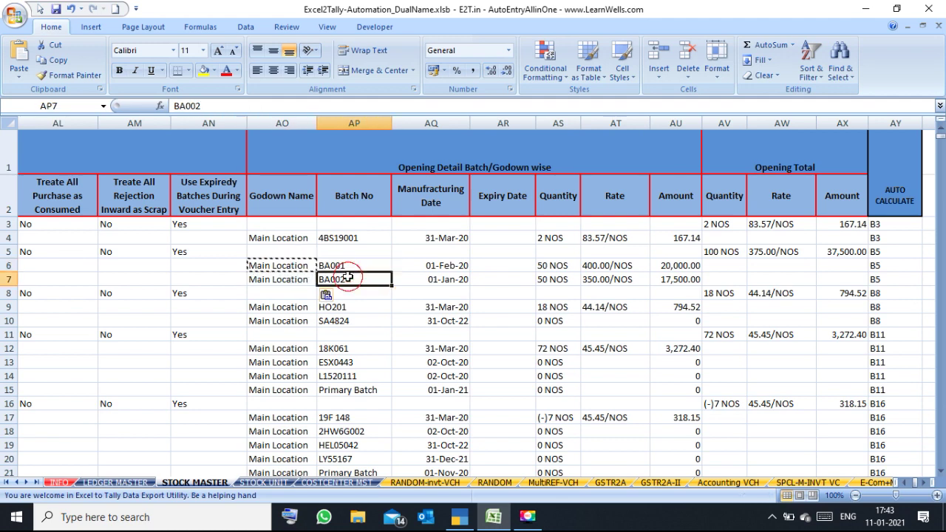
Switch to TallyPrime, leave the GST details and open AA LW ITEM's opening balance allocations to check the godown of batch BA002
{"action": "left_click", "coordinate": [459, 517]}
{"action": "key", "text": "Escape"}
{"action": "key", "text": "Escape"}
{"action": "key", "text": "y"}
{"action": "left_click", "coordinate": [287, 383]}
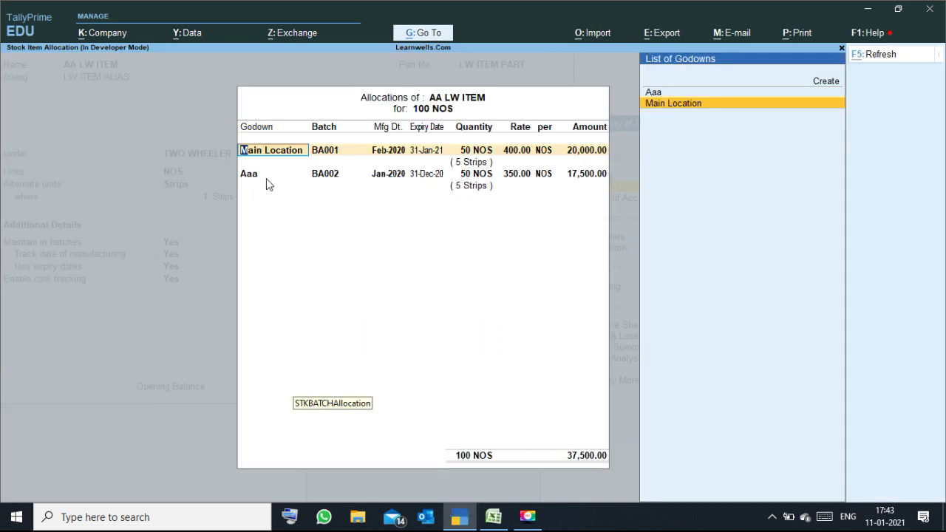
{"action": "left_click", "coordinate": [274, 182]}
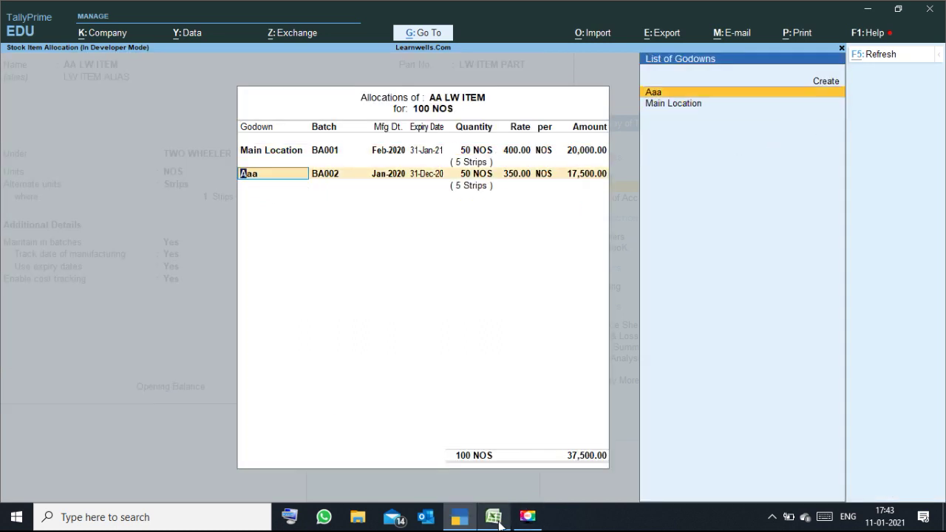
Switch back to Excel and review the AA LW ITEM entries from the batch columns through the other, MRP and GST details back to the item names
{"action": "mouse_move", "coordinate": [494, 516]}
{"action": "left_click", "coordinate": [500, 481]}
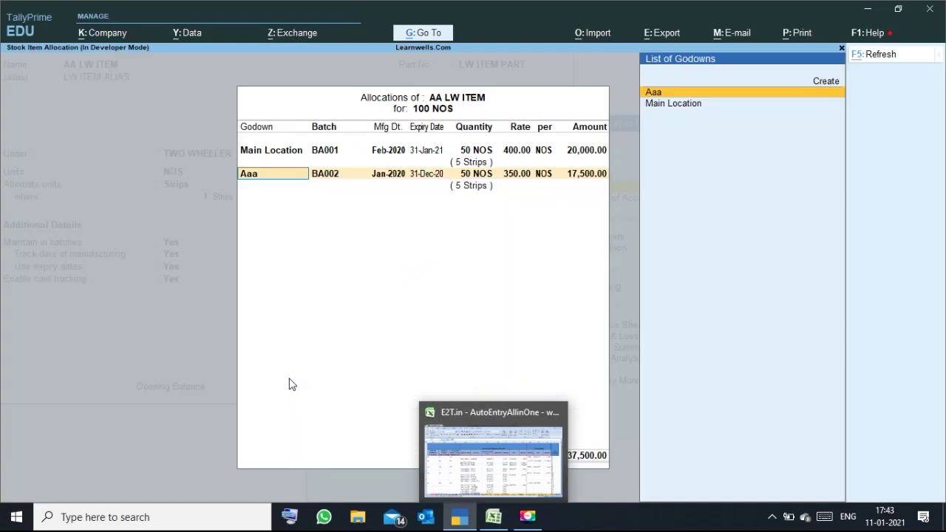
{"action": "key", "text": "Left"}
{"action": "key", "text": "Left"}
{"action": "key", "text": "Left"}
{"action": "key", "text": "Left"}
{"action": "key", "text": "Left"}
{"action": "key", "text": "Left"}
{"action": "key", "text": "Left"}
{"action": "key", "text": "Left"}
{"action": "key", "text": "Left"}
{"action": "key", "text": "Left"}
{"action": "key", "text": "Left"}
{"action": "key", "text": "Left"}
{"action": "key", "text": "Left"}
{"action": "key", "text": "Left"}
{"action": "key", "text": "Left"}
{"action": "key", "text": "Left"}
{"action": "key", "text": "Left"}
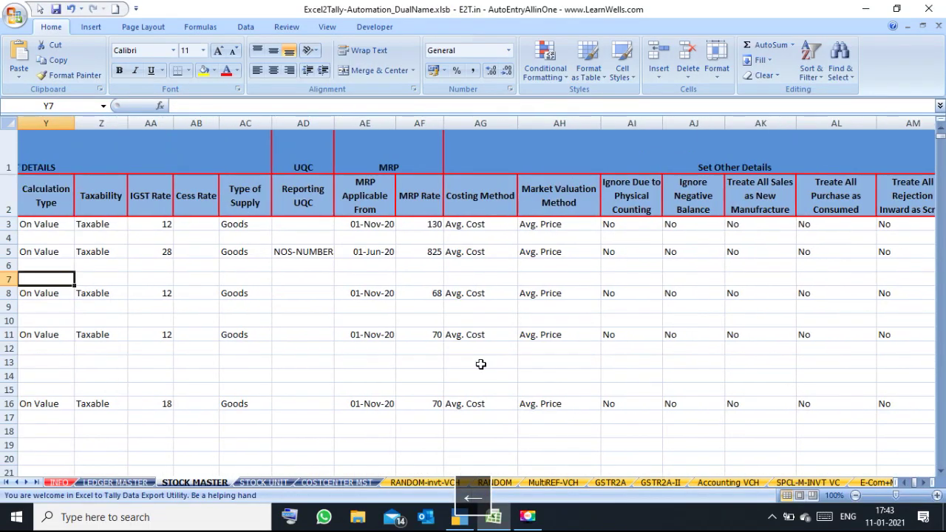
{"action": "left_click_drag", "start_coordinate": [655, 251], "coordinate": [772, 247]}
{"action": "key", "text": "Delete"}
{"action": "key", "text": "Down"}
{"action": "key", "text": "Left"}
{"action": "key", "text": "Left"}
{"action": "key", "text": "Left"}
{"action": "key", "text": "Left"}
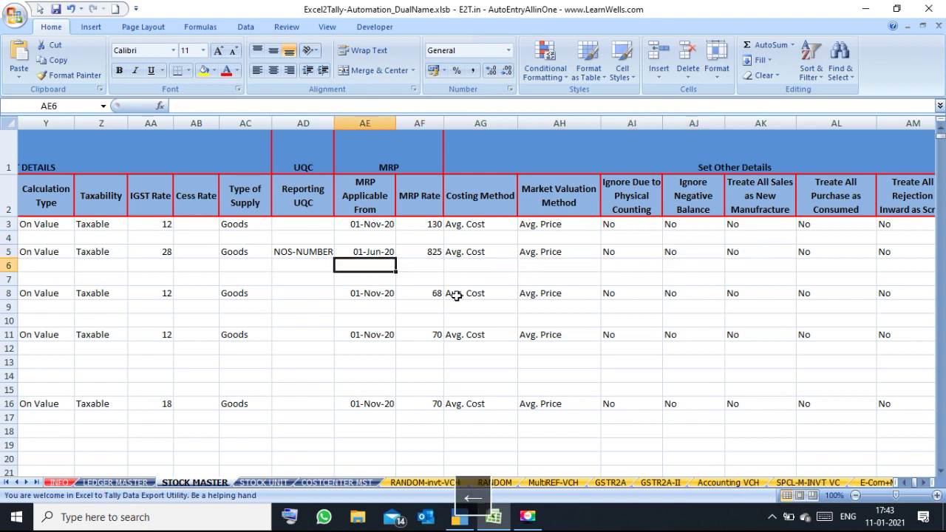
{"action": "key", "text": "Left"}
{"action": "key", "text": "Left"}
{"action": "key", "text": "Left"}
{"action": "key", "text": "Left"}
{"action": "key", "text": "Left"}
{"action": "key", "text": "Left"}
{"action": "key", "text": "Left"}
{"action": "key", "text": "Left"}
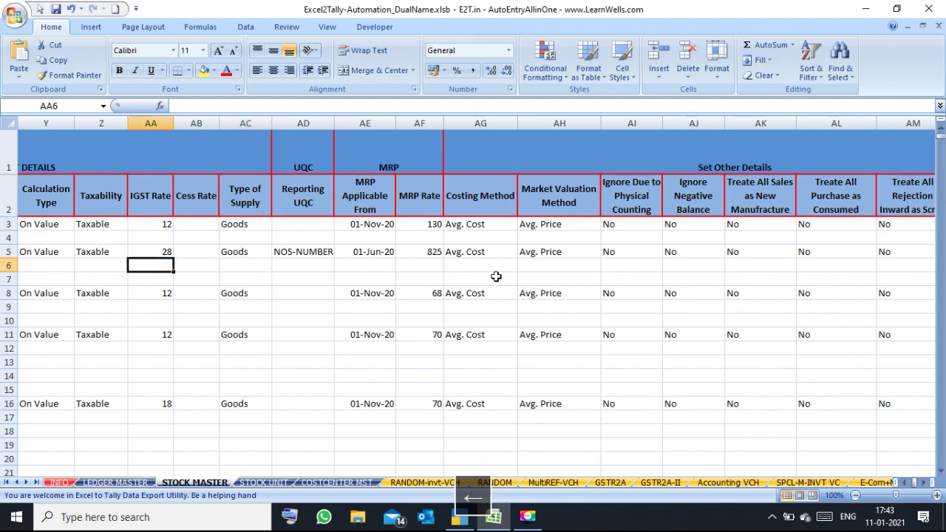
{"action": "key", "text": "Left"}
{"action": "key", "text": "Left"}
{"action": "key", "text": "Left"}
{"action": "key", "text": "Left"}
{"action": "key", "text": "Left"}
{"action": "key", "text": "Left"}
{"action": "key", "text": "Left"}
{"action": "key", "text": "Left"}
{"action": "key", "text": "Left"}
{"action": "key", "text": "Left"}
{"action": "key", "text": "Left"}
{"action": "key", "text": "Left"}
{"action": "key", "text": "Left"}
{"action": "key", "text": "Left"}
{"action": "key", "text": "Left"}
{"action": "key", "text": "Left"}
{"action": "key", "text": "Left"}
{"action": "key", "text": "Left"}
{"action": "key", "text": "Left"}
{"action": "key", "text": "Left"}
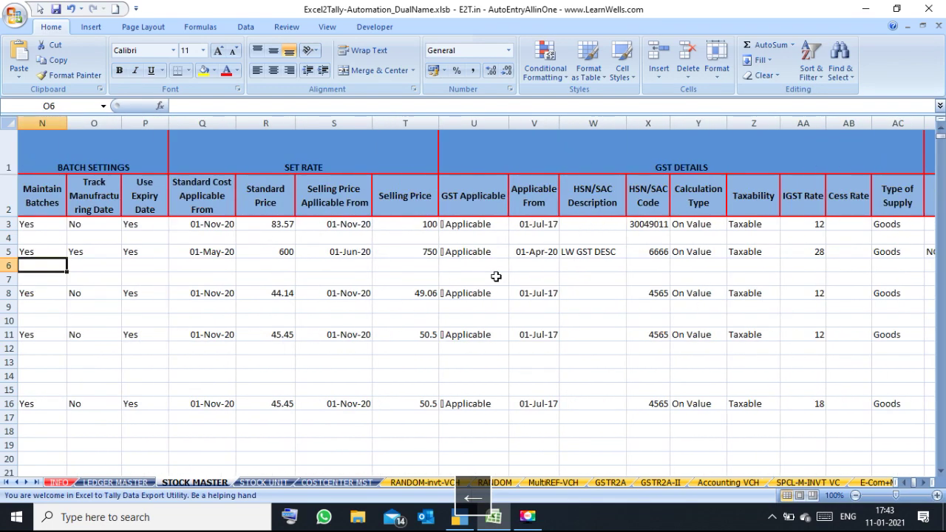
{"action": "key", "text": "Left"}
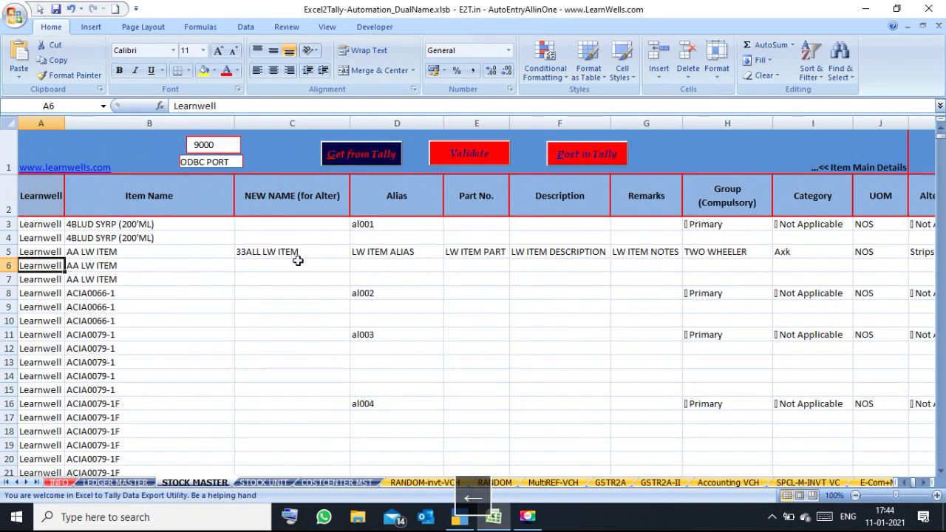
Post the stock item masters of the STOCK MASTER sheet in Tally and acknowledge the completion message
{"action": "left_click", "coordinate": [169, 252]}
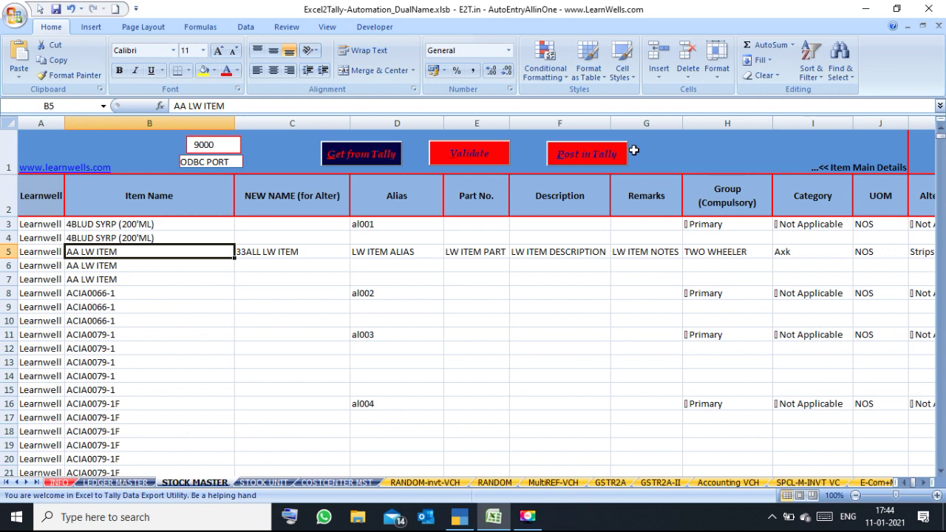
{"action": "left_click", "coordinate": [585, 157]}
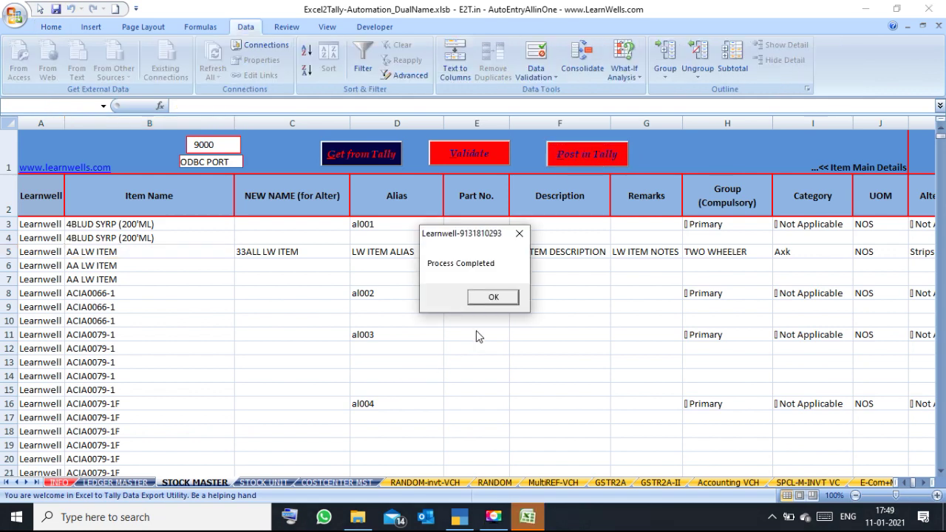
{"action": "left_click", "coordinate": [492, 296]}
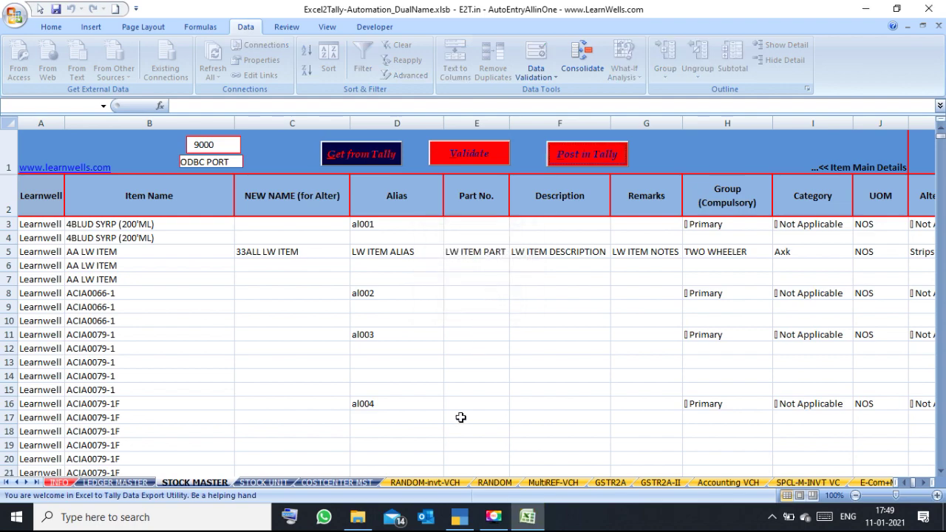
Switch to TallyPrime, search the master alteration list for ITEM and open stock item 33ALL LW ITEM
{"action": "left_click", "coordinate": [459, 516]}
{"action": "key", "text": "Escape"}
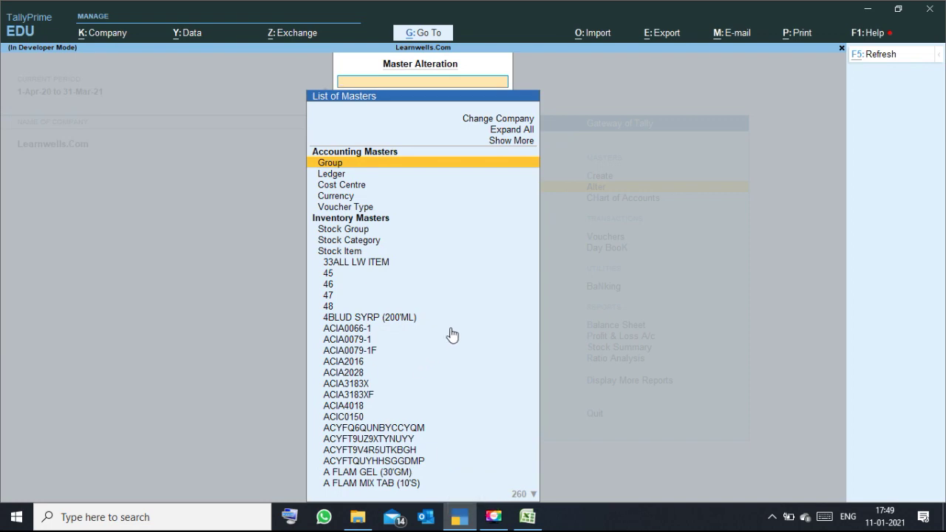
{"action": "type", "text": "ITEM"}
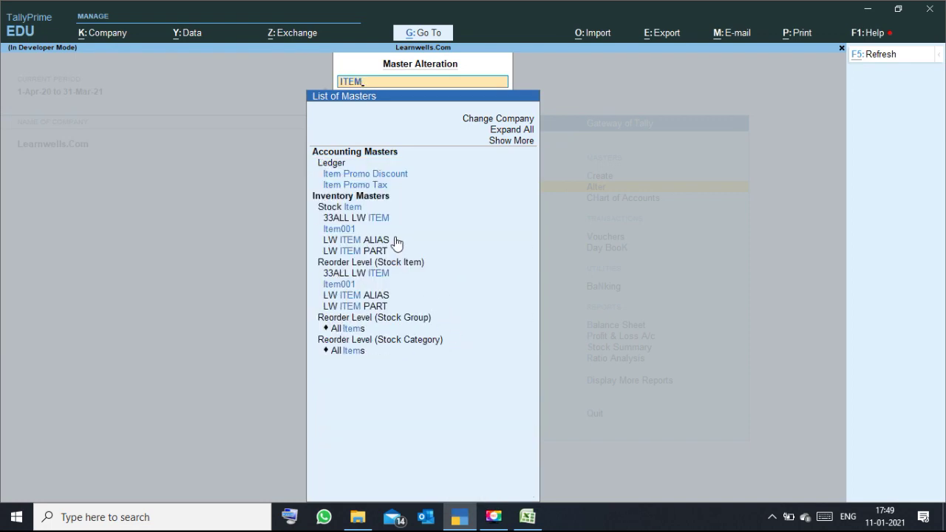
{"action": "left_click", "coordinate": [371, 222]}
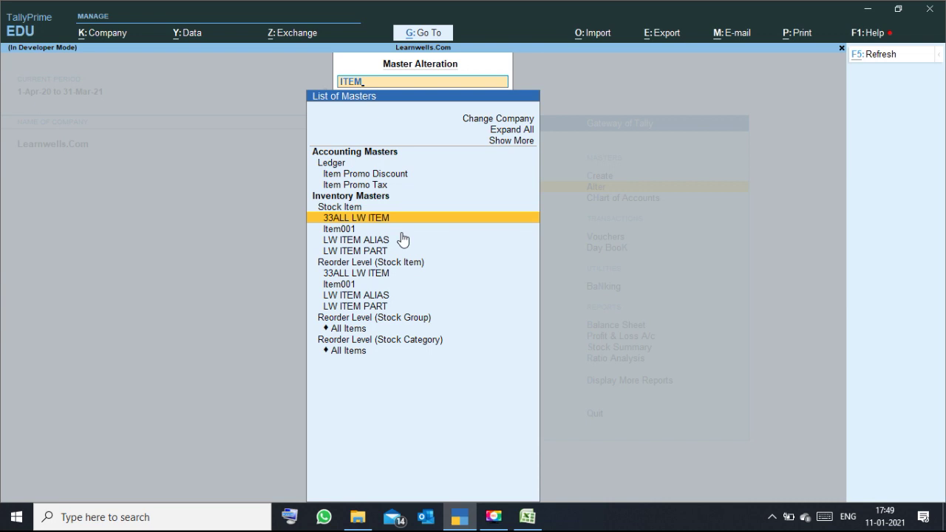
{"action": "key", "text": "Return"}
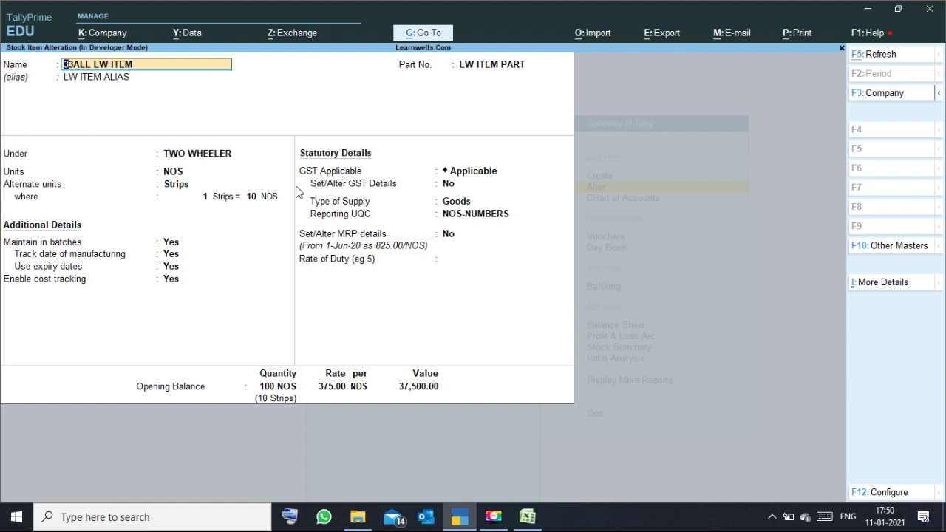
Answer Yes to Set/Alter GST Details of 33ALL LW ITEM, check its tax rates and return to the item
{"action": "left_click", "coordinate": [453, 184]}
{"action": "type", "text": "y"}
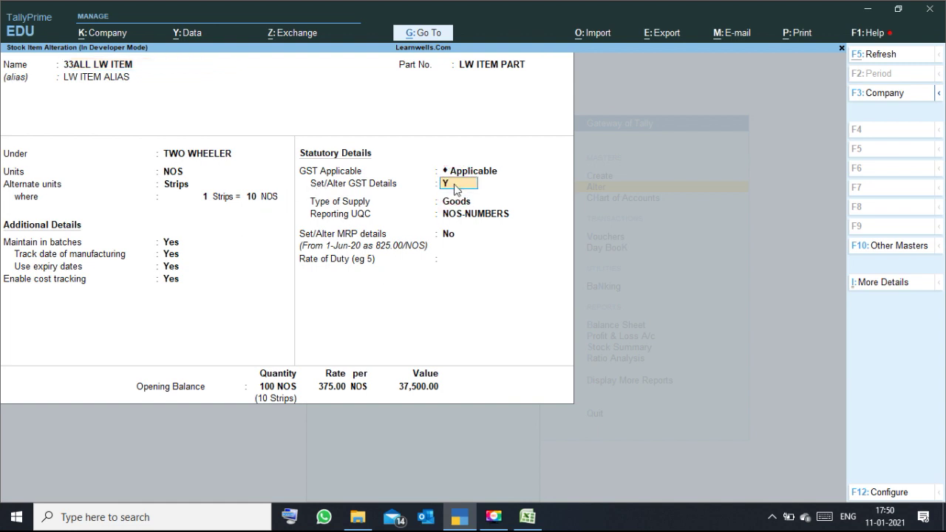
{"action": "key", "text": "Return"}
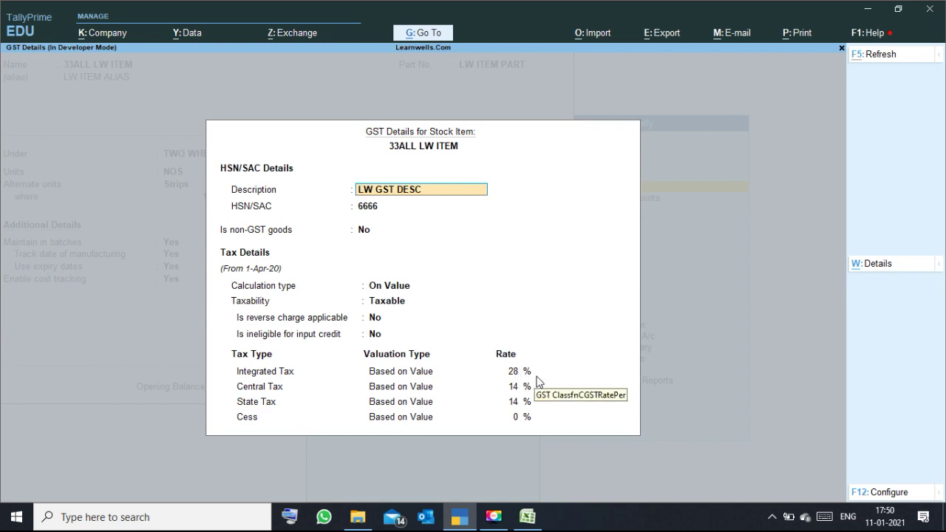
{"action": "key", "text": "Escape"}
{"action": "key", "text": "Escape"}
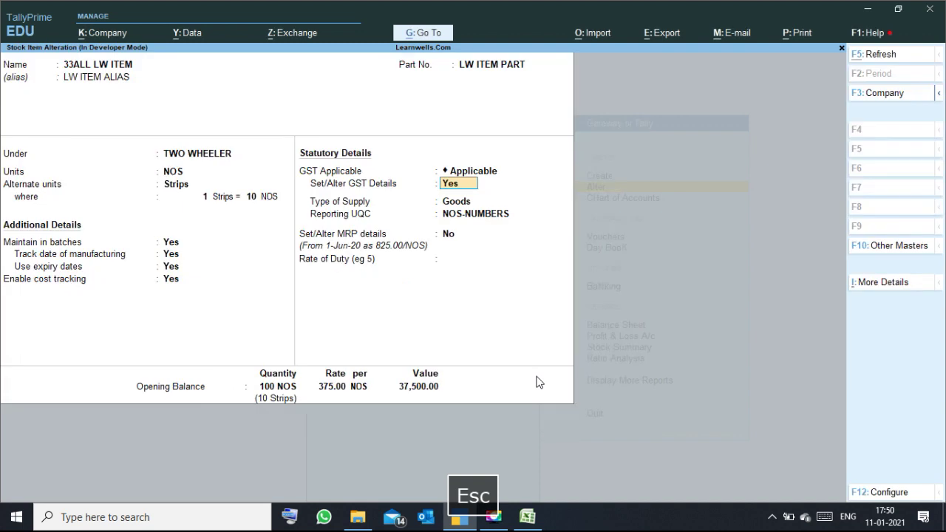
Open the opening balance allocations of 33ALL LW ITEM, check the godown of each batch and return to the item
{"action": "left_click", "coordinate": [276, 390]}
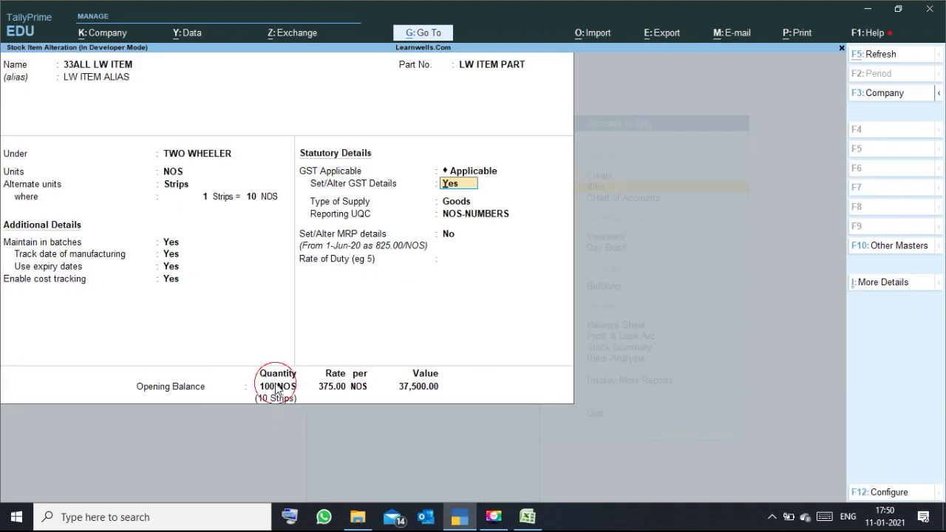
{"action": "left_click", "coordinate": [275, 390]}
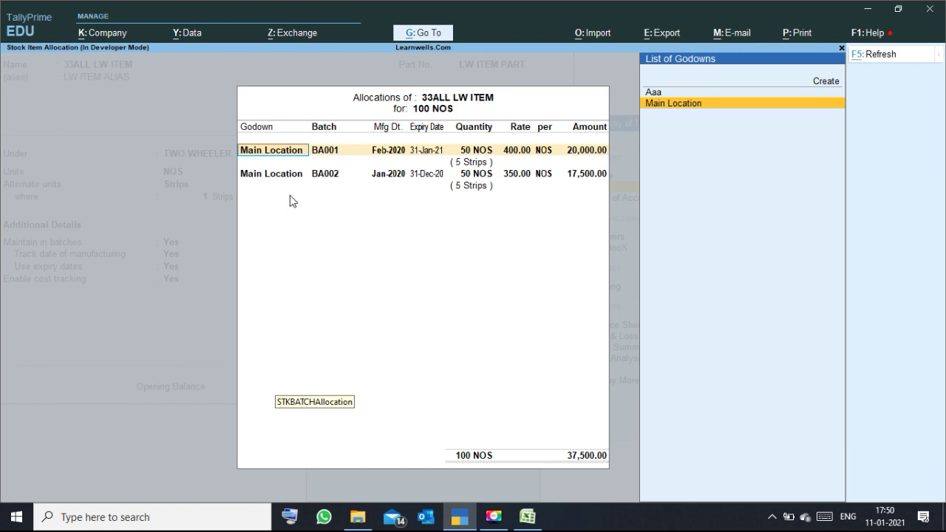
{"action": "key", "text": "Escape"}
{"action": "key", "text": "Escape"}
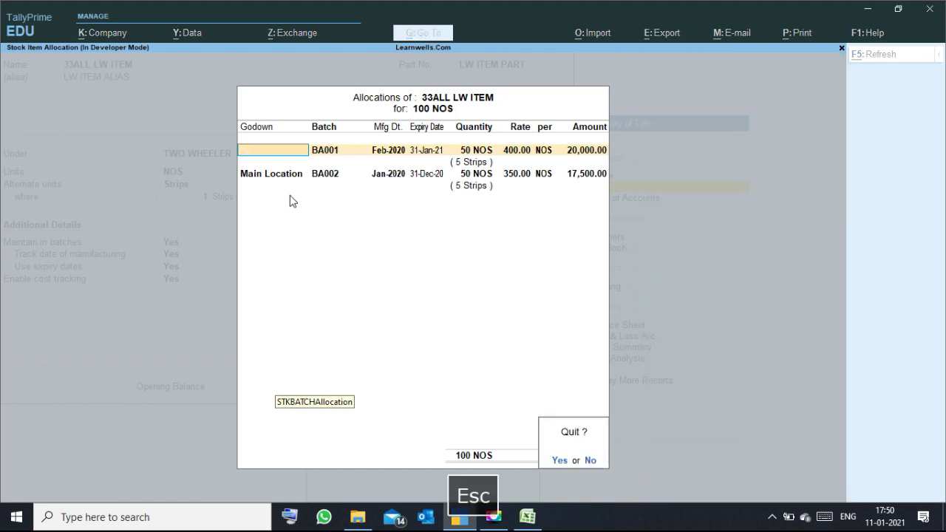
{"action": "key", "text": "Escape"}
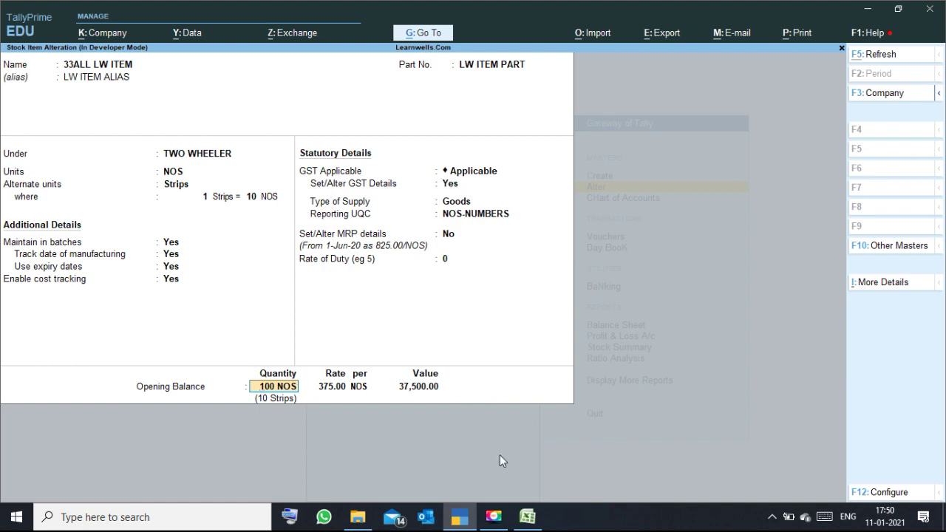
Switch back to Excel and clear all stock item data from row 7 down to the end of the list
{"action": "mouse_move", "coordinate": [529, 516]}
{"action": "left_click", "coordinate": [528, 483]}
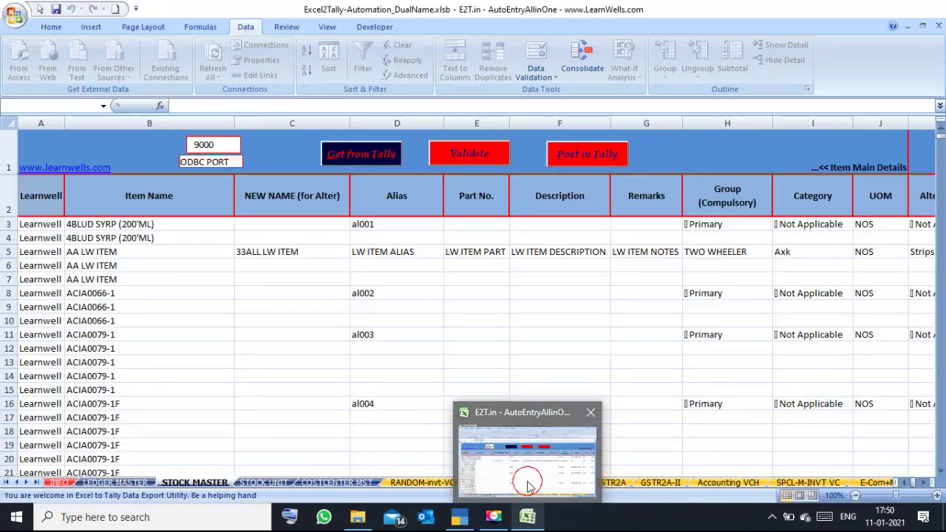
{"action": "left_click", "coordinate": [450, 364]}
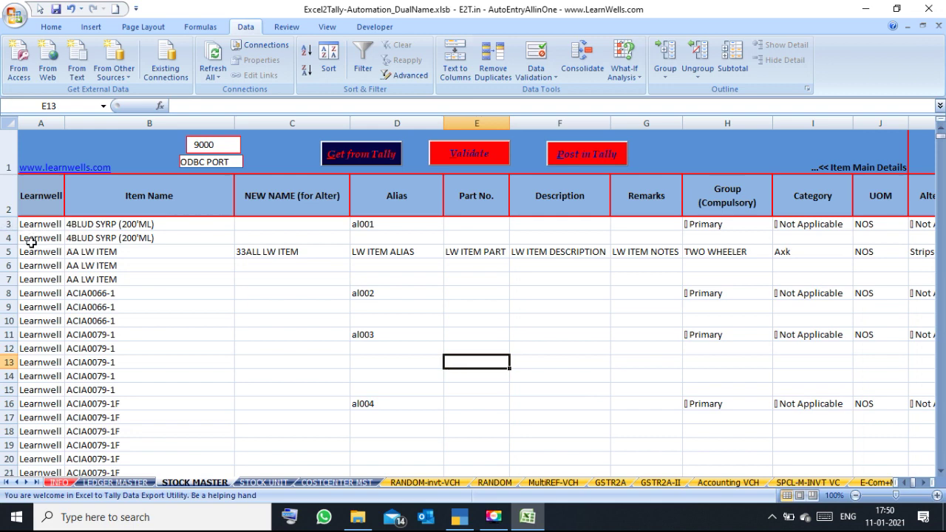
{"action": "left_click", "coordinate": [8, 279]}
{"action": "key", "text": "ctrl+shift+Down"}
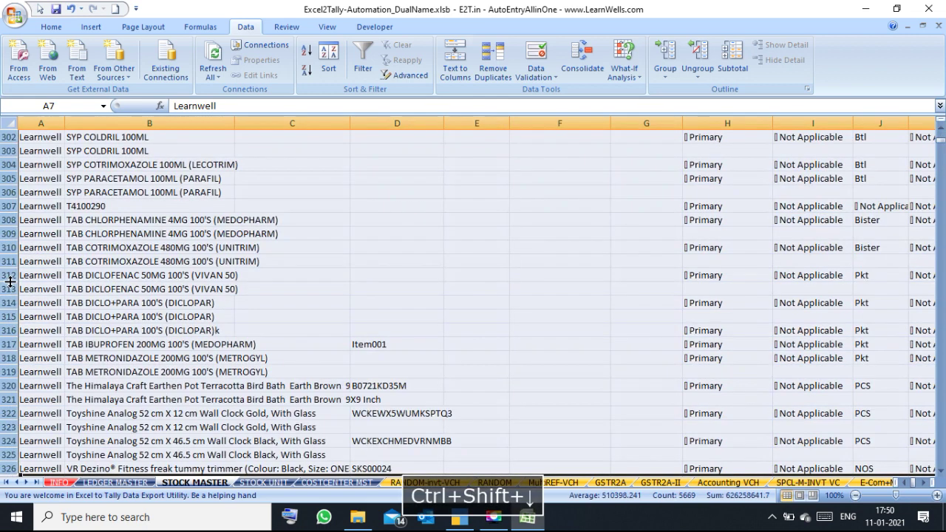
{"action": "key", "text": "Delete"}
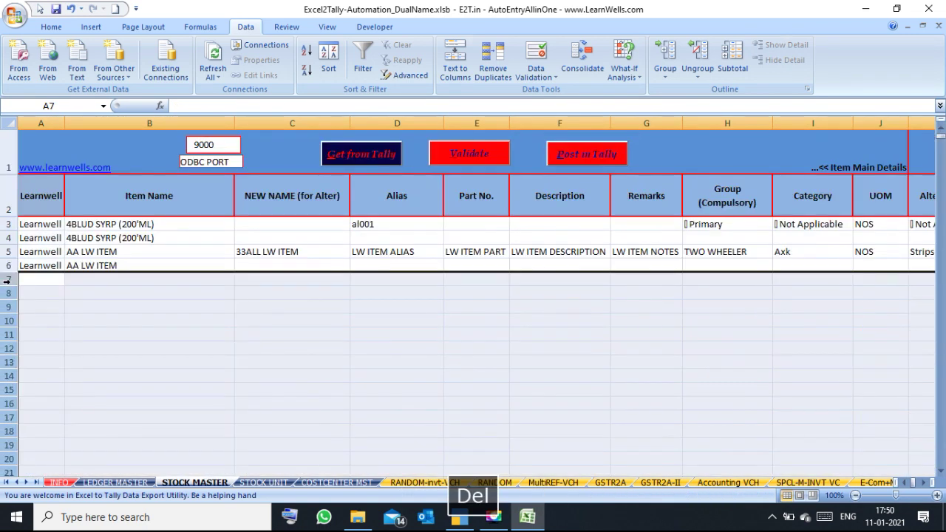
Enter ABC1222 as the item name in row 3 and fill the series down to ABC1225 in row 6
{"action": "left_click", "coordinate": [161, 228]}
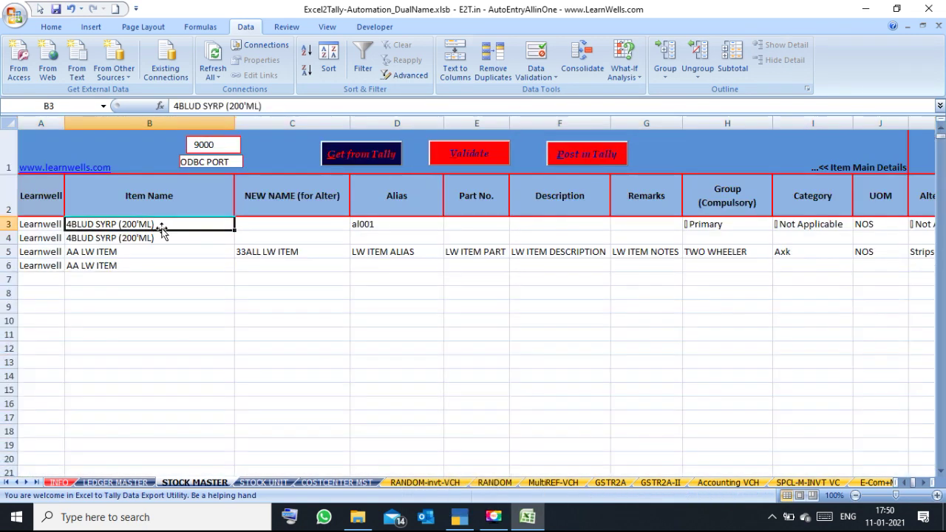
{"action": "type", "text": "AB"}
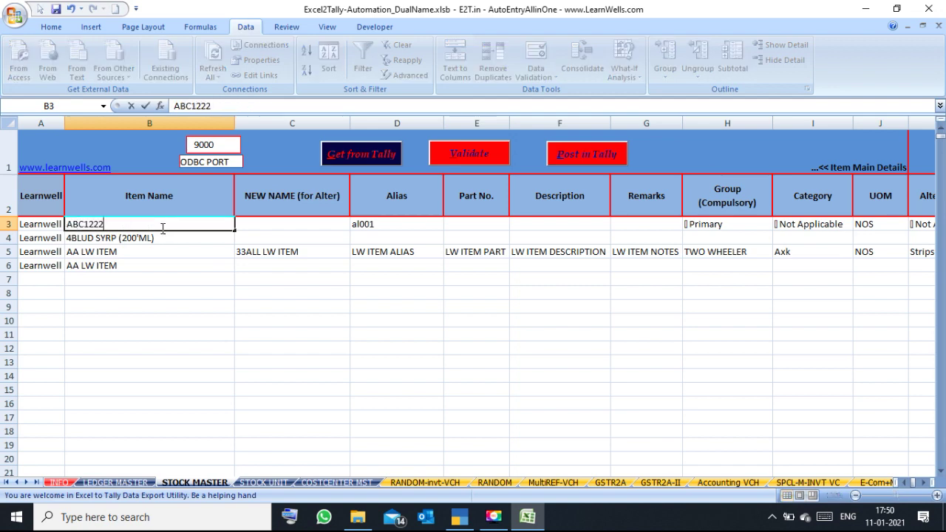
{"action": "type", "text": "C1222"}
{"action": "key", "text": "Return"}
{"action": "left_click", "coordinate": [150, 225]}
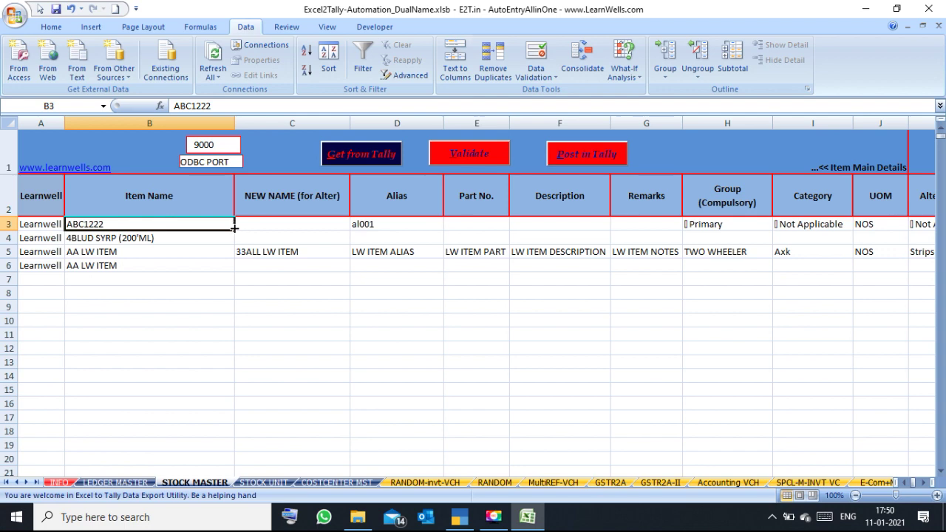
{"action": "left_click_drag", "start_coordinate": [234, 230], "coordinate": [229, 273]}
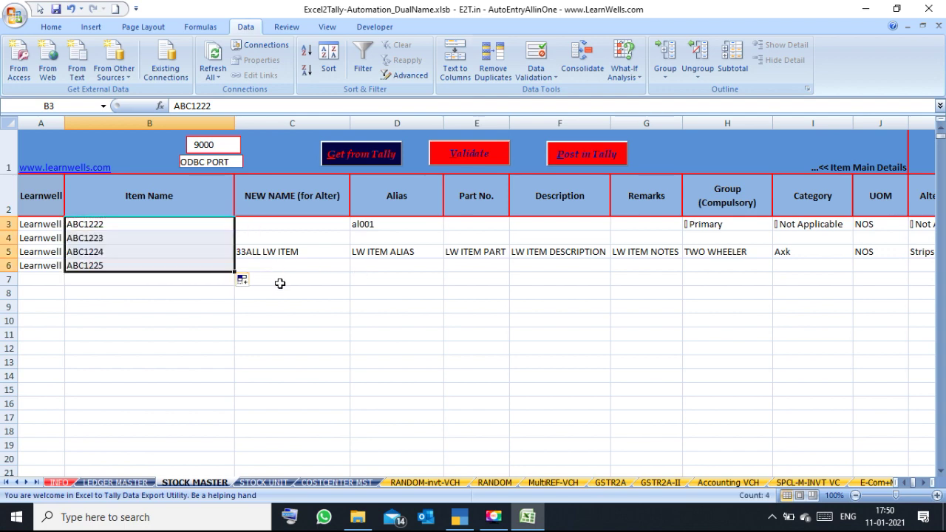
Clear the NEW NAME (for Alter) entry of item ABC1224 in row 5
{"action": "left_click", "coordinate": [130, 309]}
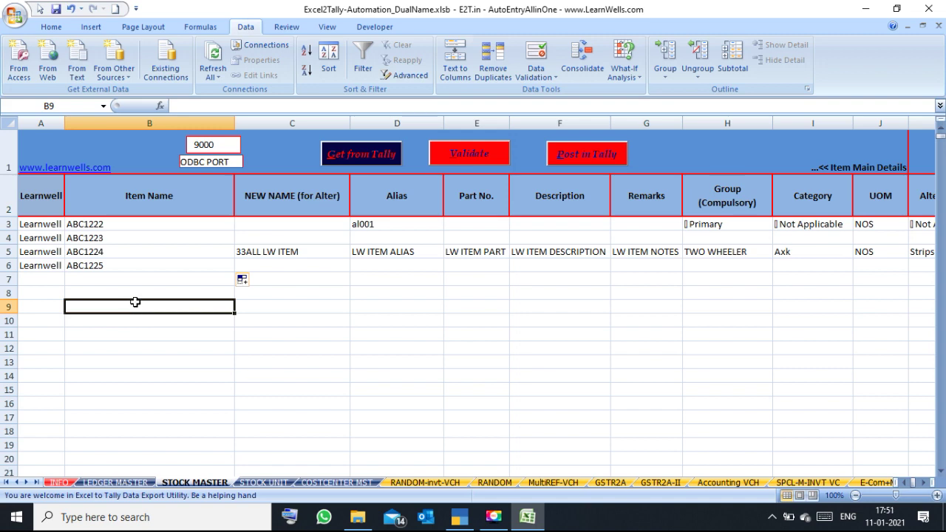
{"action": "left_click", "coordinate": [294, 252]}
{"action": "key", "text": "Delete"}
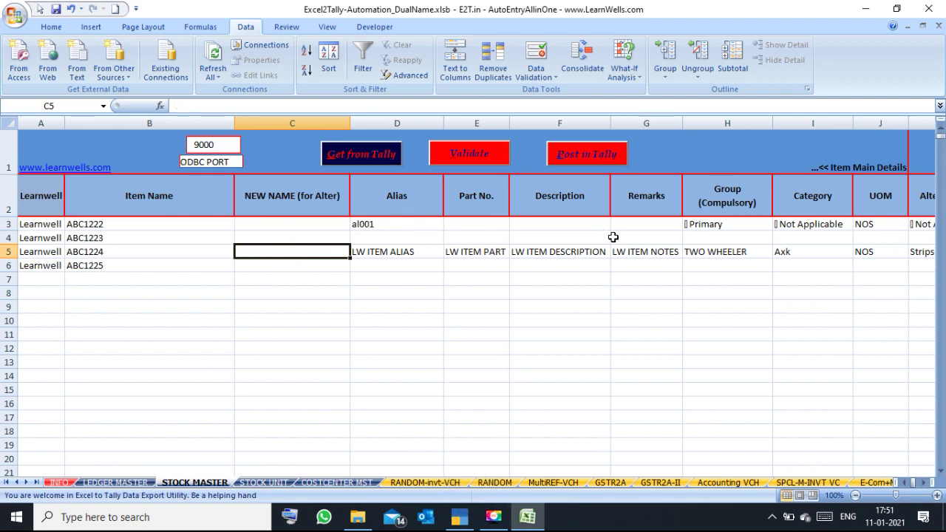
Copy the group Primary from row 3 to items ABC1223 and ABC1224 in rows 4 and 5
{"action": "left_click", "coordinate": [708, 228]}
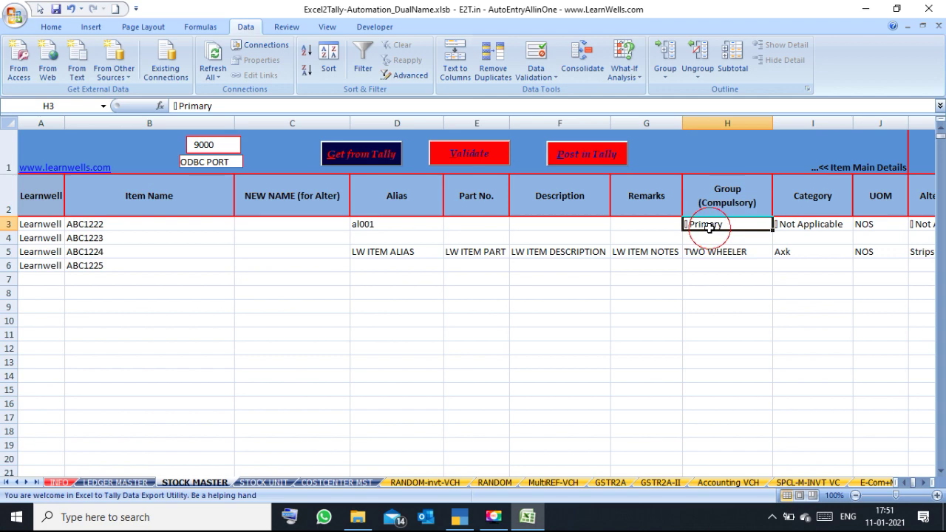
{"action": "key", "text": "ctrl+c"}
{"action": "key", "text": "shift+Down"}
{"action": "key", "text": "shift+Down"}
{"action": "key", "text": "ctrl+v"}
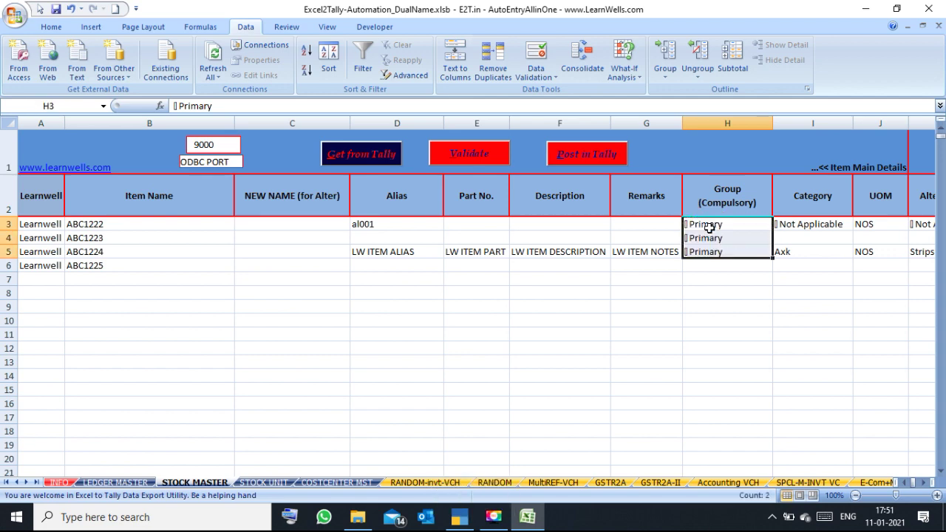
Copy the category, UOM and alternative UOM from row 3 to items ABC1223 and ABC1224 in rows 4 and 5
{"action": "left_click", "coordinate": [813, 231]}
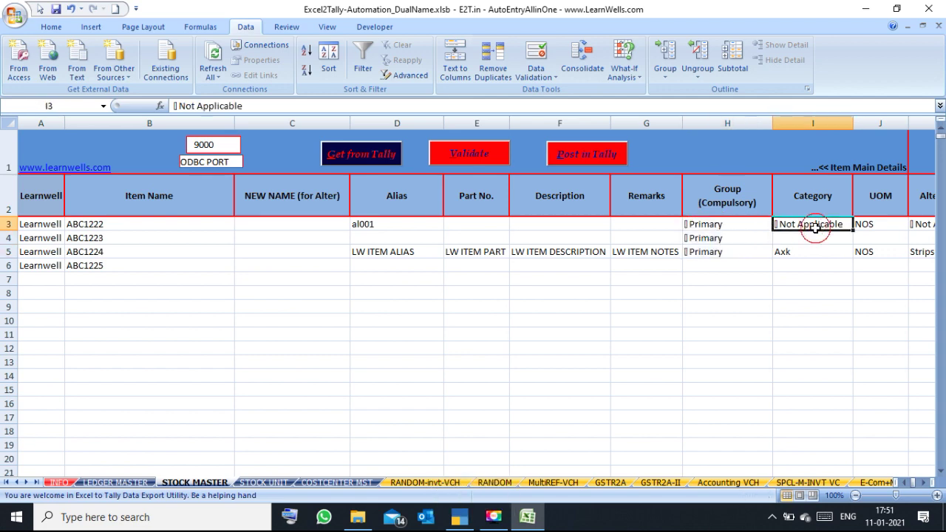
{"action": "key", "text": "ctrl+c"}
{"action": "key", "text": "shift+Right"}
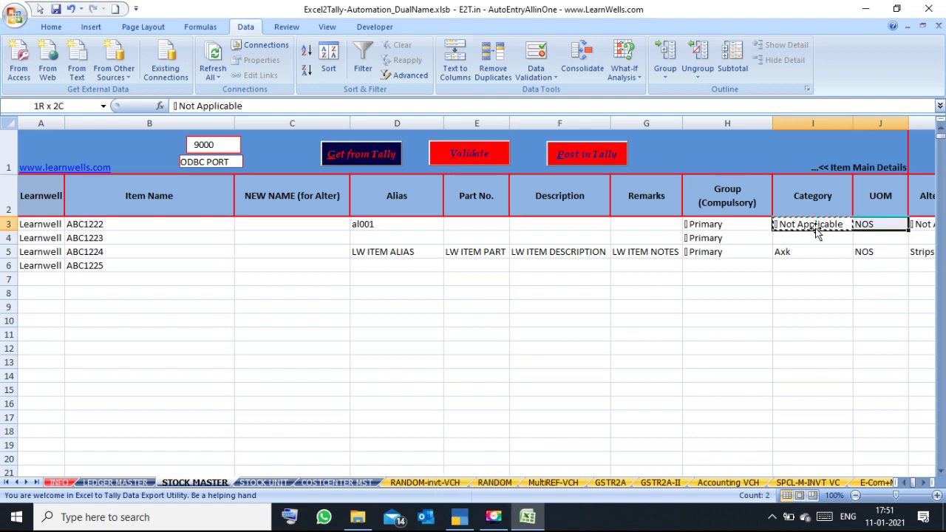
{"action": "key", "text": "shift+Right"}
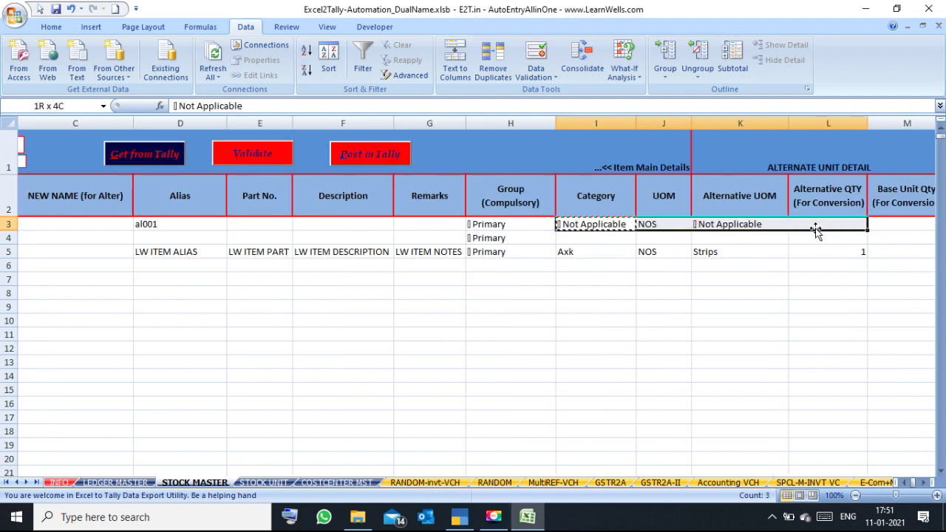
{"action": "key", "text": "ctrl+c"}
{"action": "key", "text": "shift+Down"}
{"action": "key", "text": "shift+Down"}
{"action": "key", "text": "Return"}
Examine the alternate unit, batch, rate, GST, MRP and costing details of item ABC1222 across row 3
{"action": "key", "text": "Right"}
{"action": "key", "text": "Right"}
{"action": "key", "text": "Right"}
{"action": "key", "text": "Right"}
{"action": "key", "text": "Right"}
{"action": "key", "text": "Right"}
{"action": "key", "text": "Right"}
{"action": "key", "text": "Right"}
{"action": "key", "text": "Right"}
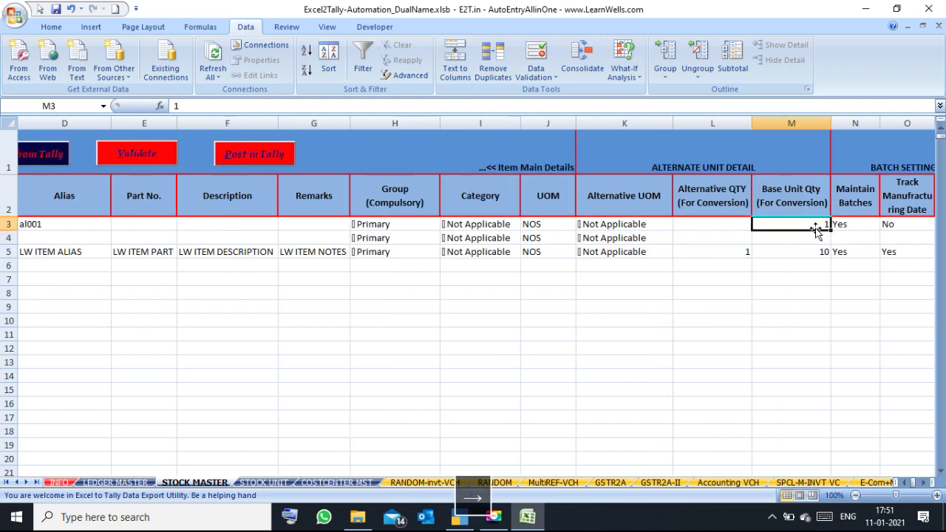
{"action": "key", "text": "Right"}
{"action": "key", "text": "Right"}
{"action": "key", "text": "Right"}
{"action": "key", "text": "Right"}
{"action": "key", "text": "Right"}
{"action": "key", "text": "Right"}
{"action": "key", "text": "Right"}
{"action": "key", "text": "Right"}
{"action": "key", "text": "Right"}
{"action": "key", "text": "Right"}
{"action": "key", "text": "Right"}
{"action": "key", "text": "Right"}
{"action": "key", "text": "Right"}
{"action": "key", "text": "Right"}
{"action": "key", "text": "Right"}
{"action": "key", "text": "Right"}
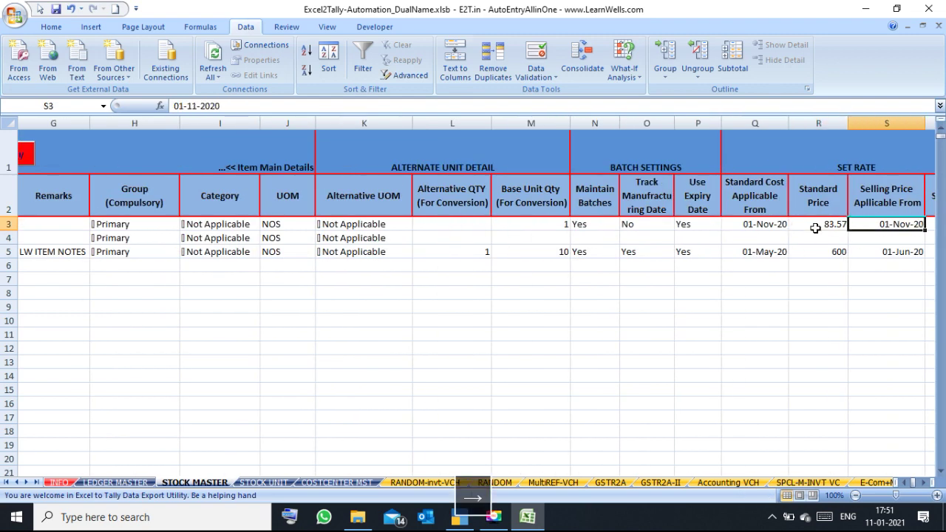
{"action": "key", "text": "Left"}
{"action": "key", "text": "Left"}
{"action": "key", "text": "Left"}
{"action": "key", "text": "Left"}
{"action": "key", "text": "Left"}
{"action": "key", "text": "Left"}
{"action": "key", "text": "Left"}
{"action": "key", "text": "Left"}
{"action": "key", "text": "Left"}
{"action": "key", "text": "Left"}
{"action": "key", "text": "Left"}
{"action": "key", "text": "Left"}
{"action": "key", "text": "Left"}
{"action": "key", "text": "Left"}
{"action": "key", "text": "Left"}
{"action": "key", "text": "Left"}
{"action": "key", "text": "Left"}
{"action": "key", "text": "Left"}
{"action": "key", "text": "Left"}
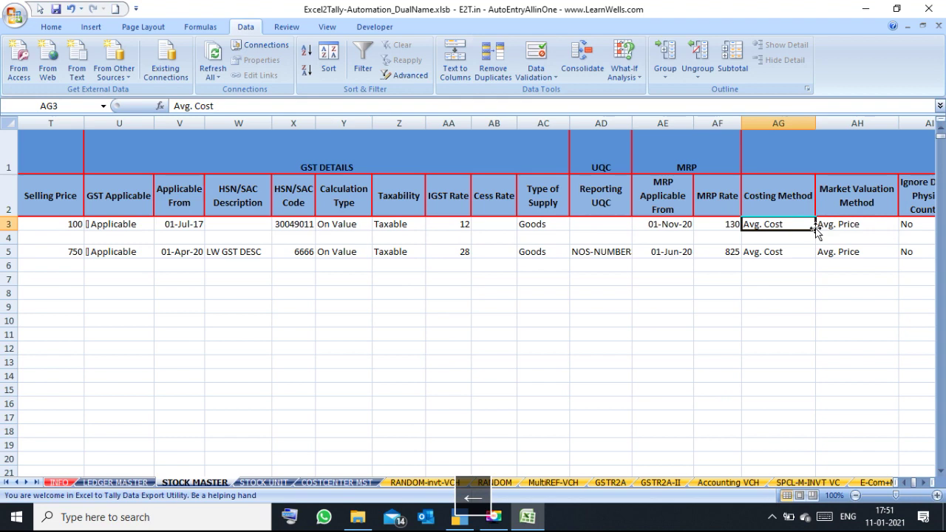
{"action": "key", "text": "Left"}
{"action": "key", "text": "Left"}
{"action": "key", "text": "Left"}
{"action": "key", "text": "Left"}
{"action": "key", "text": "Left"}
{"action": "key", "text": "Left"}
{"action": "key", "text": "Left"}
{"action": "key", "text": "Left"}
{"action": "key", "text": "Left"}
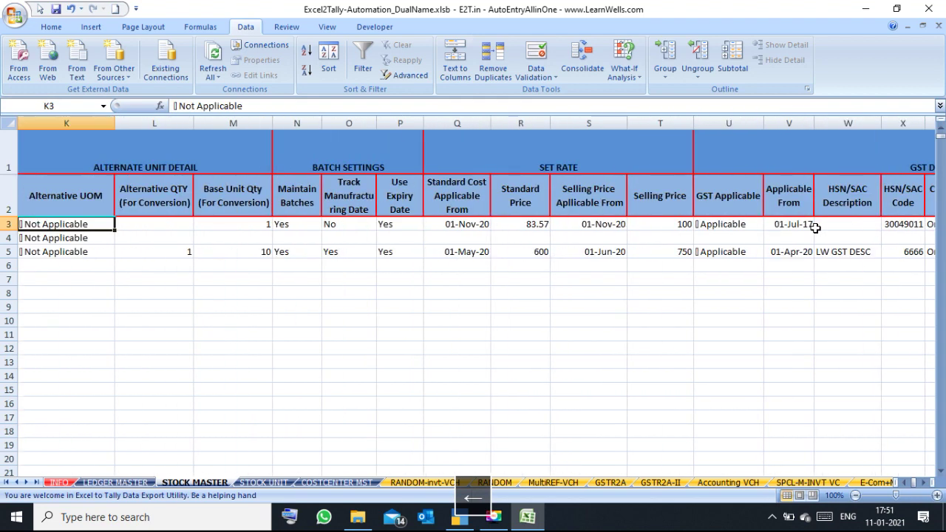
{"action": "key", "text": "Left"}
{"action": "key", "text": "Left"}
{"action": "key", "text": "Left"}
{"action": "key", "text": "Left"}
{"action": "key", "text": "Left"}
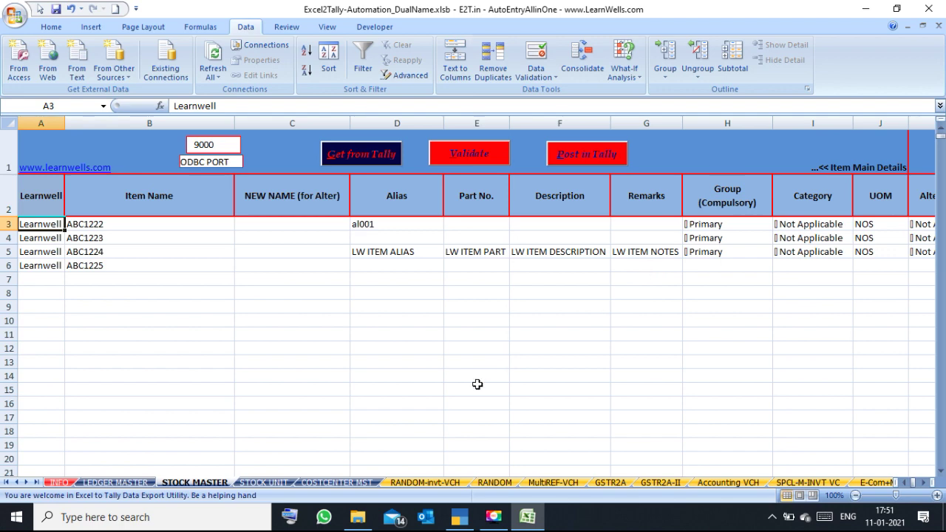
Switch to File Explorer, open Learnwell.imp from the AUTOENTRY folder in Notepad and review its STOCK MASTER import log
{"action": "left_click", "coordinate": [356, 490]}
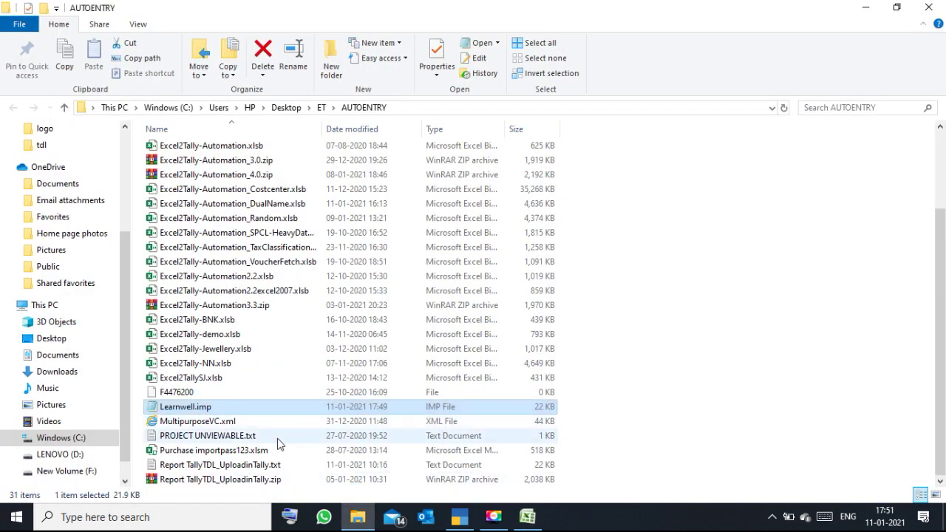
{"action": "double_click", "coordinate": [243, 407]}
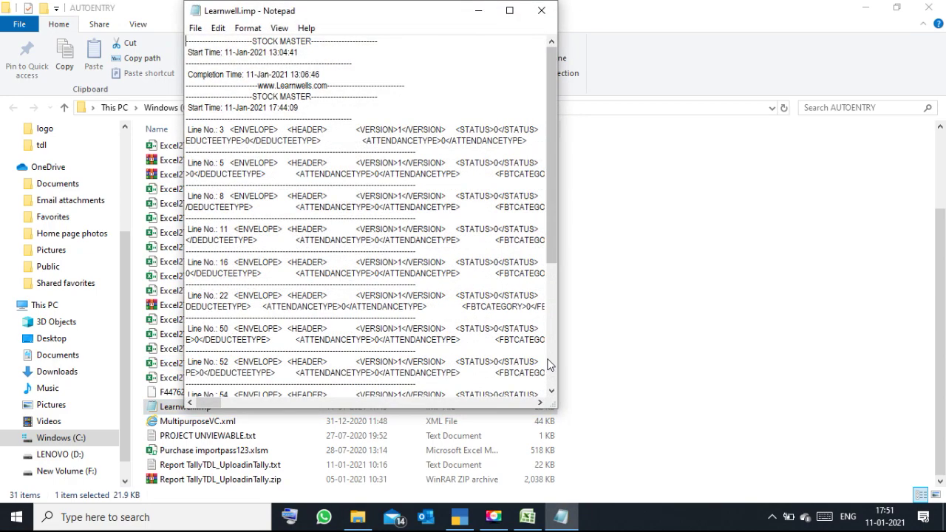
{"action": "left_click", "coordinate": [509, 11]}
{"action": "left_click_drag", "start_coordinate": [943, 132], "coordinate": [941, 456]}
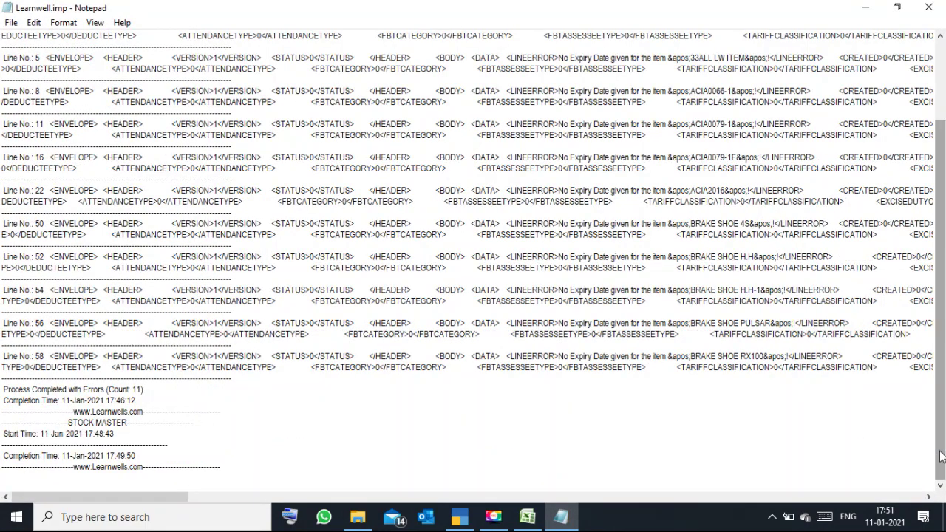
{"action": "scroll", "coordinate": [943, 441], "scroll_direction": "up", "scroll_amount": 3}
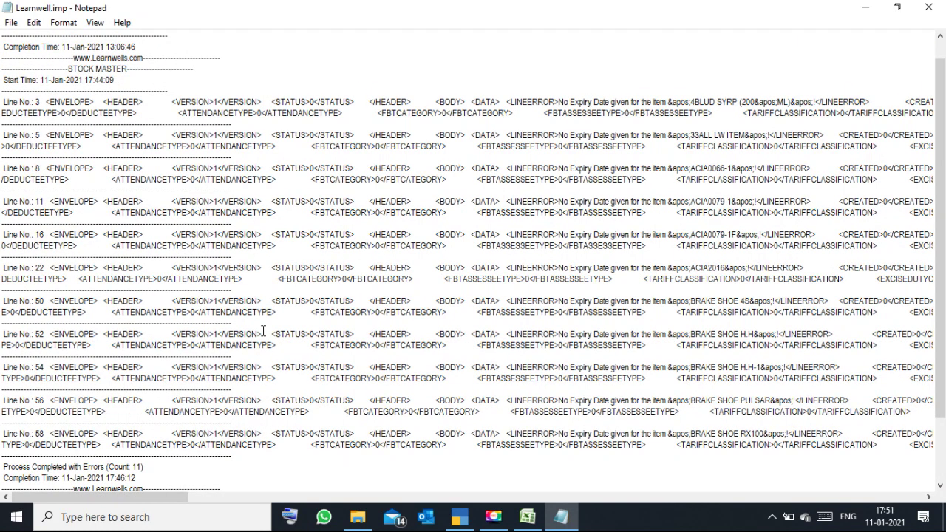
Delete the entire content of Learnwell.imp, then close the file and save the changes
{"action": "left_click", "coordinate": [313, 334]}
{"action": "key", "text": "ctrl+a"}
{"action": "key", "text": "BackSpace"}
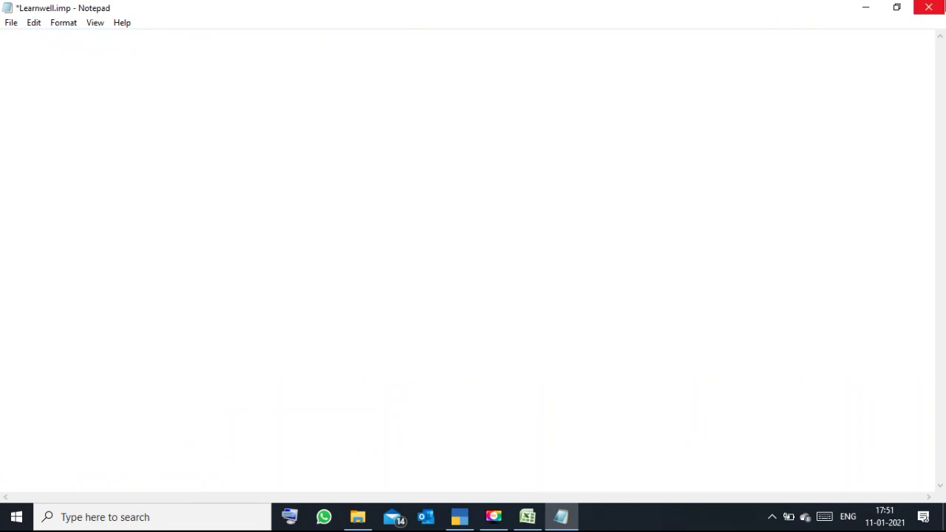
{"action": "left_click", "coordinate": [933, 7]}
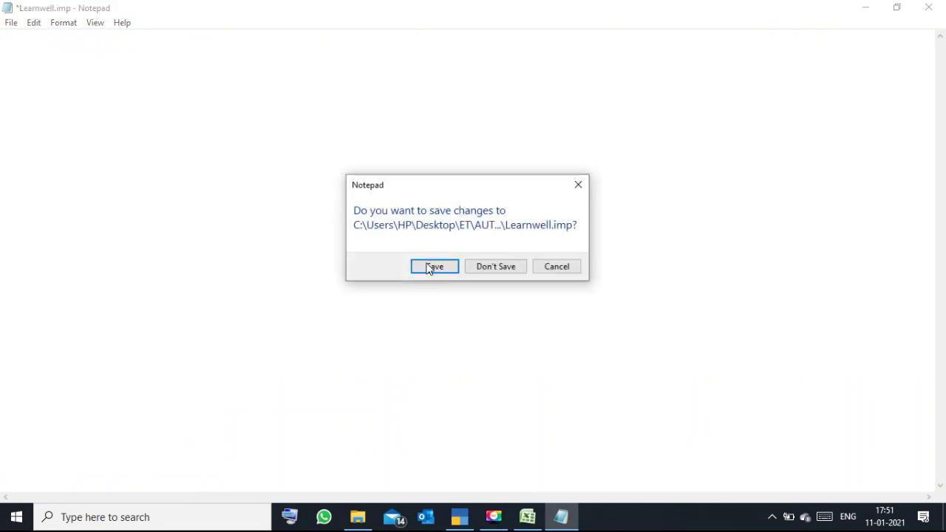
{"action": "left_click", "coordinate": [425, 267]}
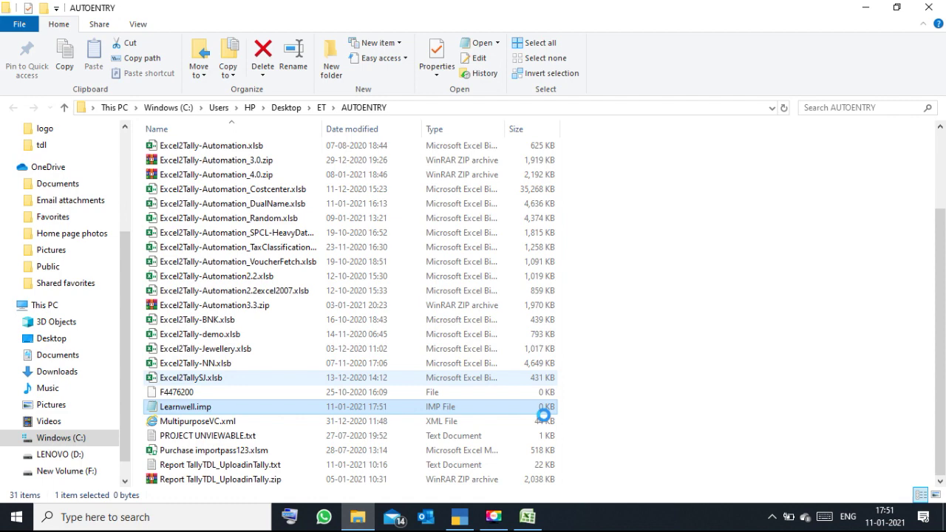
Switch back to Excel and copy the group, category, UOM and alternative UOM from row 5 to item ABC1225 in row 6
{"action": "key", "text": "alt+Tab"}
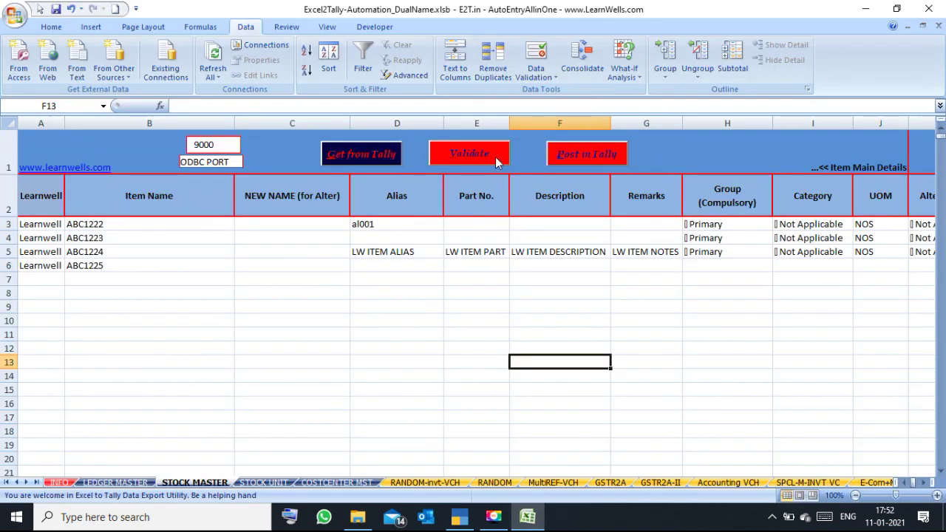
{"action": "left_click", "coordinate": [399, 251]}
{"action": "left_click_drag", "start_coordinate": [695, 251], "coordinate": [925, 254]}
{"action": "key", "text": "ctrl+c"}
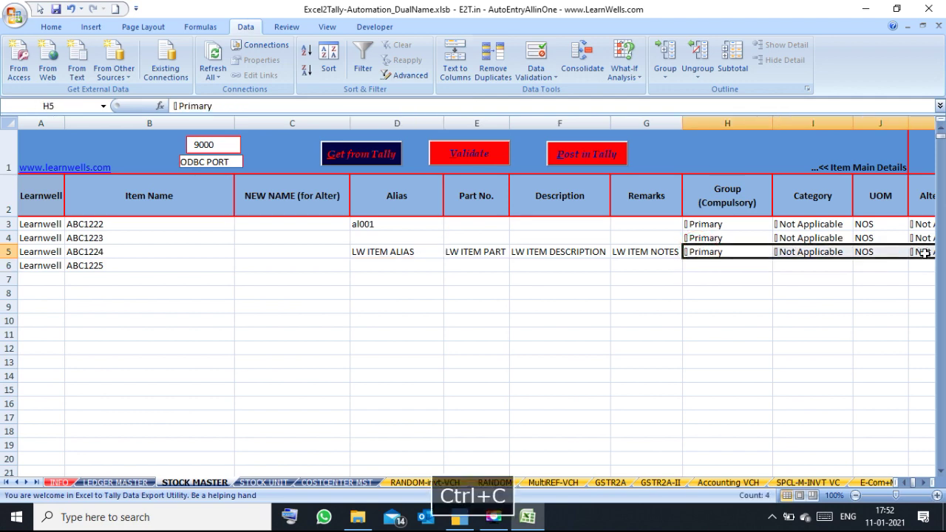
{"action": "left_click", "coordinate": [651, 295]}
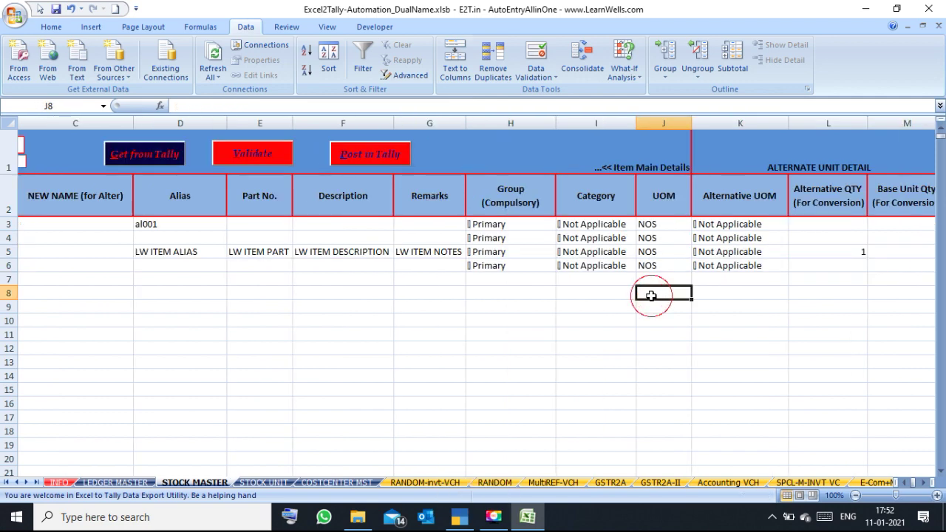
Examine the opening batch, godown, quantity, rate, amount and opening total details of the new items, following row 4
{"action": "left_click", "coordinate": [619, 237]}
{"action": "key", "text": "Right"}
{"action": "key", "text": "Right"}
{"action": "key", "text": "Right"}
{"action": "key", "text": "Right"}
{"action": "key", "text": "Right"}
{"action": "key", "text": "Right"}
{"action": "key", "text": "Right"}
{"action": "key", "text": "Right"}
{"action": "key", "text": "Right"}
{"action": "key", "text": "Right"}
{"action": "key", "text": "Right"}
{"action": "key", "text": "Right"}
{"action": "key", "text": "Right"}
{"action": "key", "text": "Right"}
{"action": "key", "text": "Right"}
{"action": "key", "text": "Right"}
{"action": "key", "text": "Right"}
{"action": "key", "text": "Right"}
{"action": "key", "text": "Right"}
{"action": "key", "text": "Right"}
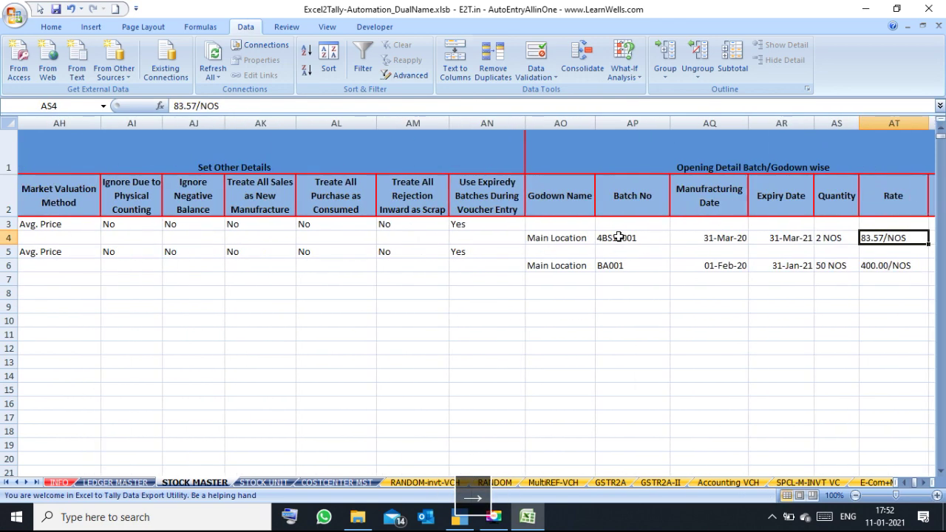
{"action": "key", "text": "Right"}
{"action": "key", "text": "Right"}
{"action": "key", "text": "Right"}
{"action": "key", "text": "Right"}
{"action": "key", "text": "Right"}
{"action": "key", "text": "Left"}
{"action": "key", "text": "Left"}
{"action": "key", "text": "Left"}
{"action": "key", "text": "Left"}
{"action": "key", "text": "Left"}
{"action": "key", "text": "Left"}
{"action": "key", "text": "Left"}
{"action": "key", "text": "Right"}
{"action": "key", "text": "Right"}
{"action": "key", "text": "Right"}
{"action": "key", "text": "Right"}
{"action": "key", "text": "Right"}
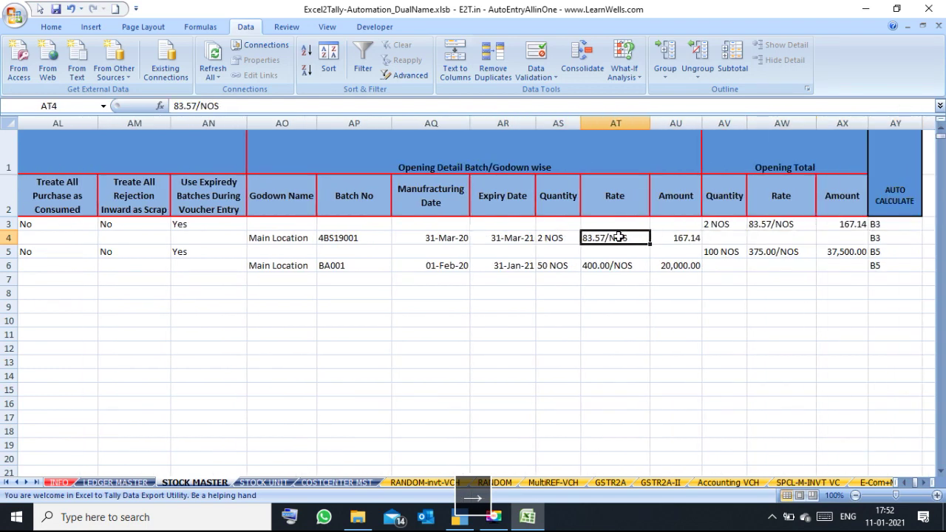
{"action": "key", "text": "Right"}
{"action": "key", "text": "Right"}
{"action": "key", "text": "Left"}
{"action": "key", "text": "Left"}
{"action": "key", "text": "Left"}
{"action": "key", "text": "Left"}
{"action": "key", "text": "Left"}
{"action": "key", "text": "Left"}
{"action": "key", "text": "Left"}
{"action": "key", "text": "Left"}
{"action": "key", "text": "Left"}
{"action": "key", "text": "Left"}
{"action": "key", "text": "Left"}
{"action": "key", "text": "Left"}
{"action": "key", "text": "Left"}
{"action": "key", "text": "Left"}
{"action": "key", "text": "Left"}
{"action": "key", "text": "Left"}
{"action": "key", "text": "Left"}
{"action": "key", "text": "Left"}
{"action": "key", "text": "Left"}
{"action": "key", "text": "Left"}
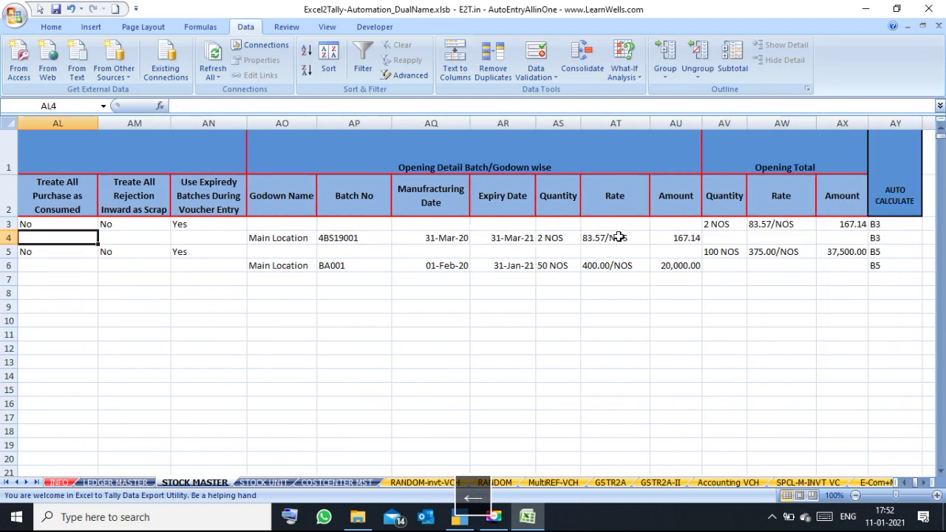
{"action": "key", "text": "Left"}
{"action": "key", "text": "Left"}
{"action": "key", "text": "Left"}
{"action": "key", "text": "Left"}
{"action": "key", "text": "Left"}
{"action": "key", "text": "Left"}
{"action": "key", "text": "Left"}
{"action": "key", "text": "Left"}
{"action": "key", "text": "Left"}
{"action": "key", "text": "Left"}
{"action": "key", "text": "Left"}
{"action": "key", "text": "Left"}
{"action": "key", "text": "Left"}
{"action": "key", "text": "Left"}
{"action": "key", "text": "Left"}
{"action": "key", "text": "Left"}
{"action": "key", "text": "Left"}
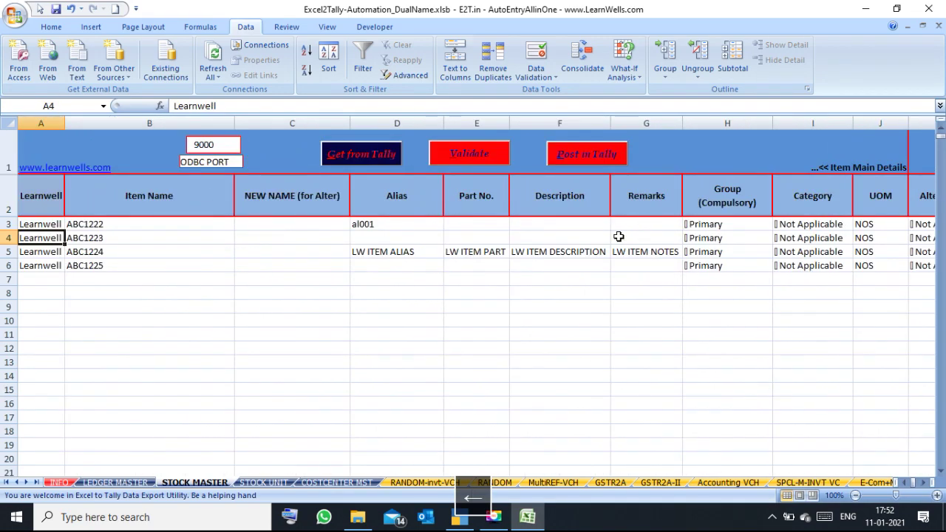
Validate the stock item data in the STOCK MASTER sheet
{"action": "left_click", "coordinate": [474, 152]}
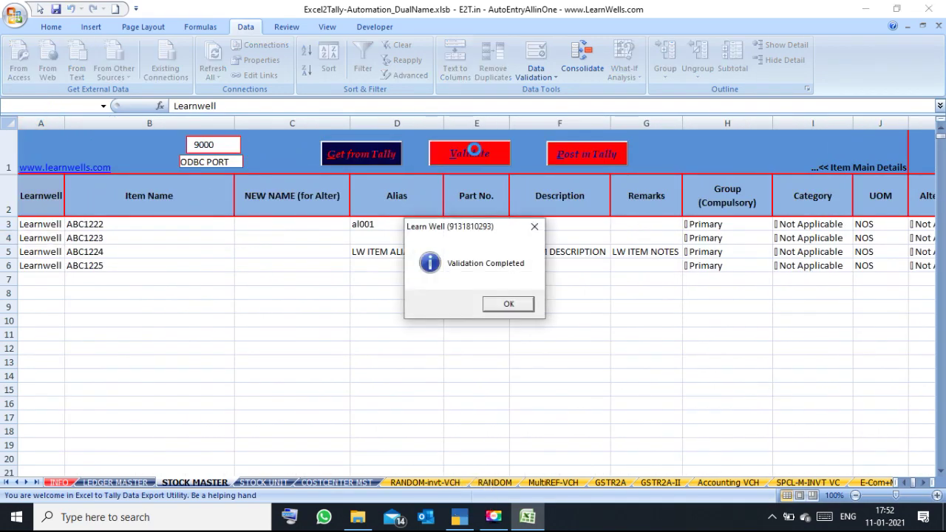
Close the validation message, post the stock items from the STOCK MASTER sheet to Tally, and dismiss the completion message
{"action": "left_click", "coordinate": [509, 306]}
{"action": "left_click", "coordinate": [486, 305]}
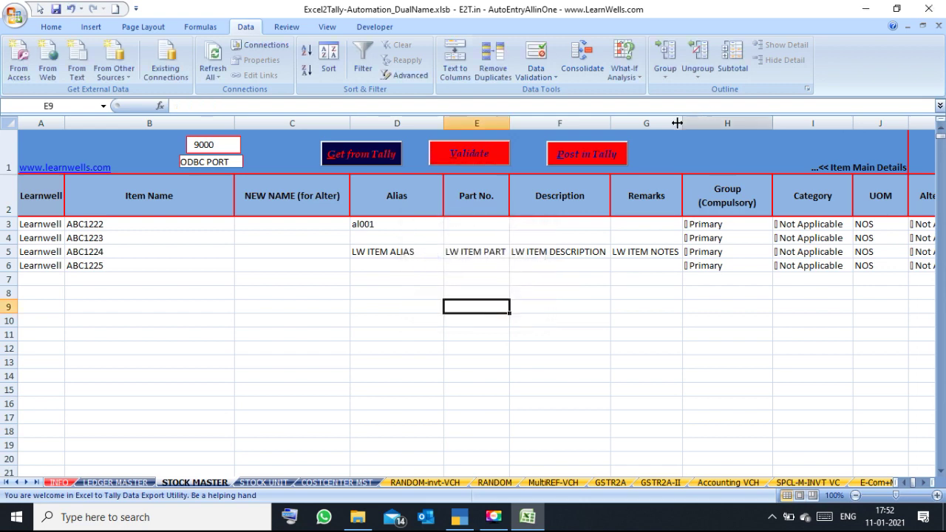
{"action": "left_click", "coordinate": [597, 152]}
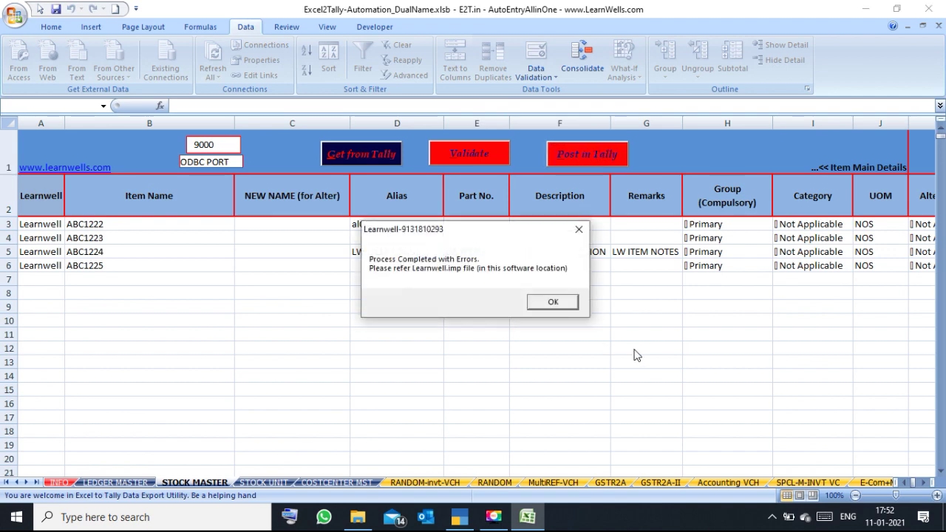
{"action": "left_click", "coordinate": [568, 300]}
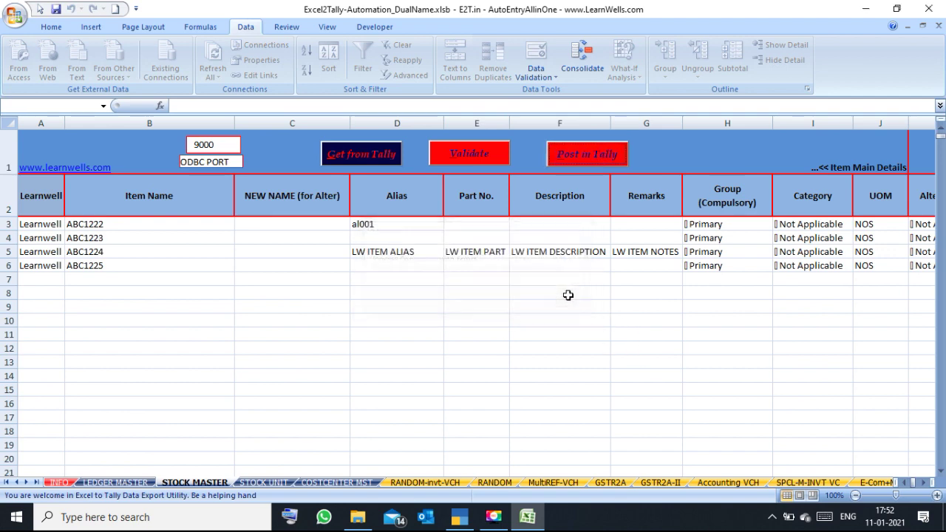
Open Learnwell.imp from the AUTOENTRY folder in a maximized window and examine the line errors for lines 3 and 5
{"action": "mouse_move", "coordinate": [363, 521]}
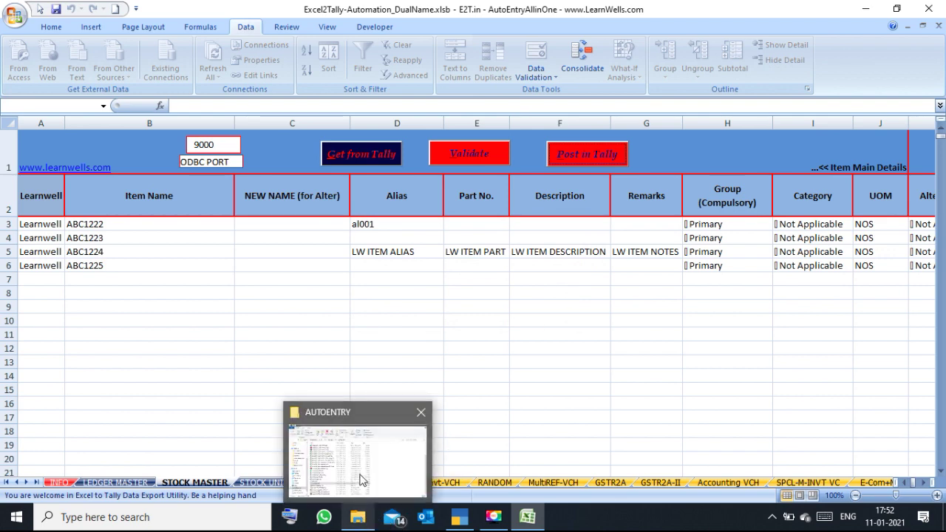
{"action": "left_click", "coordinate": [360, 477]}
{"action": "double_click", "coordinate": [231, 410]}
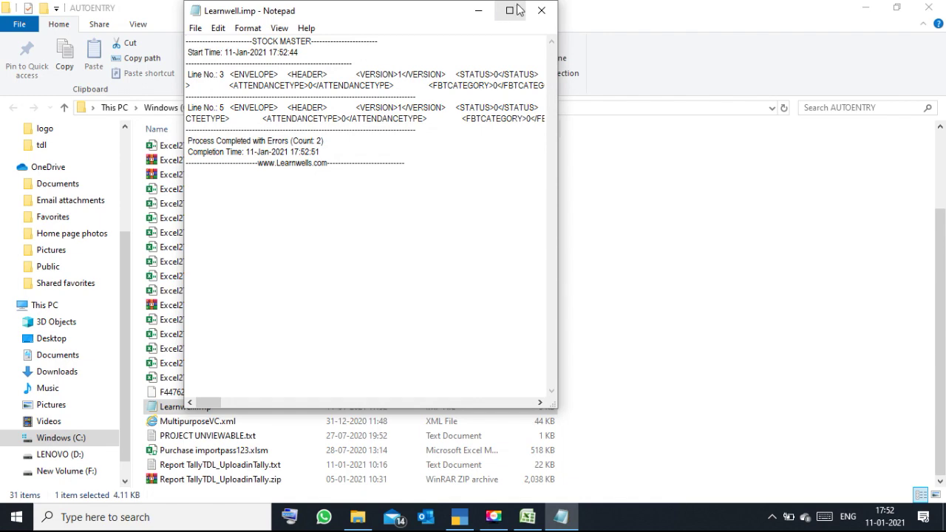
{"action": "left_click", "coordinate": [510, 11]}
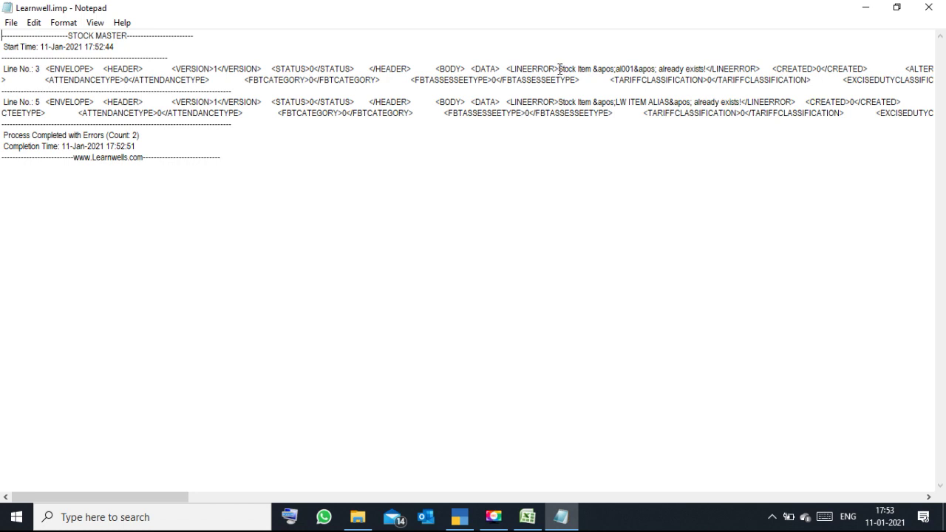
{"action": "left_click_drag", "start_coordinate": [559, 68], "coordinate": [702, 66]}
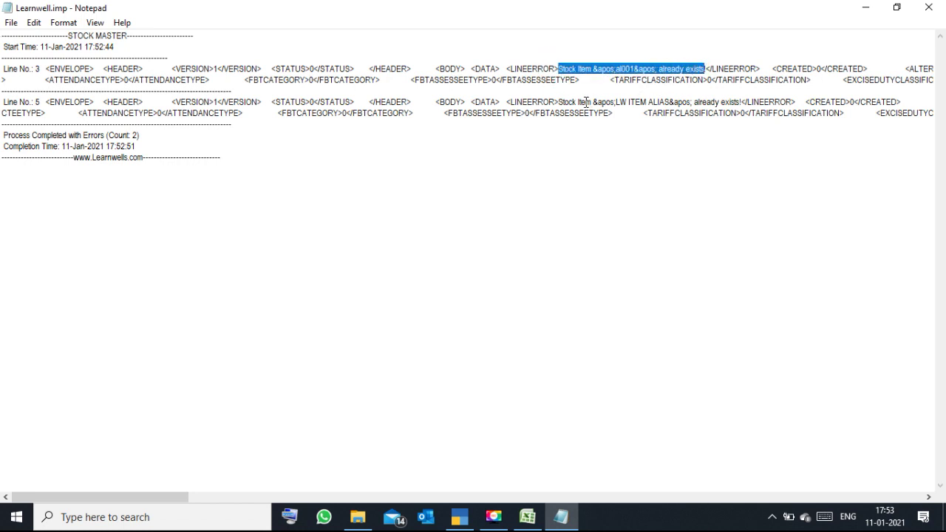
{"action": "left_click_drag", "start_coordinate": [559, 101], "coordinate": [669, 102]}
{"action": "left_click", "coordinate": [632, 121]}
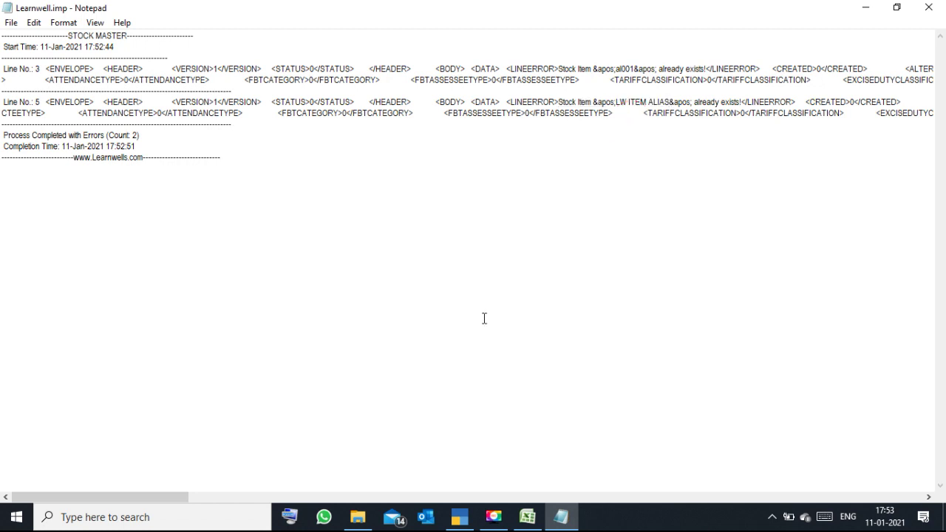
Switch back to Excel and check the aliases in rows 3 and 5 and the item names in rows 4 and 6
{"action": "left_click", "coordinate": [522, 486]}
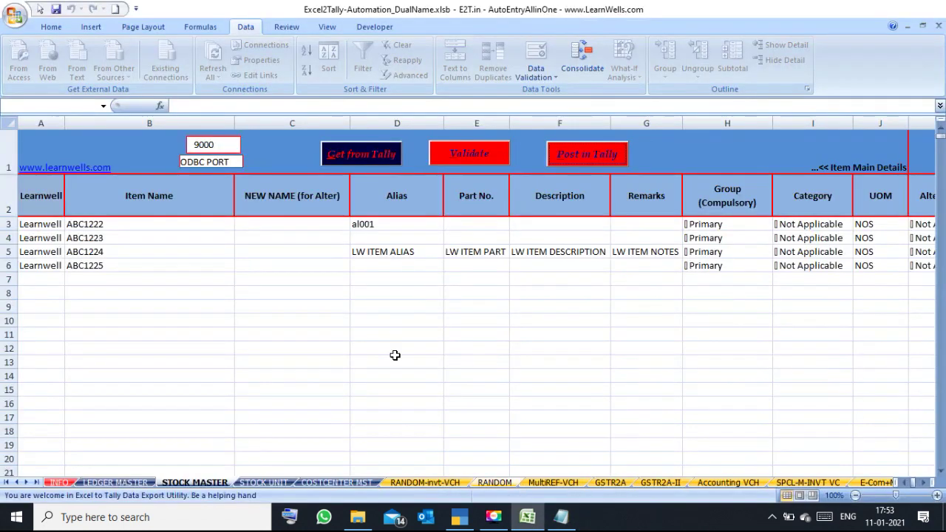
{"action": "left_click", "coordinate": [288, 235]}
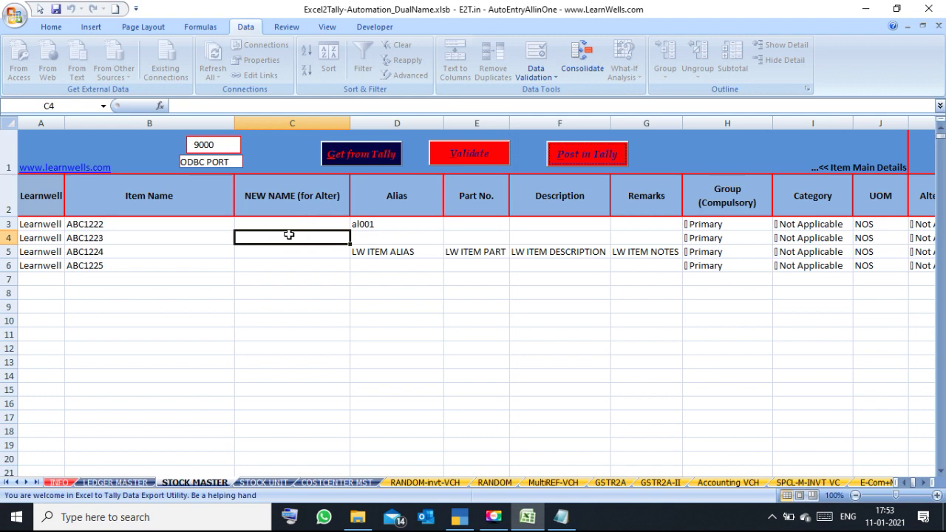
{"action": "left_click", "coordinate": [365, 224]}
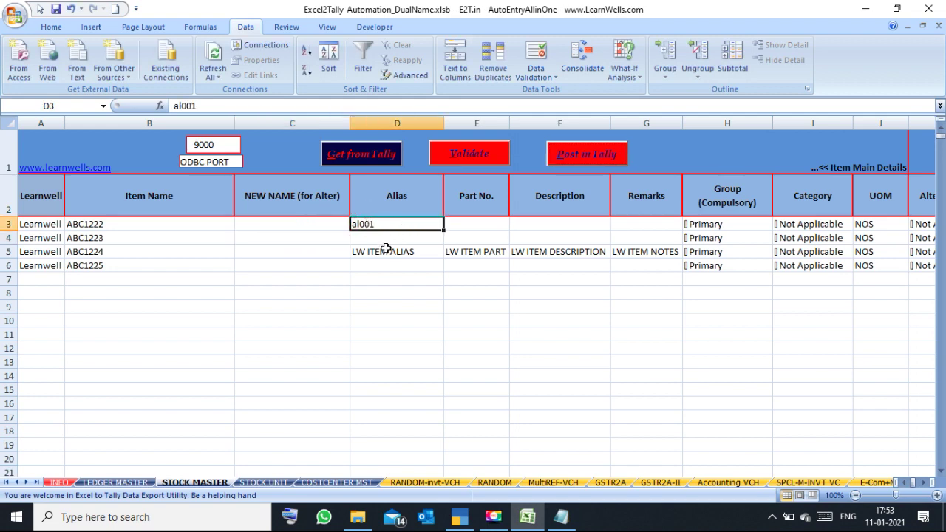
{"action": "left_click", "coordinate": [388, 254]}
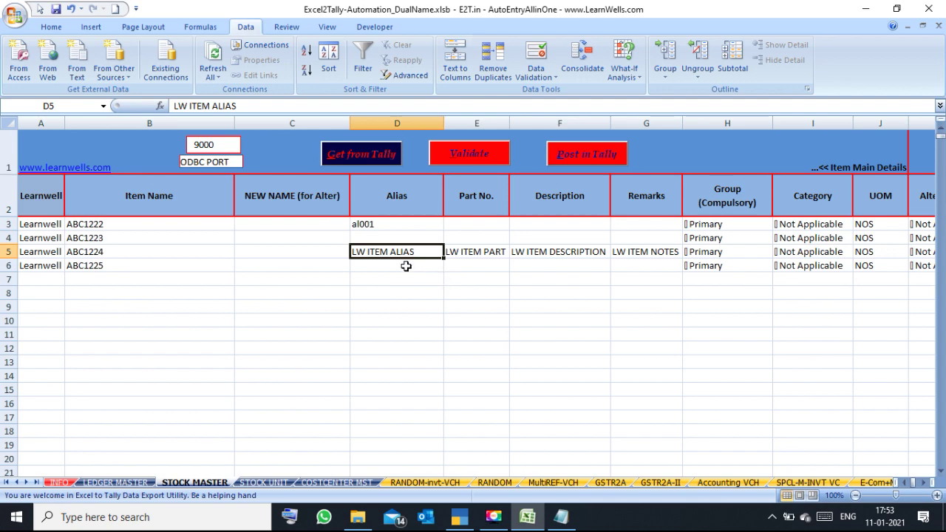
{"action": "left_click", "coordinate": [314, 250]}
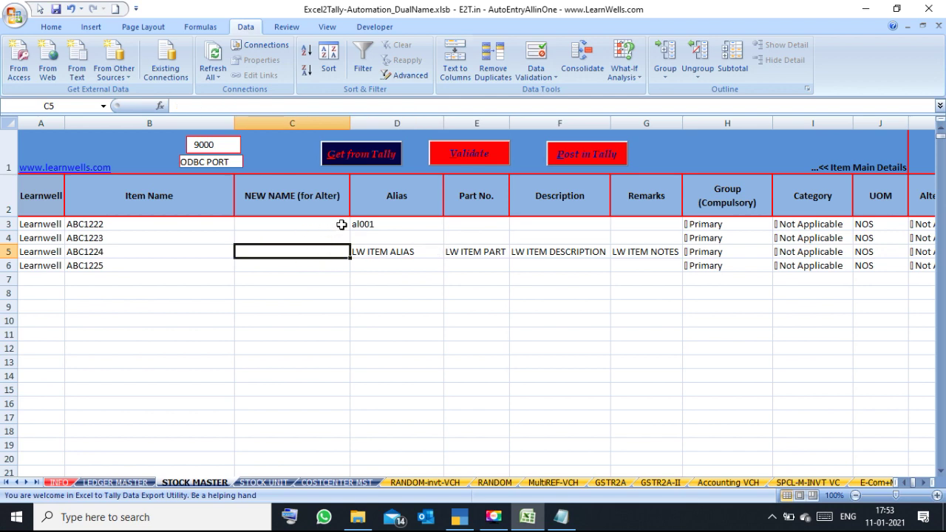
{"action": "left_click", "coordinate": [252, 234]}
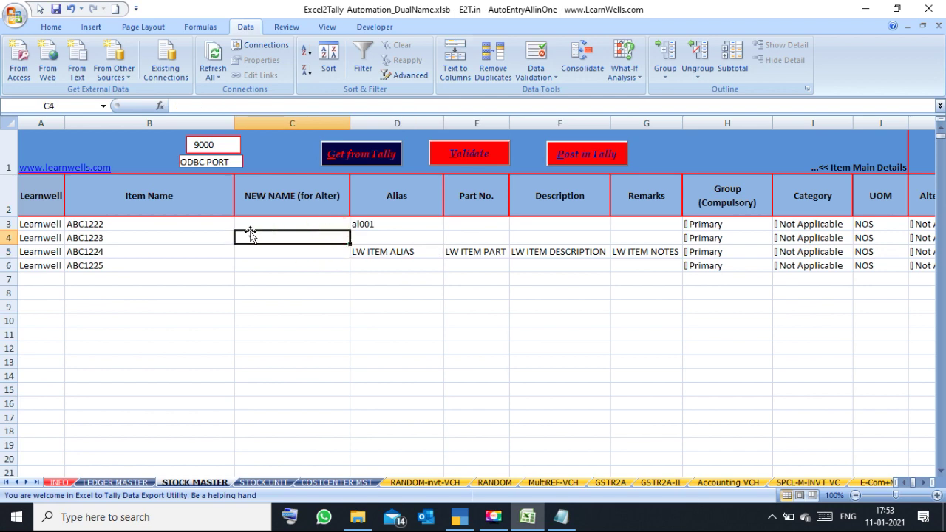
{"action": "left_click", "coordinate": [155, 267]}
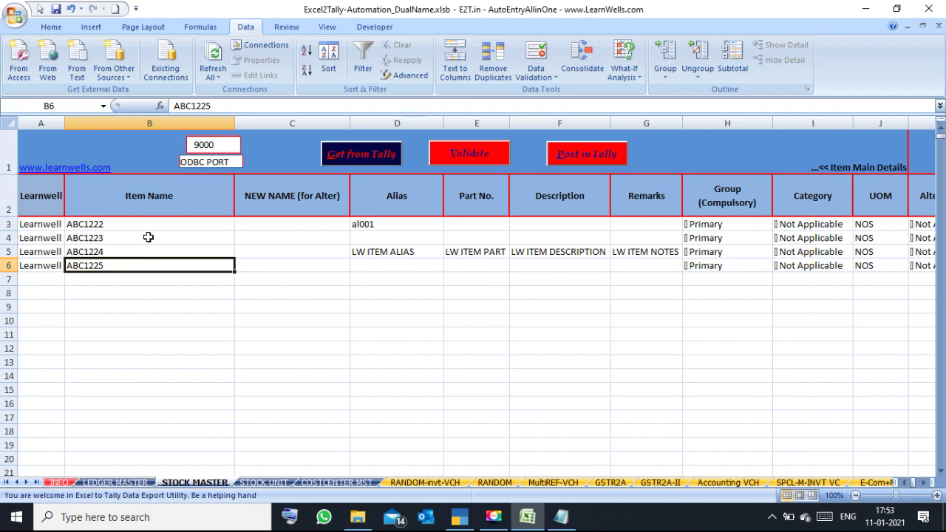
{"action": "left_click", "coordinate": [148, 238]}
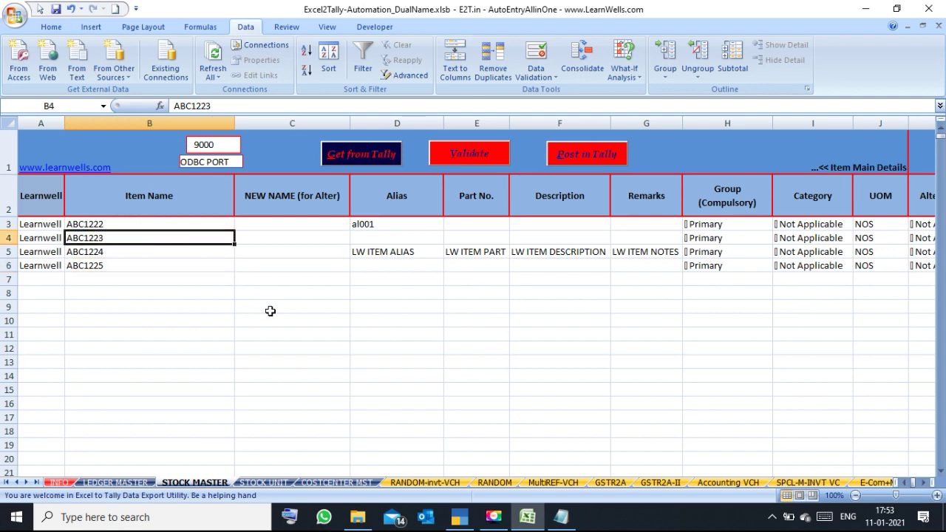
Switch to TallyPrime, close the open stock item, look up stock item ABC1223 in Master Alteration, view it and close it
{"action": "left_click", "coordinate": [459, 517]}
{"action": "key", "text": "Escape"}
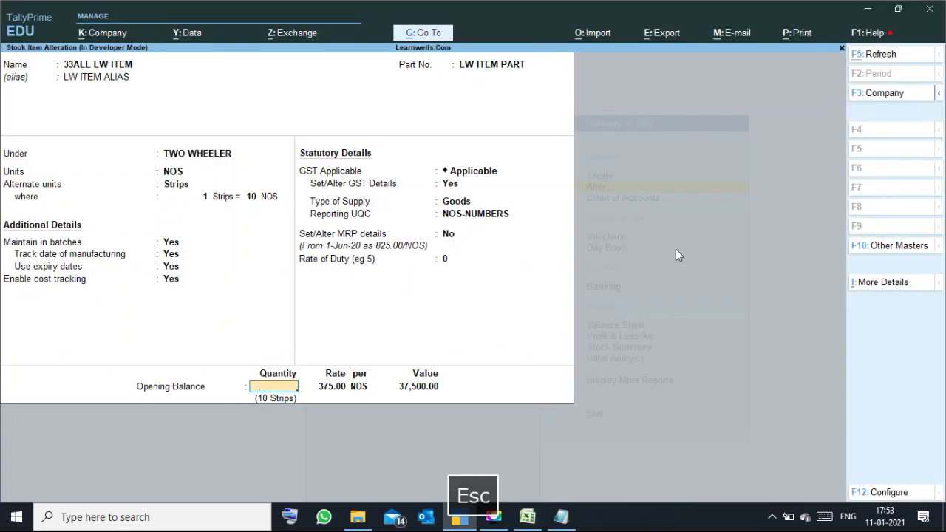
{"action": "key", "text": "Escape"}
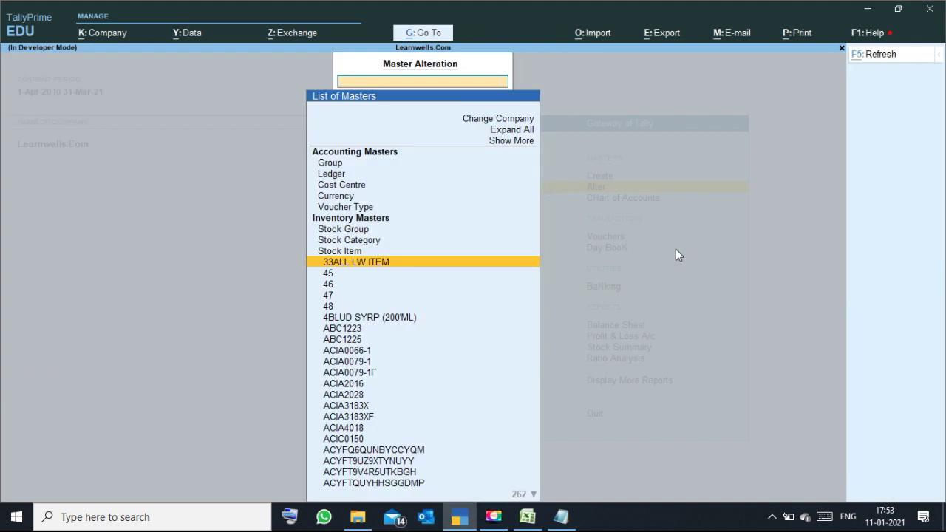
{"action": "type", "text": "1223"}
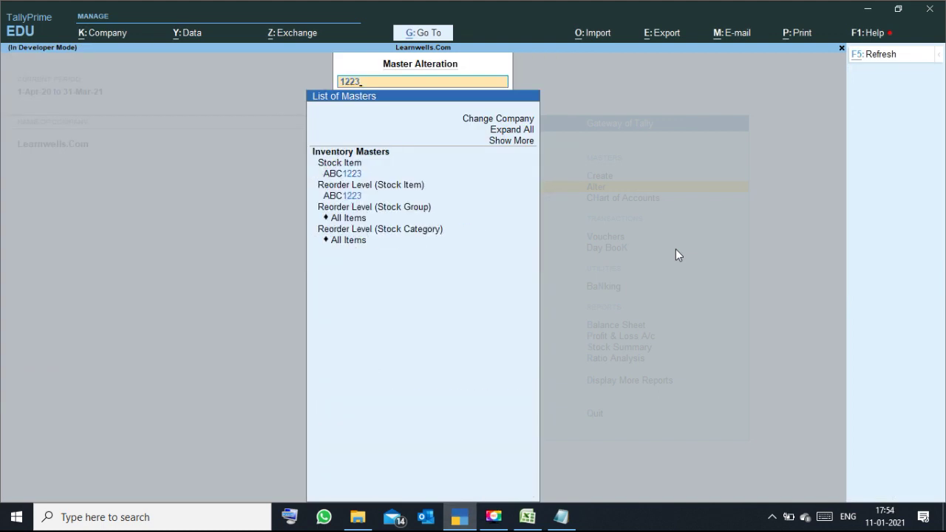
{"action": "key", "text": "Down"}
{"action": "key", "text": "Down"}
{"action": "key", "text": "Up"}
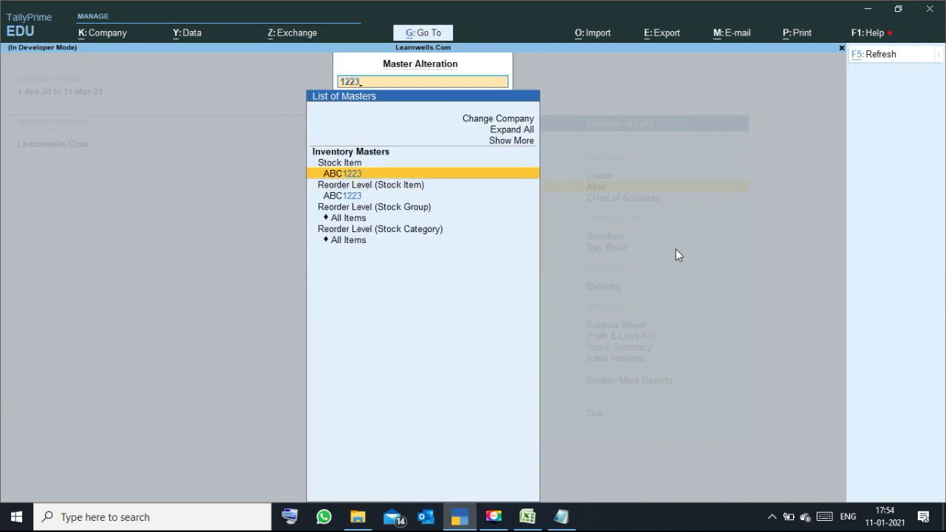
{"action": "key", "text": "Return"}
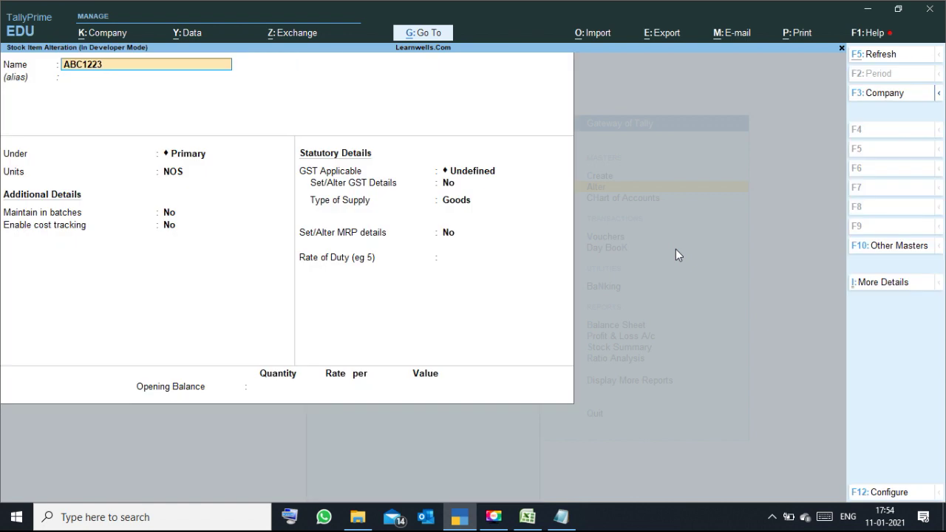
{"action": "key", "text": "Escape"}
{"action": "key", "text": "Escape"}
{"action": "key", "text": "Escape"}
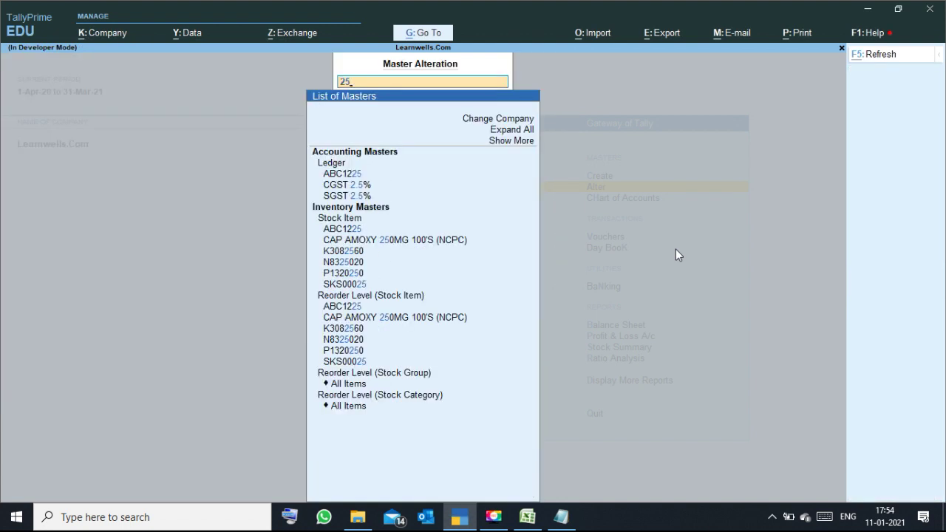
Find stock item ABC1225 in the Master Alteration list and open it
{"action": "key", "text": "Down"}
{"action": "key", "text": "Down"}
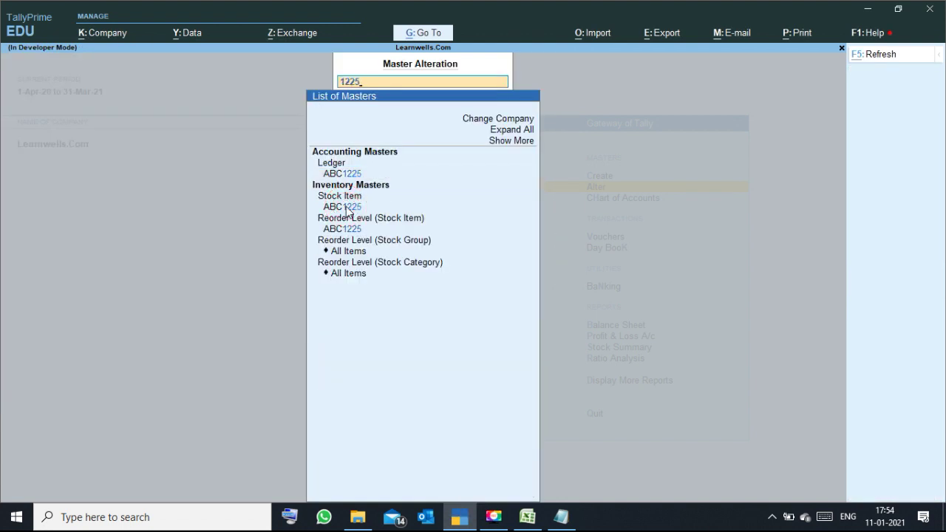
{"action": "left_click", "coordinate": [346, 208]}
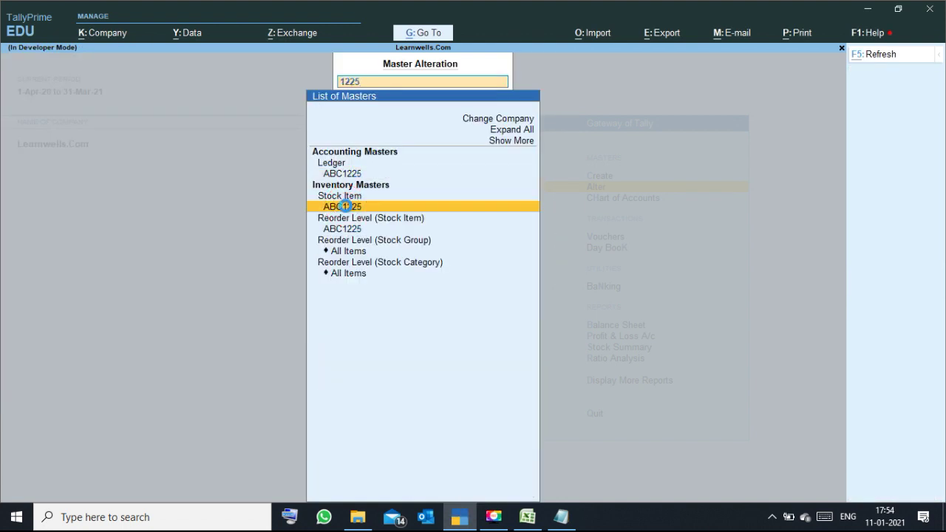
{"action": "left_click", "coordinate": [346, 207]}
Switch back to Excel and review all of item ABC1225's details in row 6 through the Opening Total columns, returning to column A
{"action": "key", "text": "alt+Tab"}
{"action": "key", "text": "Right"}
{"action": "key", "text": "Right"}
{"action": "key", "text": "Right"}
{"action": "key", "text": "Right"}
{"action": "key", "text": "Right"}
{"action": "key", "text": "Right"}
{"action": "key", "text": "Right"}
{"action": "key", "text": "Right"}
{"action": "key", "text": "Right"}
{"action": "key", "text": "Right"}
{"action": "key", "text": "Right"}
{"action": "key", "text": "Right"}
{"action": "key", "text": "Right"}
{"action": "key", "text": "Right"}
{"action": "key", "text": "Right"}
{"action": "key", "text": "Right"}
{"action": "key", "text": "Right"}
{"action": "key", "text": "Right"}
{"action": "key", "text": "Right"}
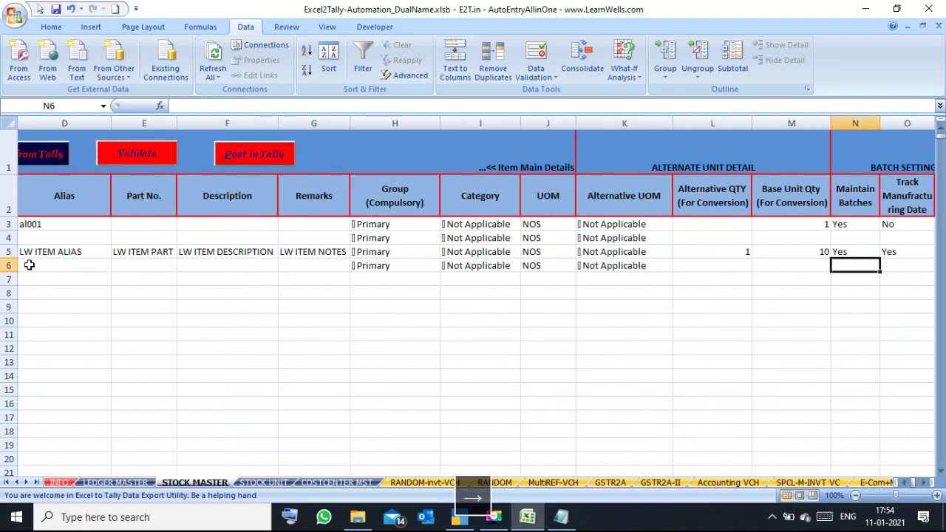
{"action": "key", "text": "Right"}
{"action": "key", "text": "Right"}
{"action": "key", "text": "Right"}
{"action": "key", "text": "Right"}
{"action": "key", "text": "Right"}
{"action": "key", "text": "Right"}
{"action": "key", "text": "Right"}
{"action": "key", "text": "Right"}
{"action": "key", "text": "Right"}
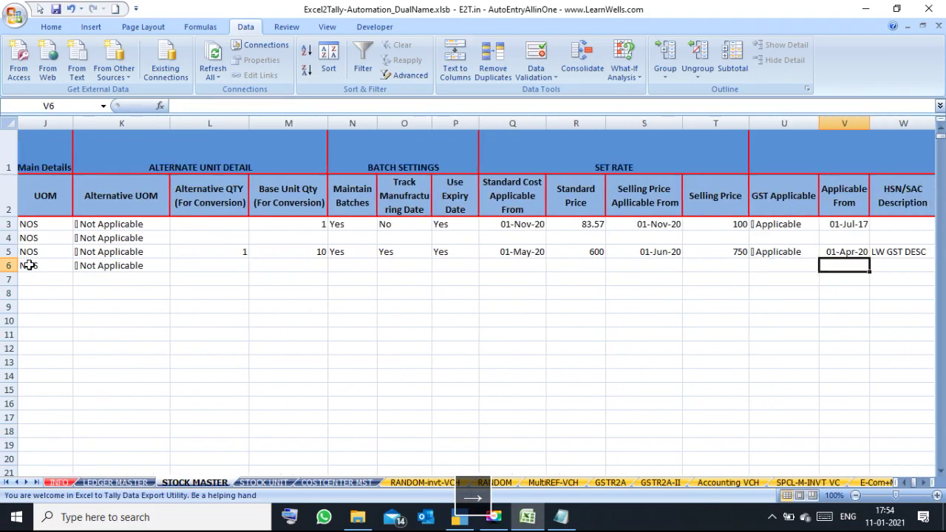
{"action": "key", "text": "Right"}
{"action": "key", "text": "Right"}
{"action": "key", "text": "Right"}
{"action": "key", "text": "Right"}
{"action": "key", "text": "Right"}
{"action": "key", "text": "Right"}
{"action": "key", "text": "Right"}
{"action": "key", "text": "Right"}
{"action": "key", "text": "Right"}
{"action": "key", "text": "Right"}
{"action": "key", "text": "Right"}
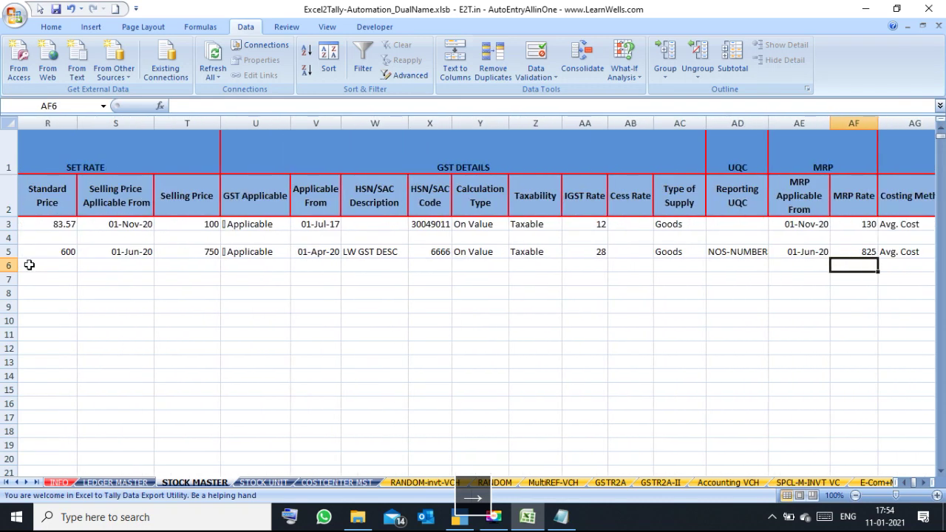
{"action": "key", "text": "Right"}
{"action": "key", "text": "Right"}
{"action": "key", "text": "Right"}
{"action": "key", "text": "Right"}
{"action": "key", "text": "Right"}
{"action": "key", "text": "Right"}
{"action": "key", "text": "Right"}
{"action": "key", "text": "Right"}
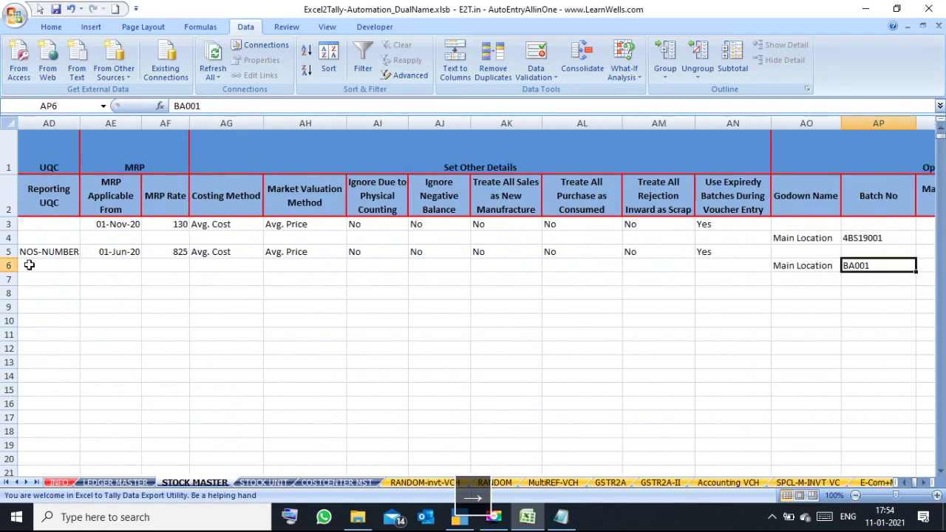
{"action": "key", "text": "Right"}
{"action": "key", "text": "Right"}
{"action": "key", "text": "Right"}
{"action": "key", "text": "Right"}
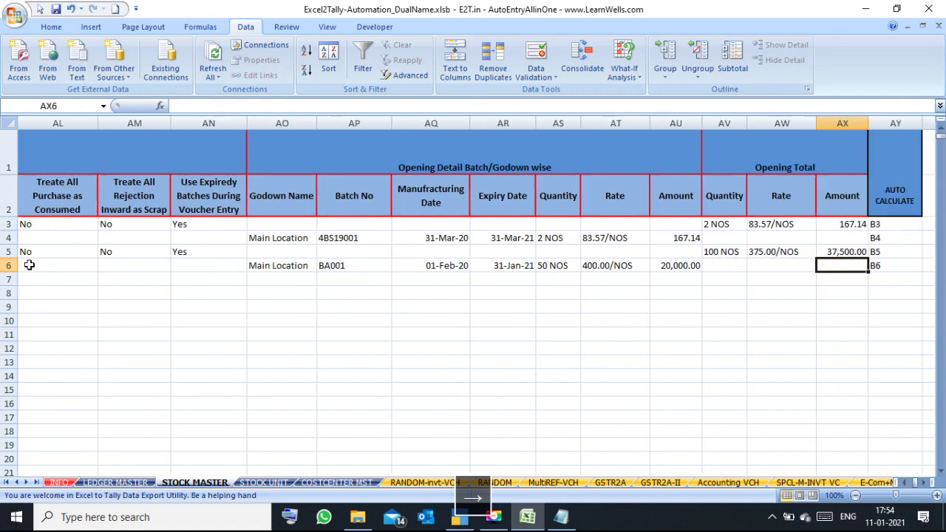
{"action": "key", "text": "Left"}
{"action": "key", "text": "Left"}
{"action": "key", "text": "Left"}
{"action": "key", "text": "Left"}
{"action": "key", "text": "Left"}
{"action": "key", "text": "Left"}
{"action": "key", "text": "Left"}
{"action": "key", "text": "Left"}
{"action": "key", "text": "Left"}
{"action": "key", "text": "Left"}
{"action": "key", "text": "Left"}
{"action": "key", "text": "Left"}
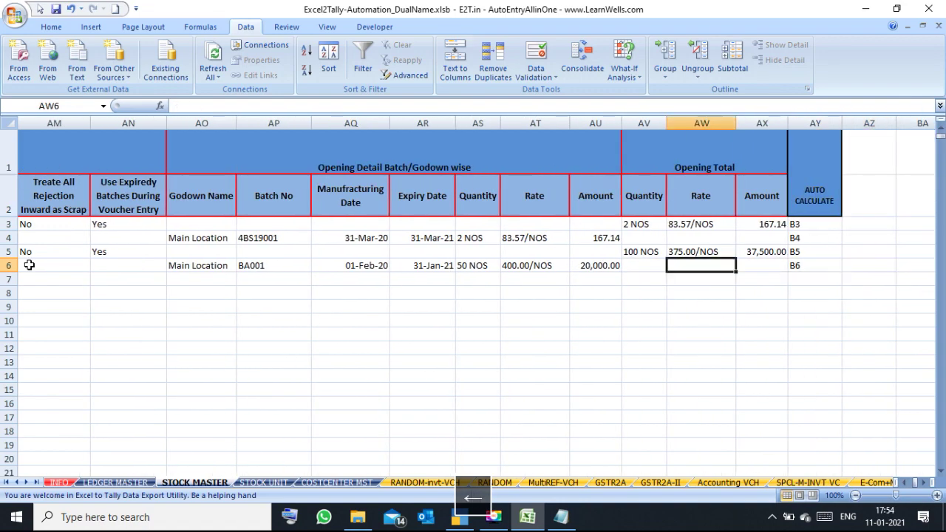
{"action": "key", "text": "Left"}
{"action": "key", "text": "Left"}
{"action": "key", "text": "Left"}
{"action": "key", "text": "Left"}
{"action": "key", "text": "Left"}
{"action": "key", "text": "Left"}
{"action": "key", "text": "Left"}
{"action": "key", "text": "Left"}
{"action": "key", "text": "Left"}
{"action": "key", "text": "Left"}
{"action": "key", "text": "Left"}
{"action": "key", "text": "Left"}
{"action": "key", "text": "Left"}
{"action": "key", "text": "Left"}
{"action": "key", "text": "Left"}
{"action": "key", "text": "Left"}
{"action": "key", "text": "Left"}
{"action": "key", "text": "Left"}
{"action": "key", "text": "Left"}
{"action": "key", "text": "Left"}
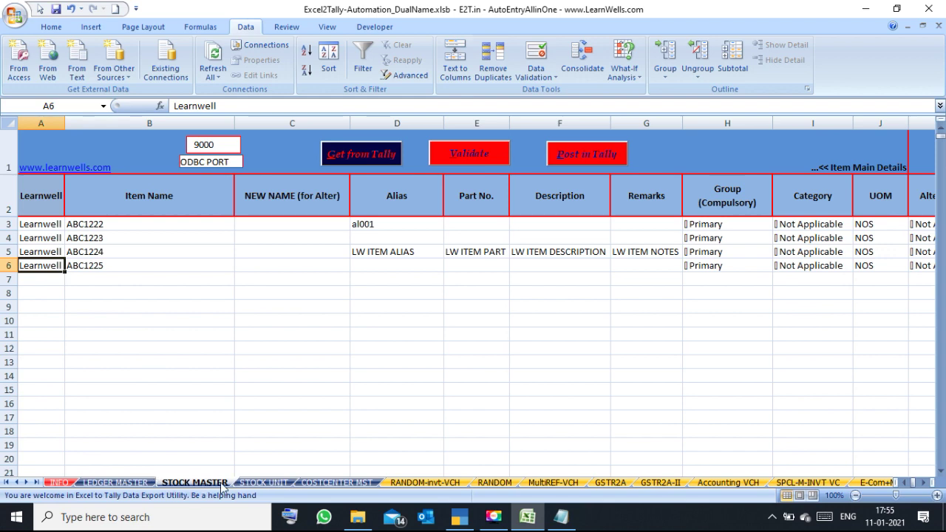
Review the sheets from RANDOM-invt-VCH through RANDOM, MultiREF-VCH, GSTR2A, GSTR2A-II and Accounting VCH to SPCL-M-INVT VC
{"action": "left_click", "coordinate": [425, 484]}
{"action": "left_click", "coordinate": [500, 484]}
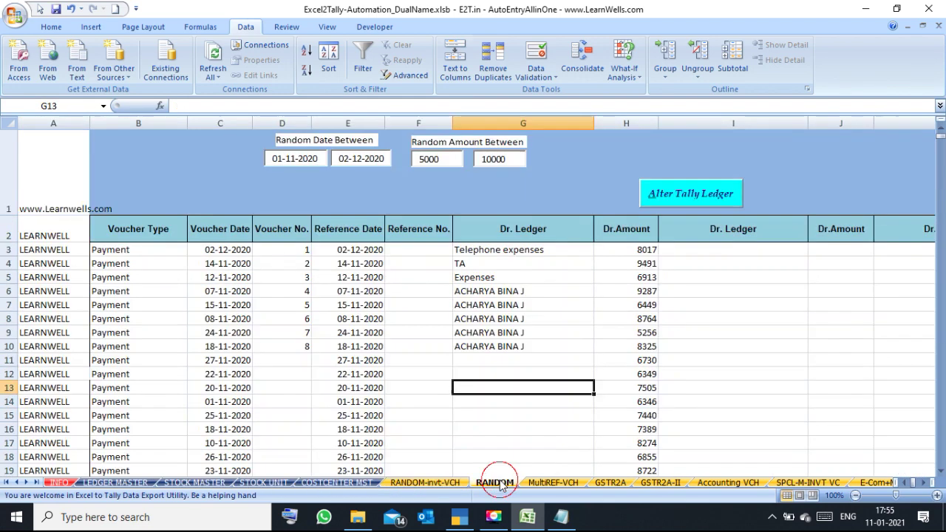
{"action": "left_click", "coordinate": [554, 485]}
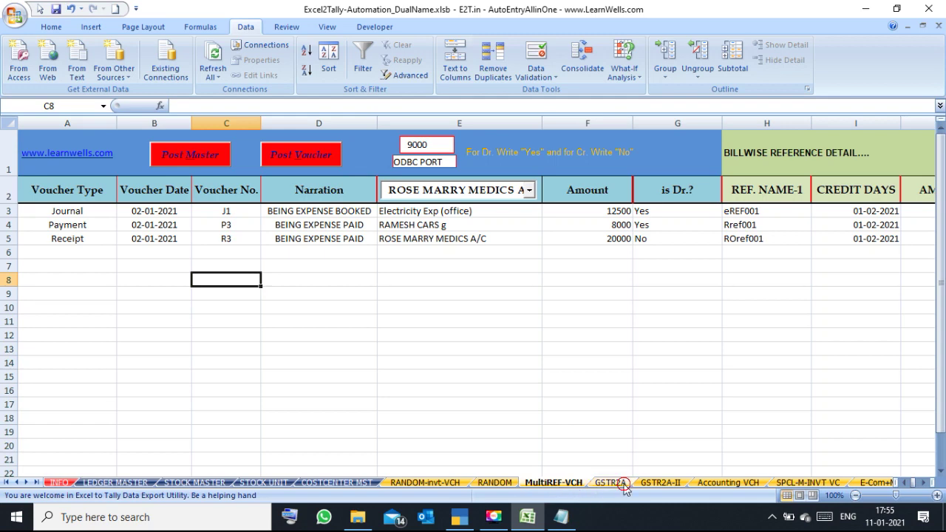
{"action": "left_click", "coordinate": [610, 484]}
{"action": "left_click", "coordinate": [657, 485]}
{"action": "left_click", "coordinate": [610, 413]}
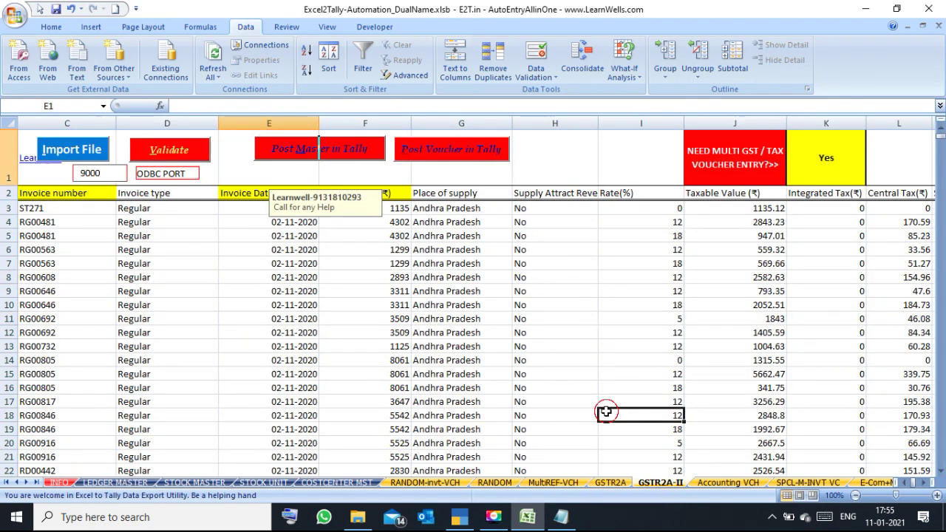
{"action": "left_click", "coordinate": [726, 486]}
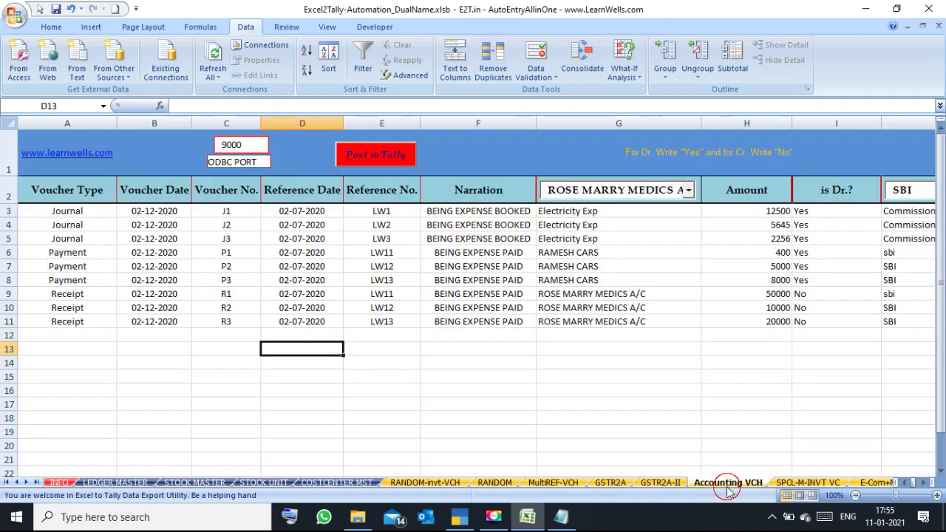
{"action": "left_click", "coordinate": [796, 484]}
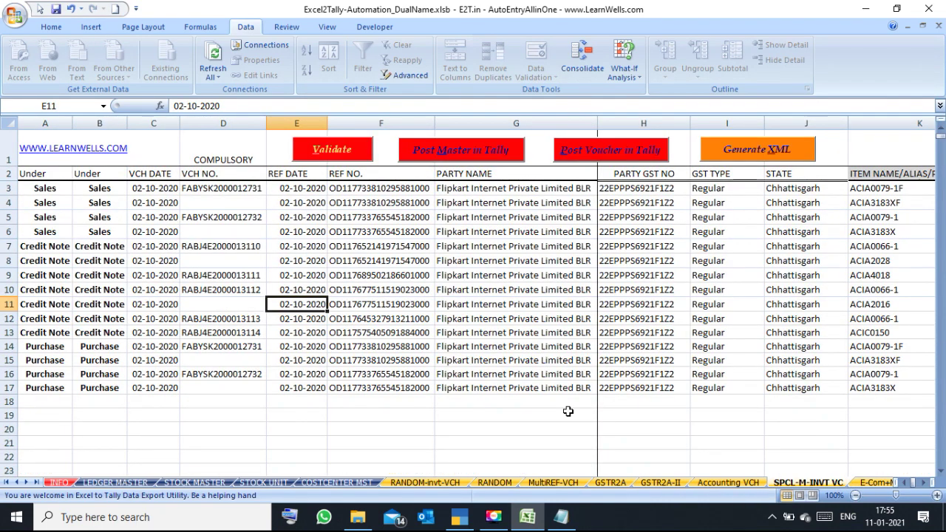
View the E-Com+Multipurpose, F-D-Invt-VCH and F-D-VCH sheets, checking F-D-VCH's tax, charges and bill-wise reference columns
{"action": "left_click", "coordinate": [26, 482]}
{"action": "left_click", "coordinate": [26, 481]}
{"action": "left_click", "coordinate": [25, 482]}
{"action": "left_click", "coordinate": [25, 482]}
{"action": "left_click", "coordinate": [24, 482]}
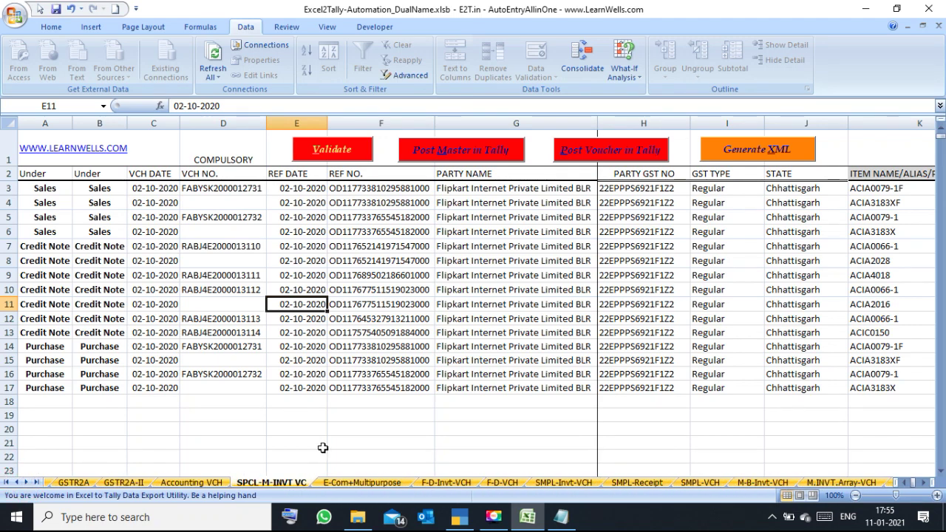
{"action": "left_click", "coordinate": [362, 482]}
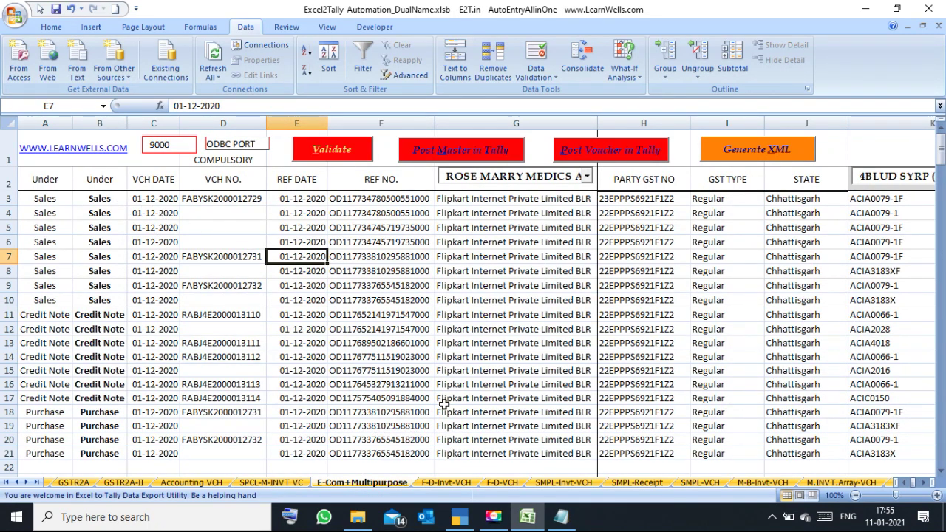
{"action": "left_click", "coordinate": [444, 481]}
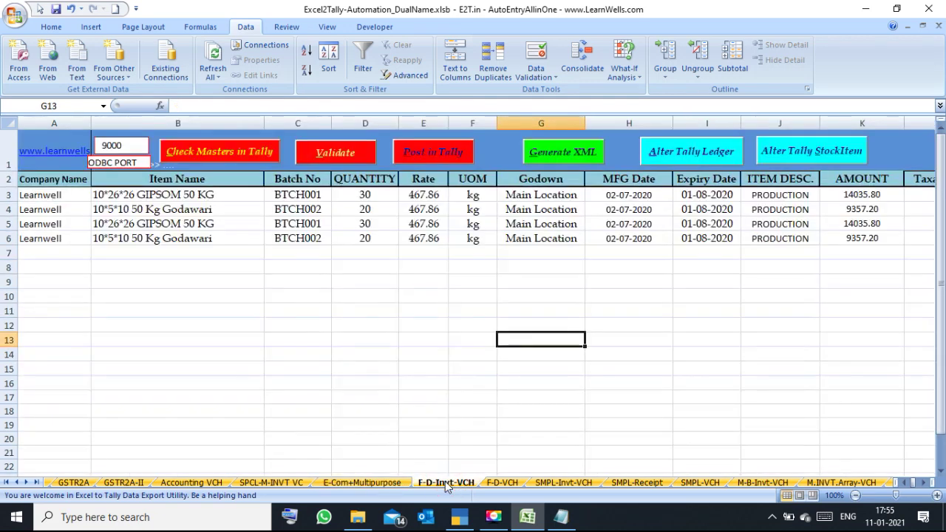
{"action": "left_click", "coordinate": [503, 481]}
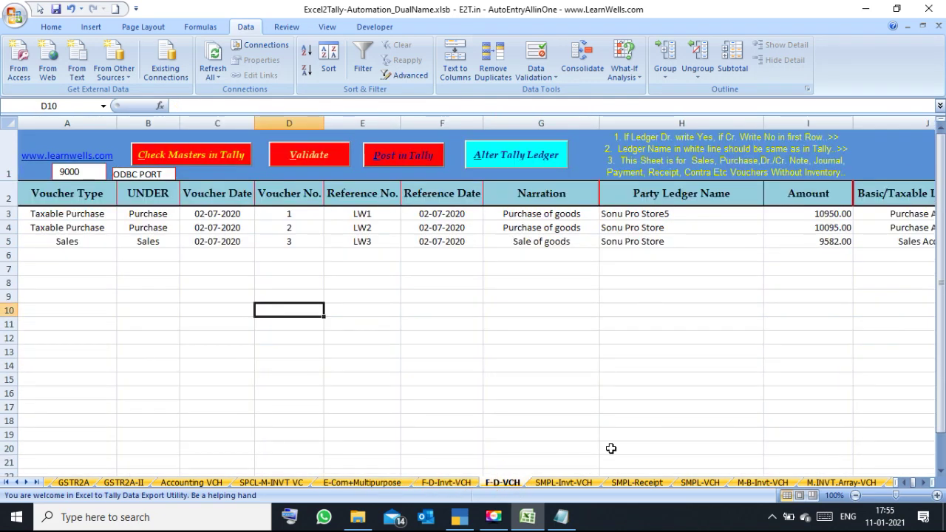
{"action": "left_click", "coordinate": [926, 482]}
{"action": "left_click", "coordinate": [926, 481]}
{"action": "left_click_drag", "start_coordinate": [926, 481], "coordinate": [926, 482]}
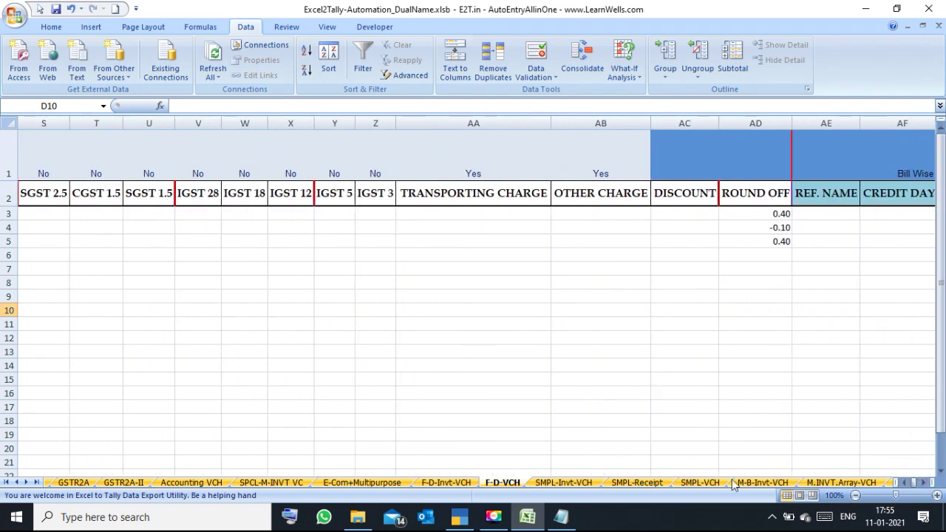
View the SMPL-Invt-VCH, SMPL-Receipt and SMPL-VCH sheets, looking through SMPL-VCH's Dr. Ledger choices without changing the ledger
{"action": "left_click", "coordinate": [567, 482]}
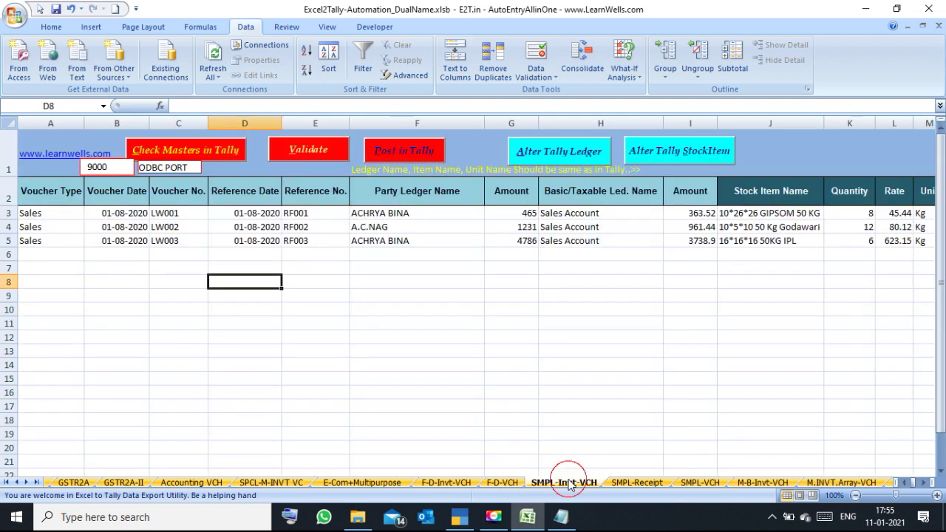
{"action": "left_click", "coordinate": [635, 482]}
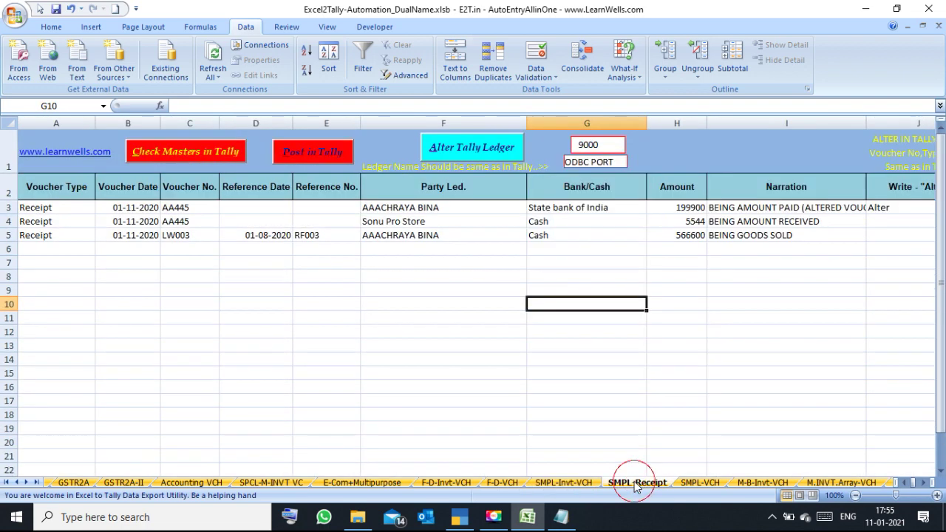
{"action": "left_click", "coordinate": [696, 483]}
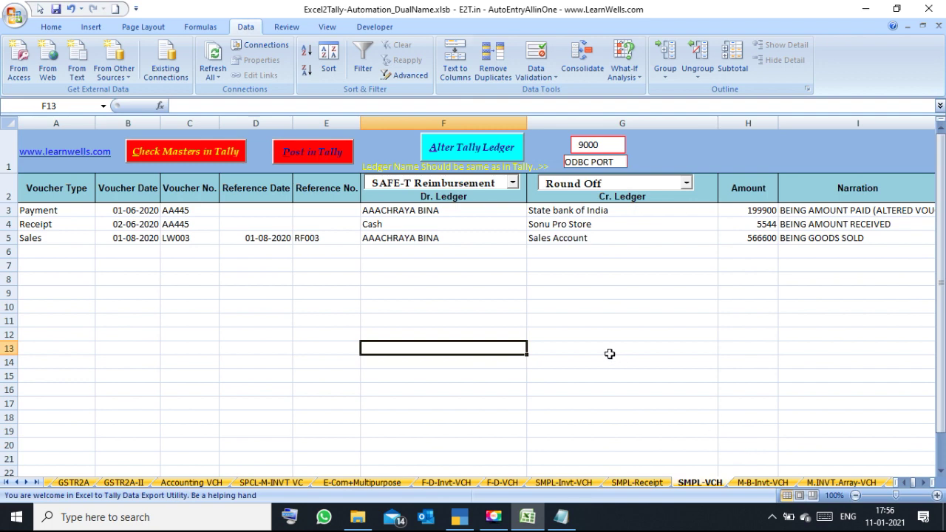
{"action": "left_click", "coordinate": [467, 184]}
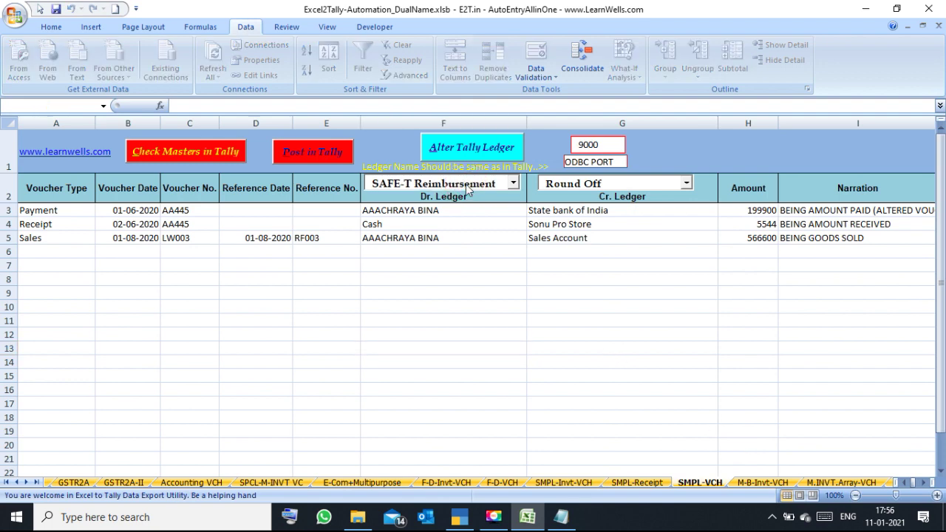
{"action": "left_click", "coordinate": [512, 184]}
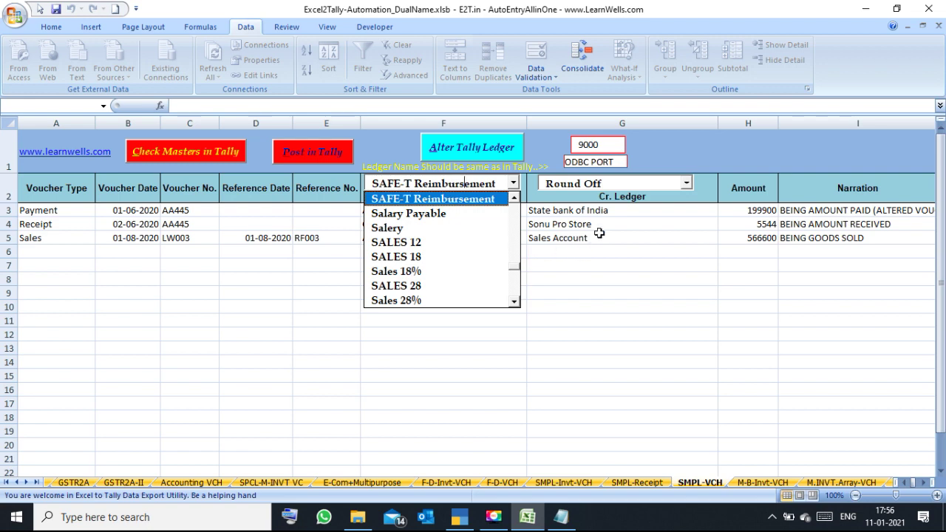
{"action": "left_click", "coordinate": [613, 274]}
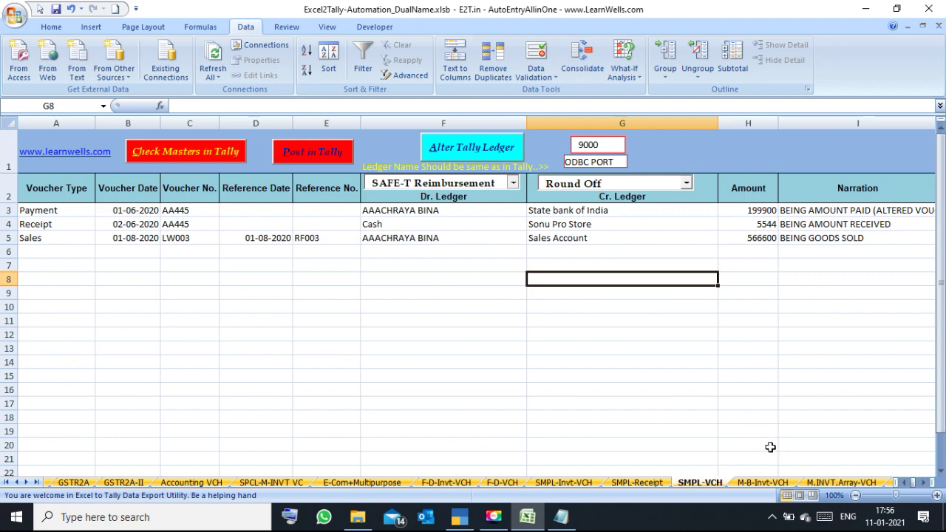
View the M-B-Invt-VCH sheet and the M.INVT.Array-VCH sheet
{"action": "left_click", "coordinate": [749, 485]}
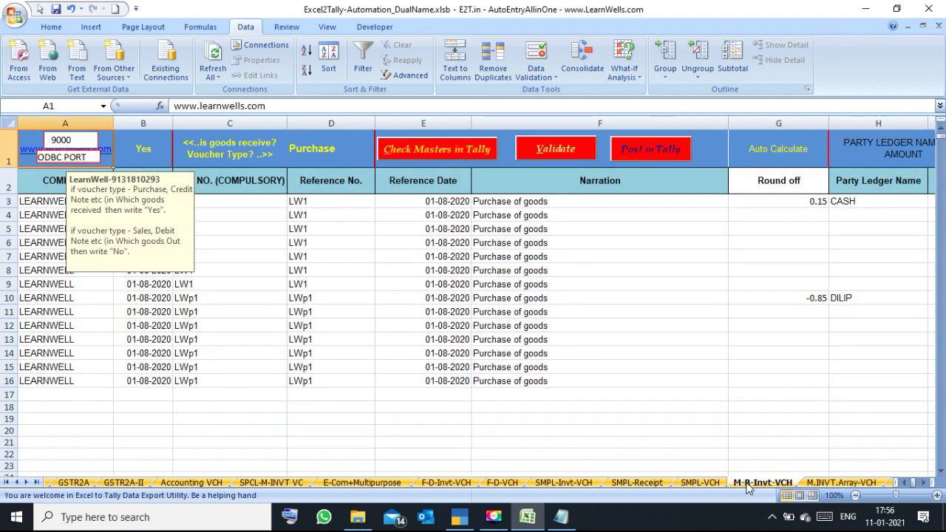
{"action": "left_click", "coordinate": [688, 315]}
{"action": "left_click", "coordinate": [836, 485]}
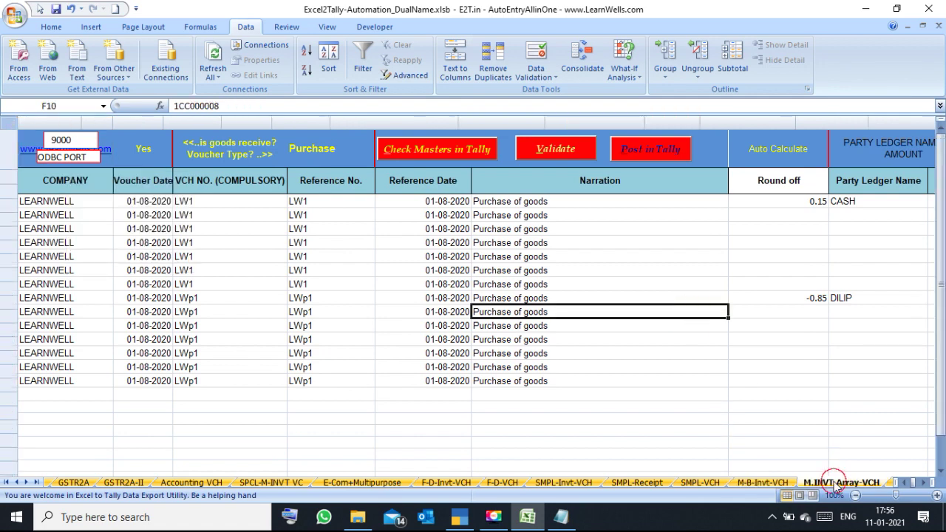
Open the Bank-VCH sheet and examine its bank name, statement rows, contra voucher type and extra ledger columns
{"action": "left_click", "coordinate": [27, 482]}
{"action": "left_click", "coordinate": [27, 482]}
{"action": "left_click", "coordinate": [27, 483]}
{"action": "left_click", "coordinate": [27, 483]}
{"action": "left_click", "coordinate": [27, 483]}
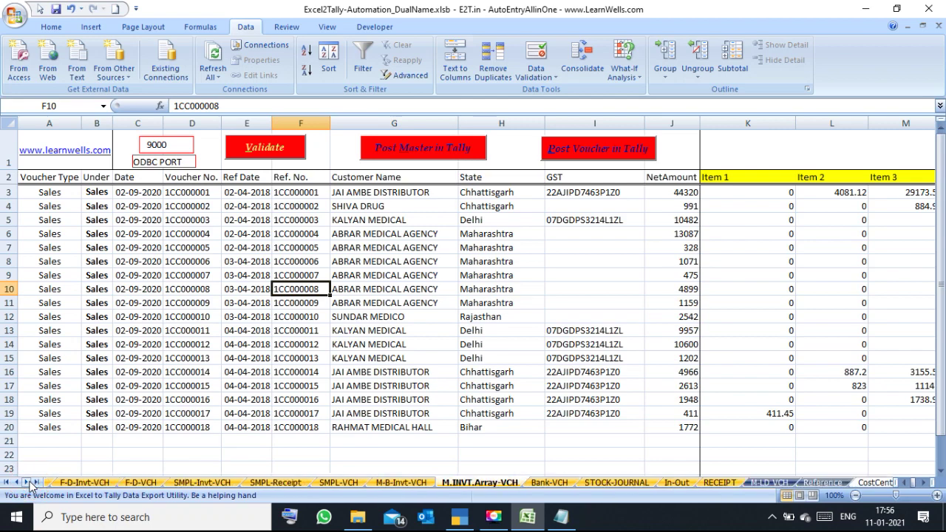
{"action": "left_click", "coordinate": [549, 483]}
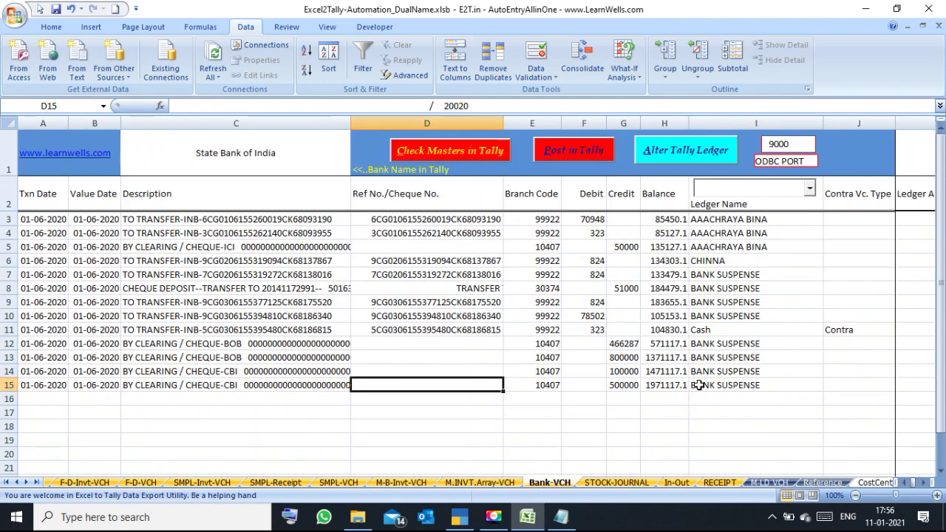
{"action": "left_click", "coordinate": [238, 162]}
{"action": "left_click_drag", "start_coordinate": [63, 236], "coordinate": [557, 347]}
{"action": "left_click", "coordinate": [625, 274]}
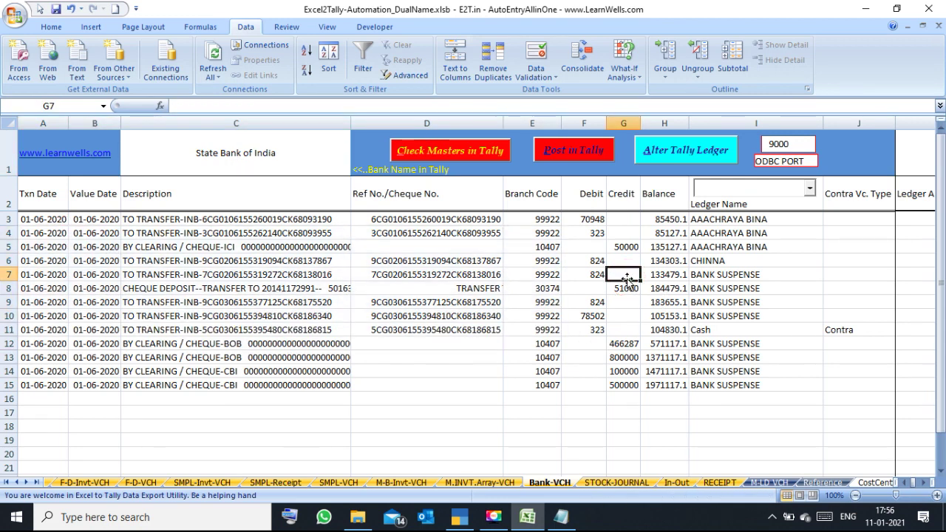
{"action": "left_click", "coordinate": [922, 482]}
{"action": "left_click", "coordinate": [922, 482]}
{"action": "left_click", "coordinate": [922, 482]}
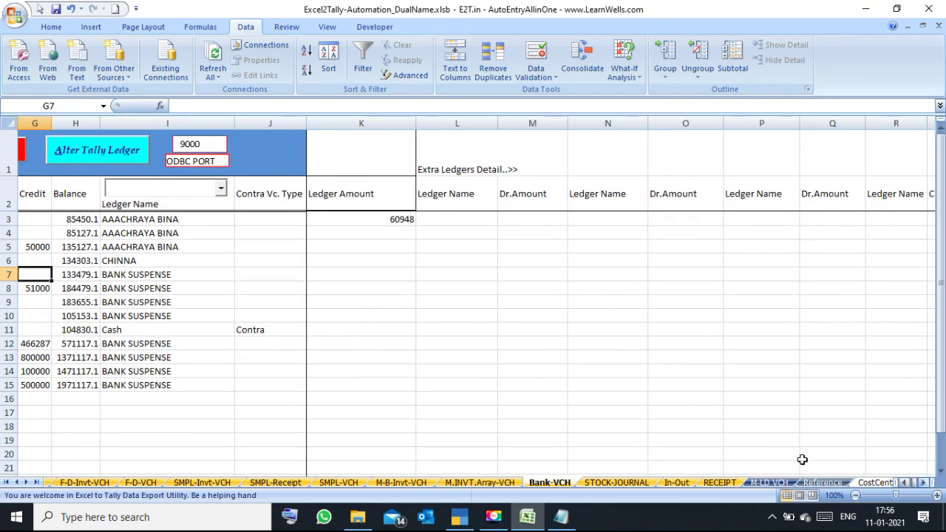
View the STOCK-JOURNAL, In-Out, CostCenter and Reference sheets
{"action": "left_click", "coordinate": [617, 482]}
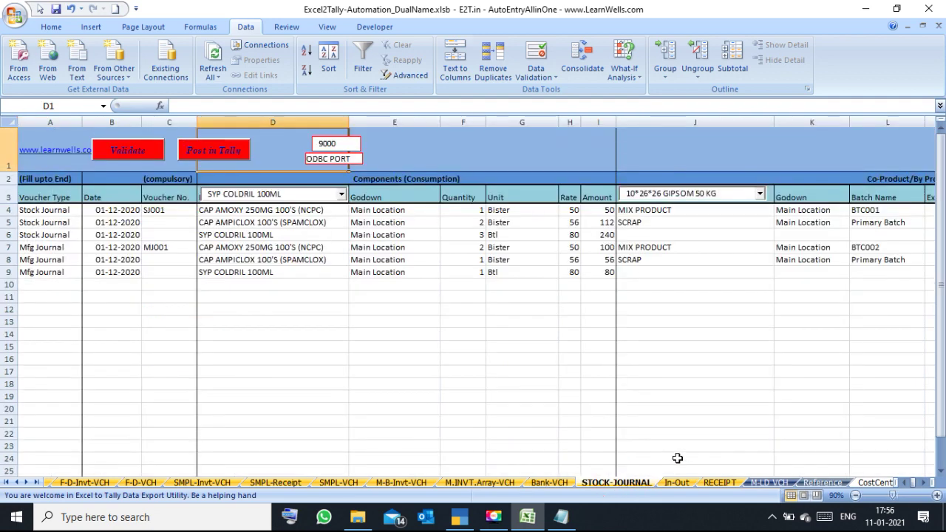
{"action": "left_click", "coordinate": [677, 481]}
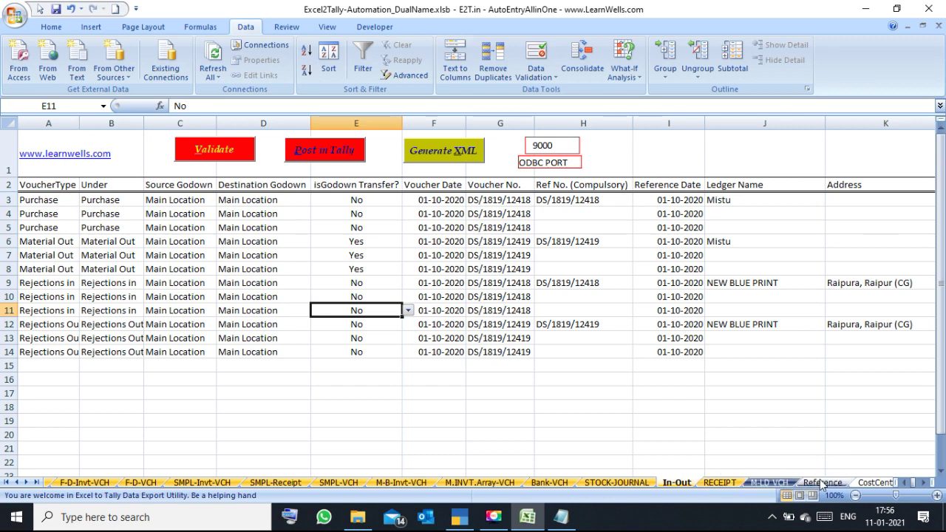
{"action": "left_click", "coordinate": [861, 484]}
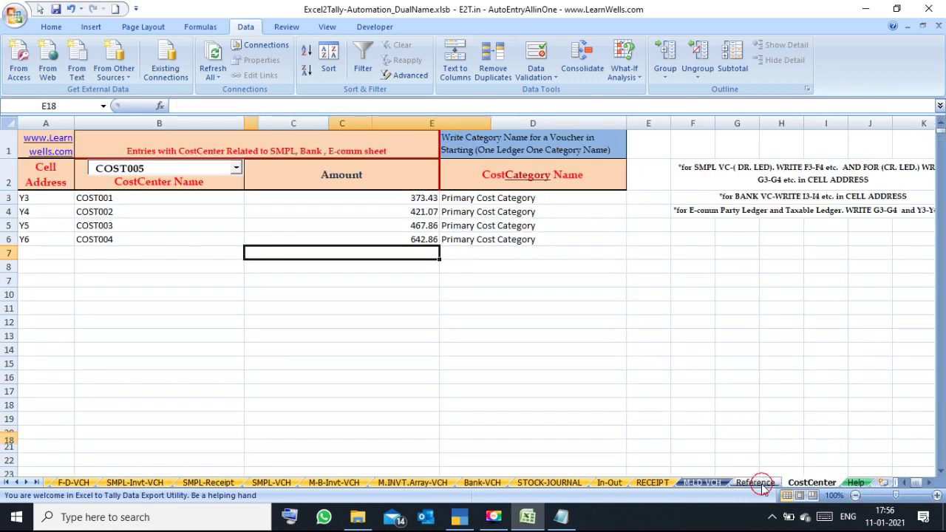
{"action": "left_click", "coordinate": [761, 485]}
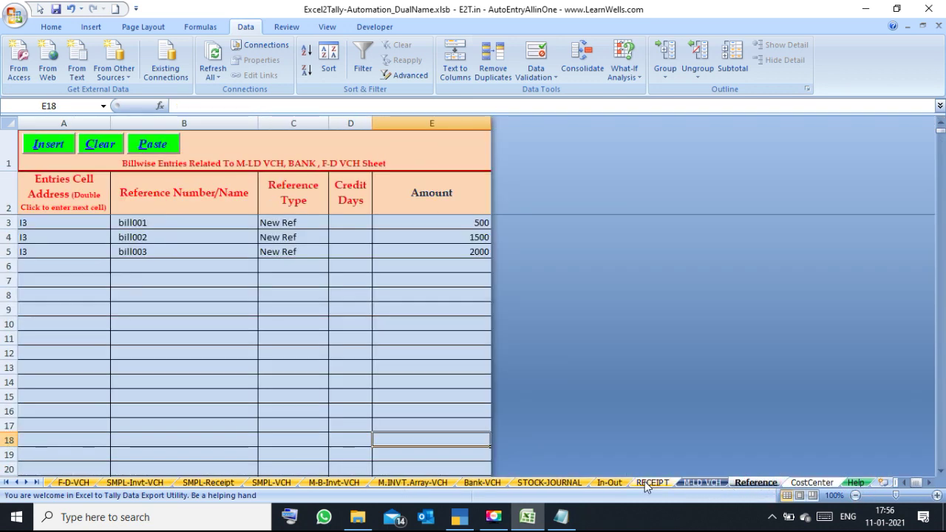
Go back to the first sheets of the workbook, view LEDGER MASTER and return to STOCK MASTER
{"action": "left_click", "coordinate": [6, 481]}
{"action": "left_click", "coordinate": [88, 481]}
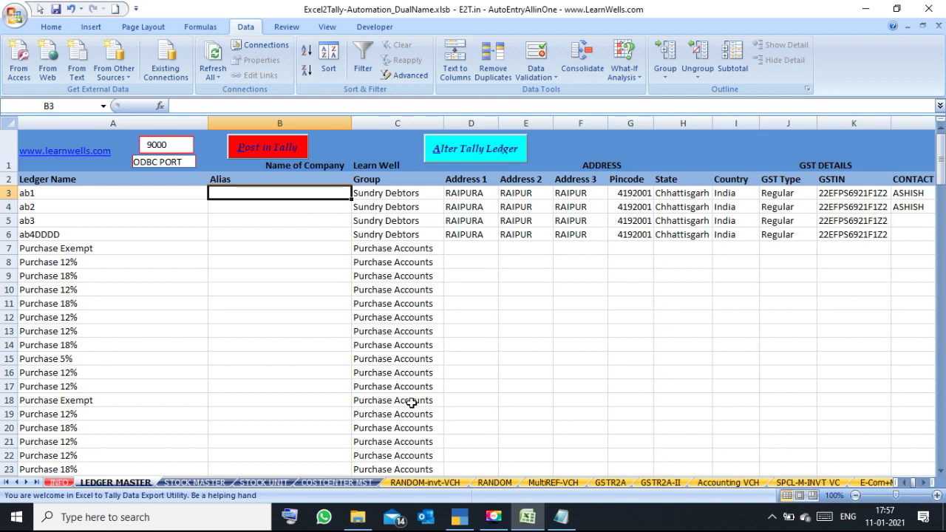
{"action": "left_click", "coordinate": [220, 483]}
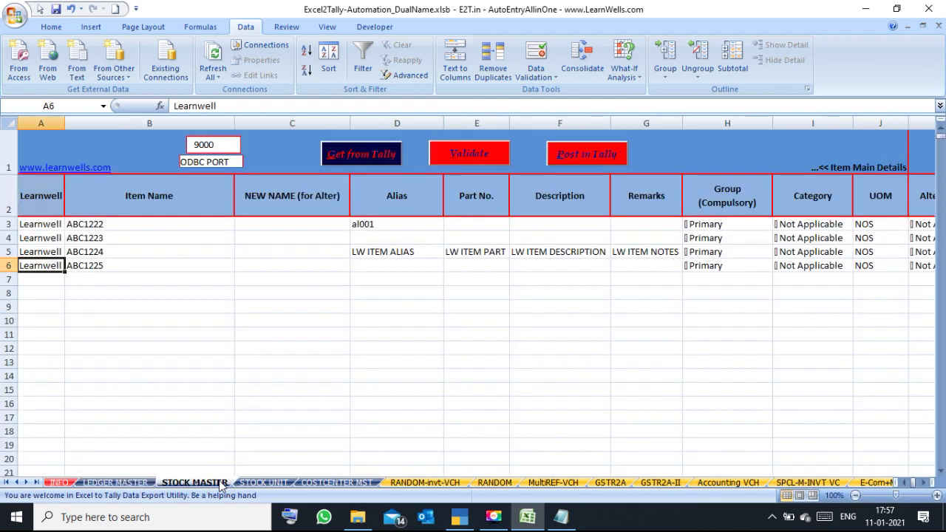